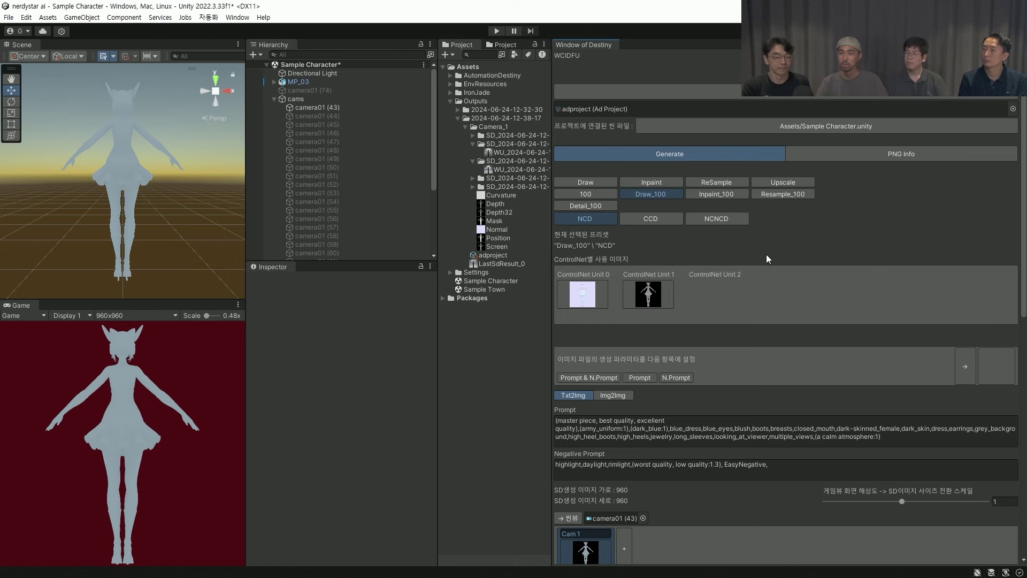
- Review the generation presets, trying Inpaint_100 and returning to Draw_100 with NCD
scroll(778, 255, "down", 2)
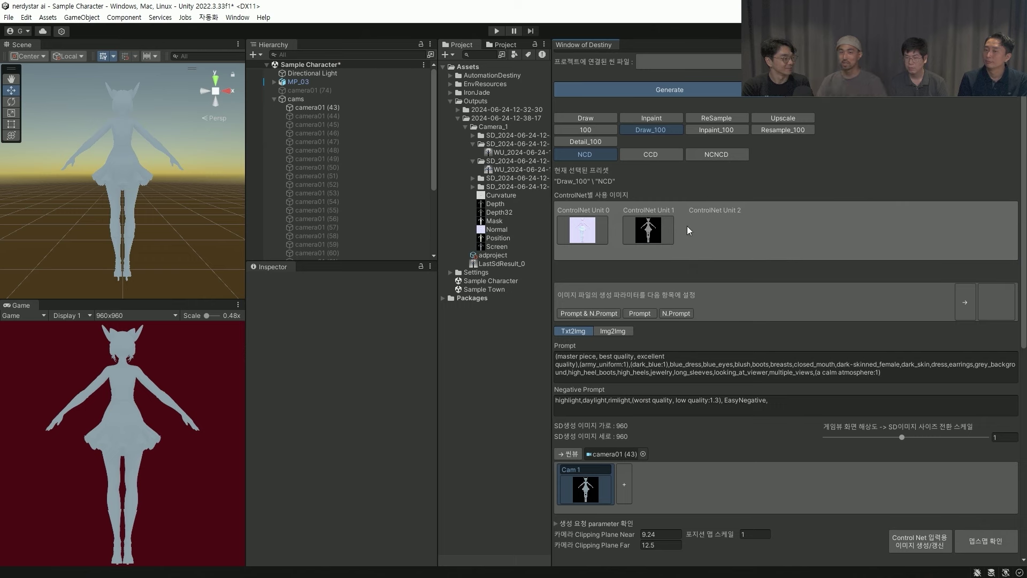
scroll(977, 232, "up", 2)
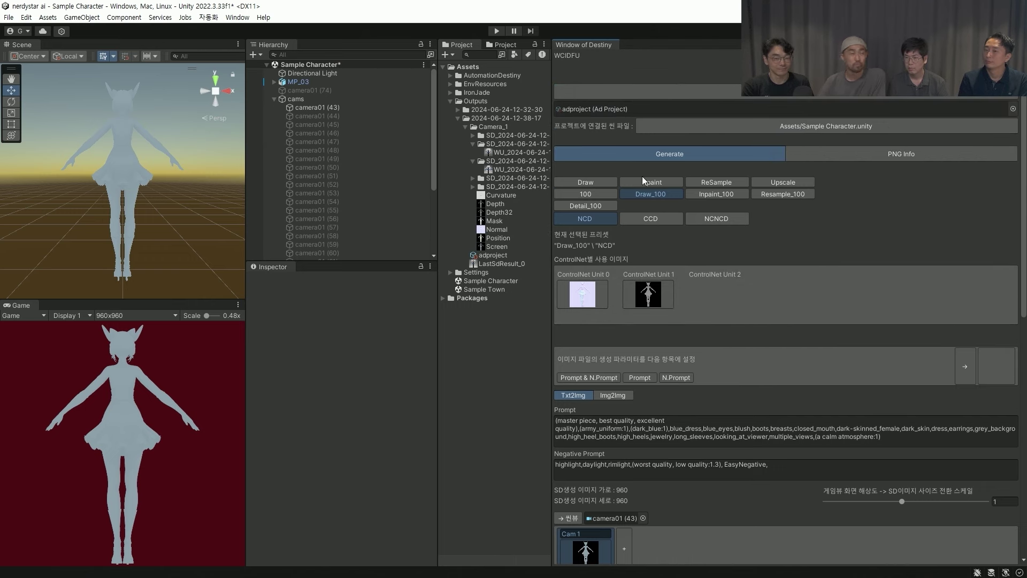
scroll(765, 218, "down", 1)
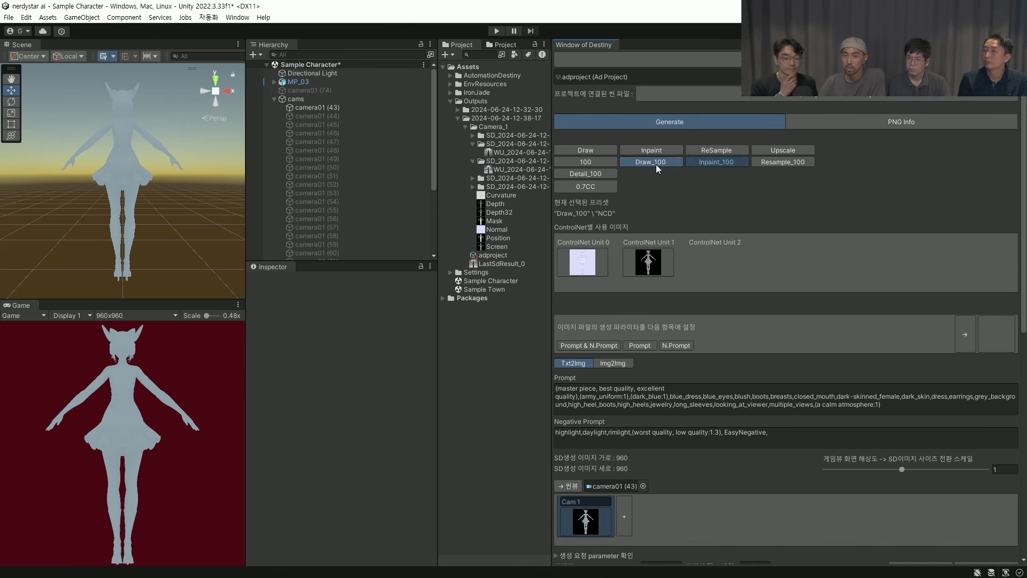
left_click(716, 164)
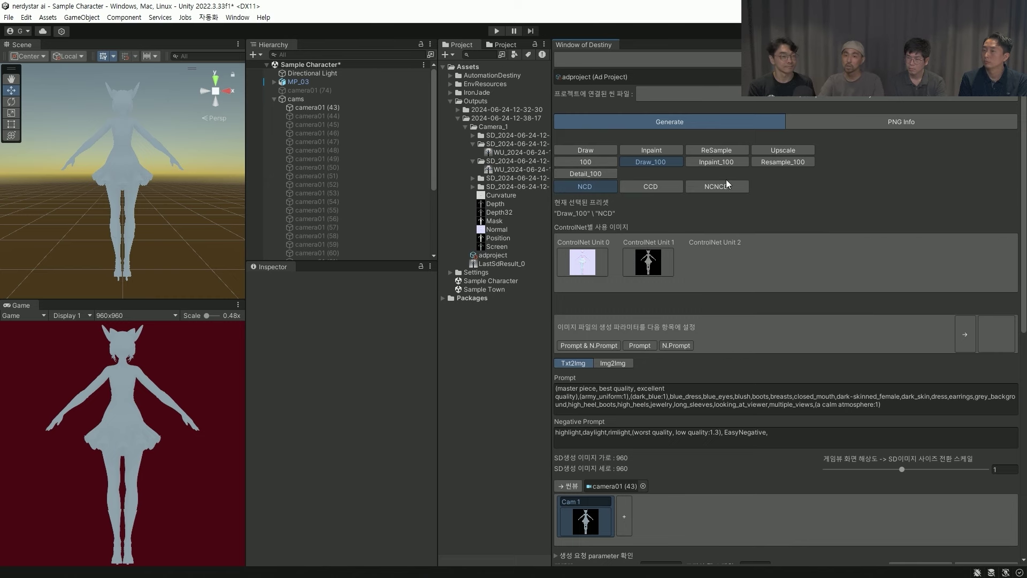
- Generate or refresh the ControlNet input images for Cam 1
scroll(728, 268, "down", 3)
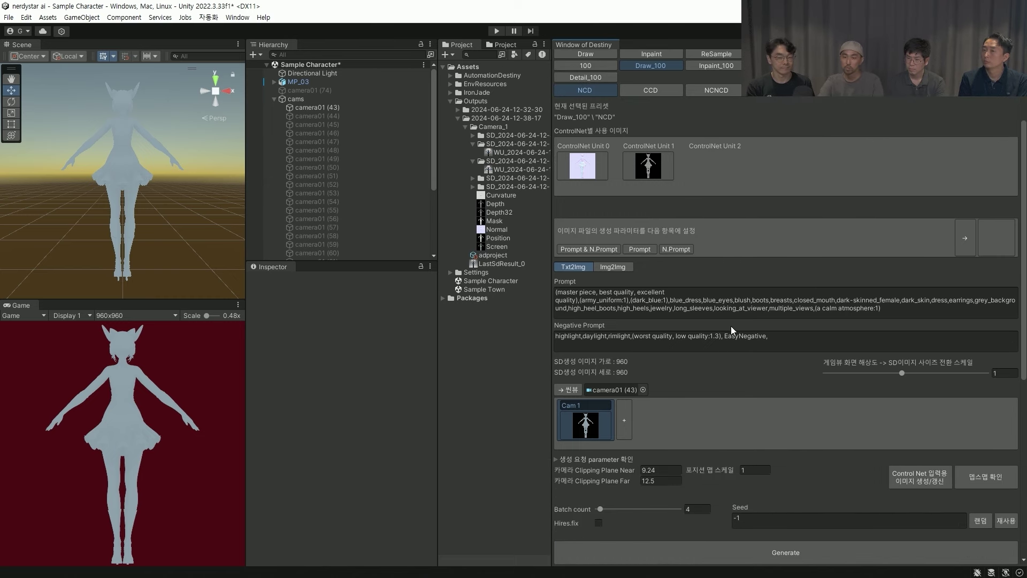
scroll(729, 330, "down", 2)
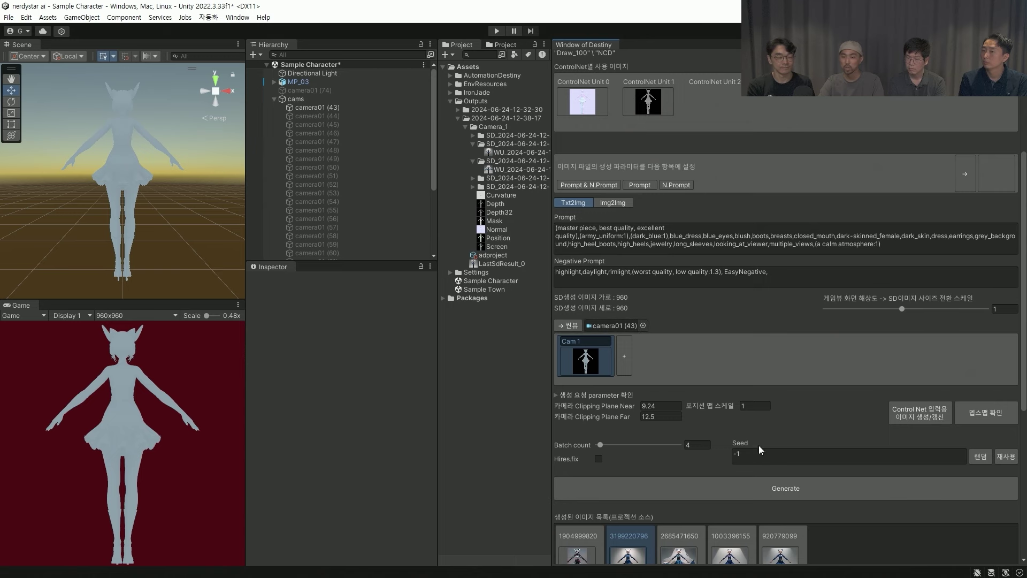
scroll(759, 445, "down", 4)
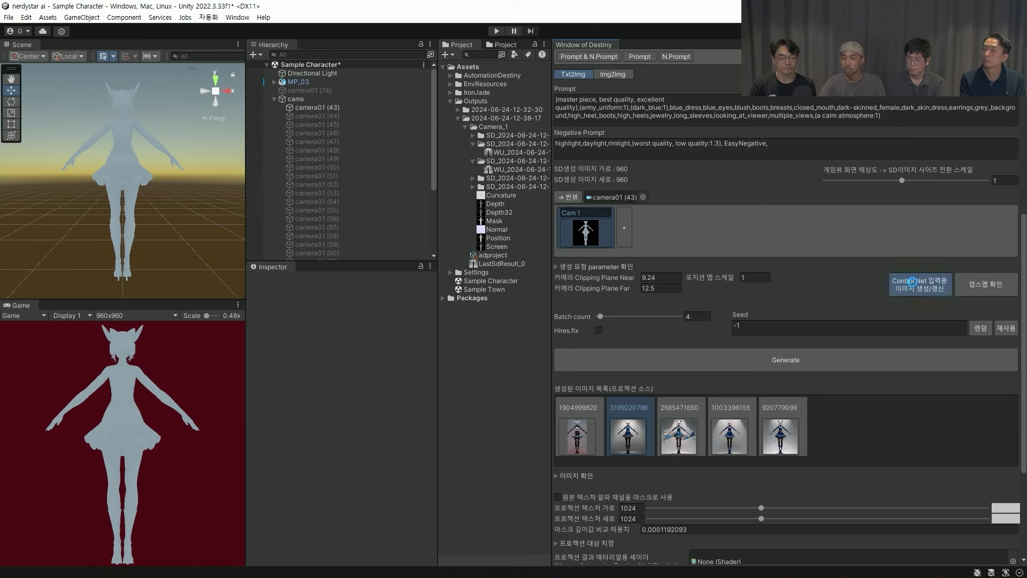
left_click(930, 286)
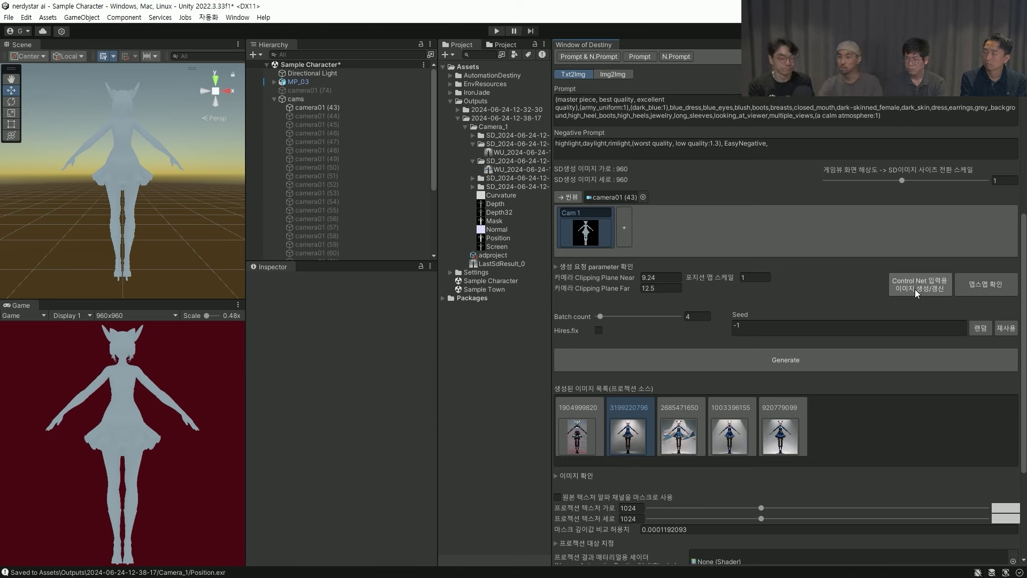
- Expand the image check section (이미지 확인) and inspect the Depth Map 32BF texture
scroll(800, 283, "up", 3)
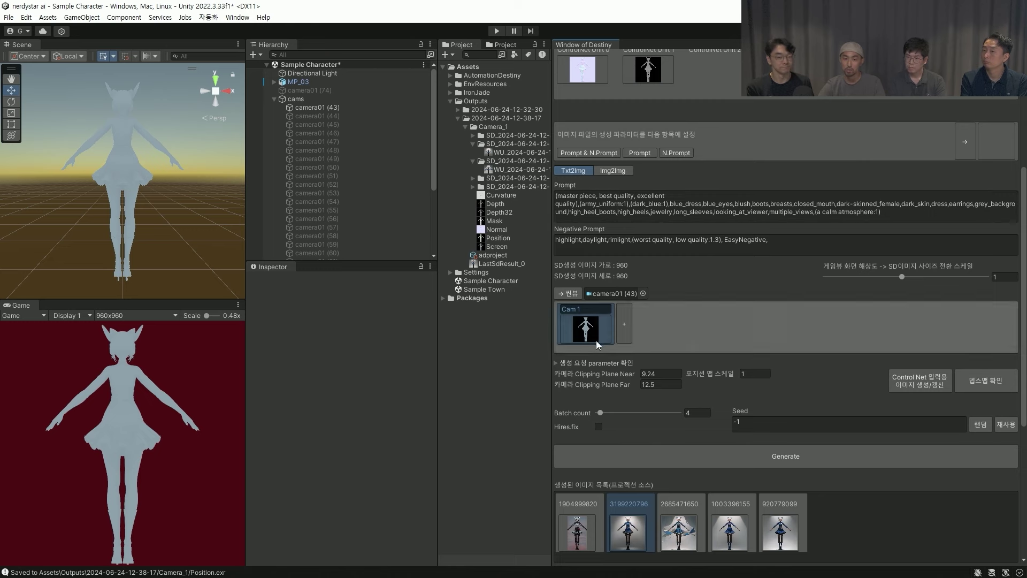
scroll(604, 375, "down", 2)
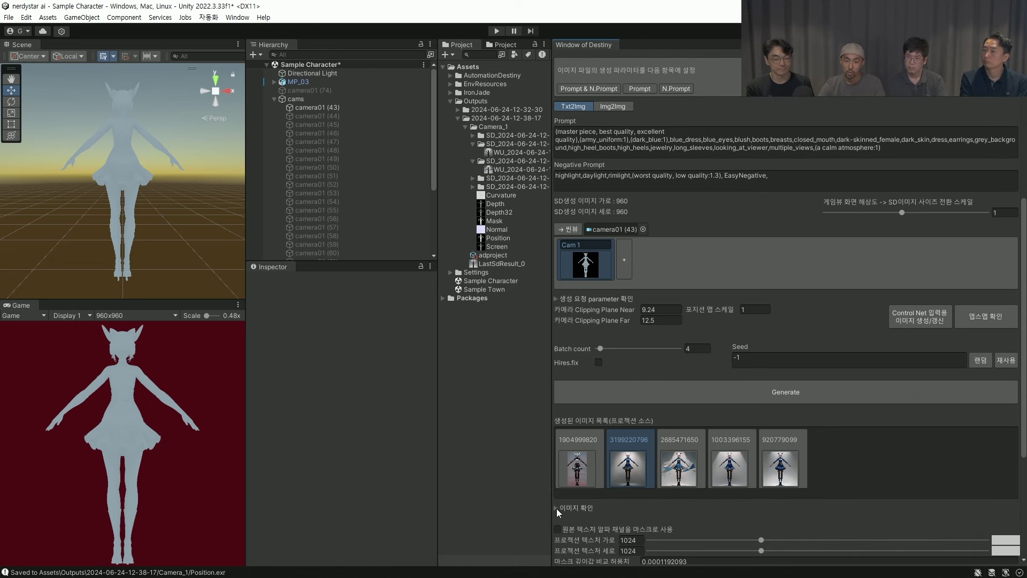
scroll(642, 510, "down", 4)
scroll(654, 512, "down", 3)
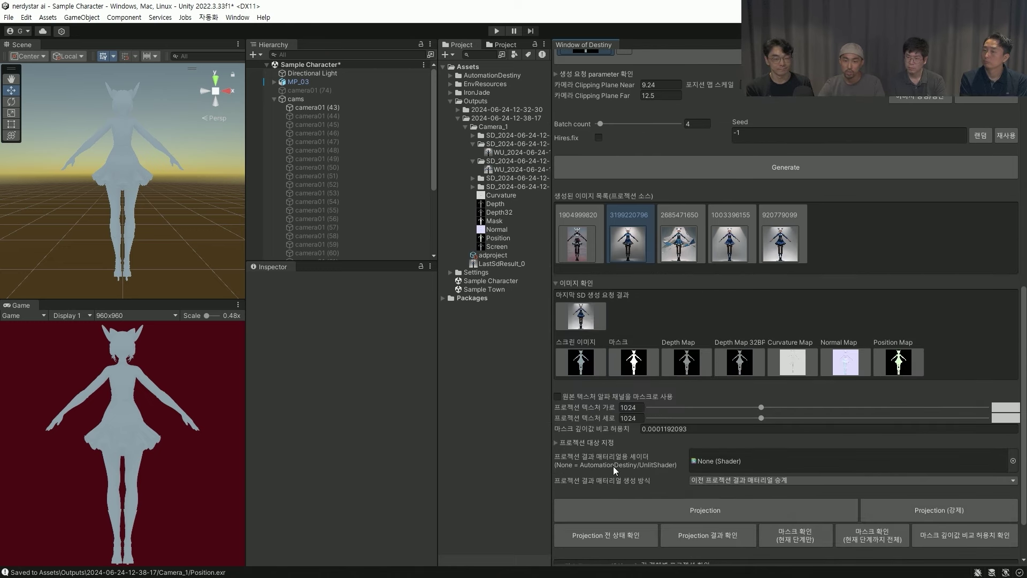
left_click(647, 362)
left_click(745, 369)
left_click(504, 213)
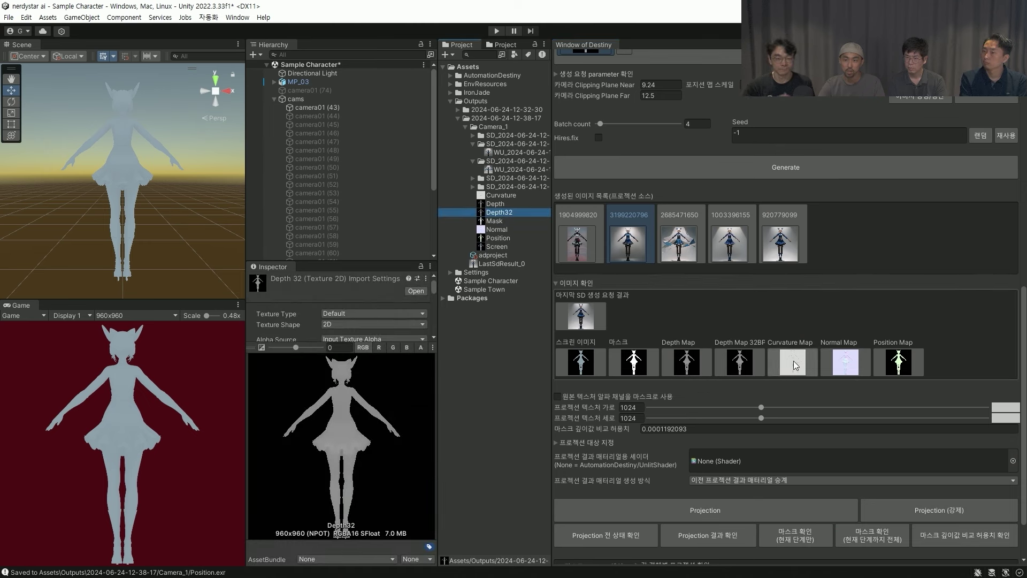
- Locate the Normal Map and Curvature Map textures in the project and preview each one
left_click(845, 362)
left_click(488, 230)
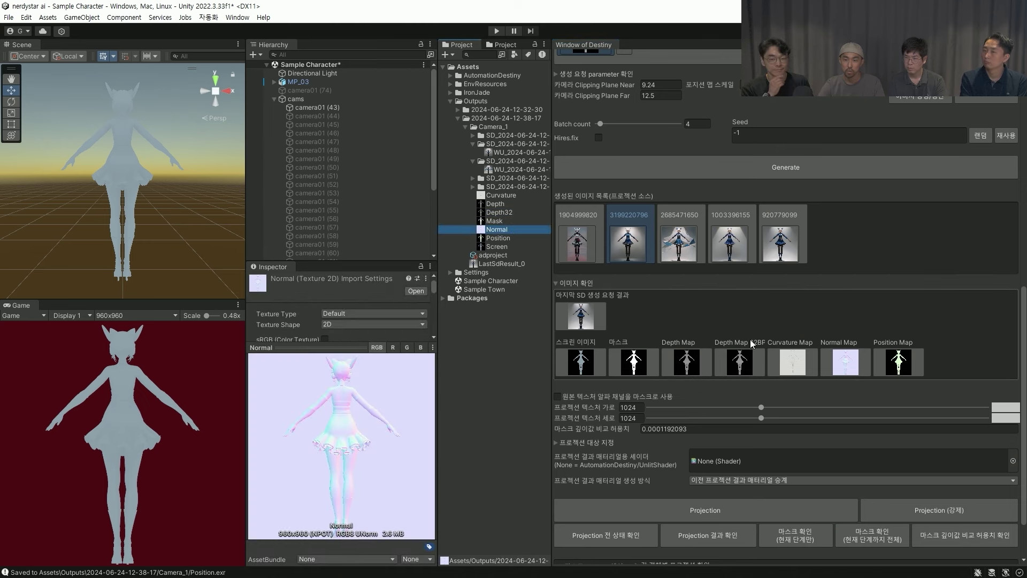
left_click(793, 361)
left_click(501, 196)
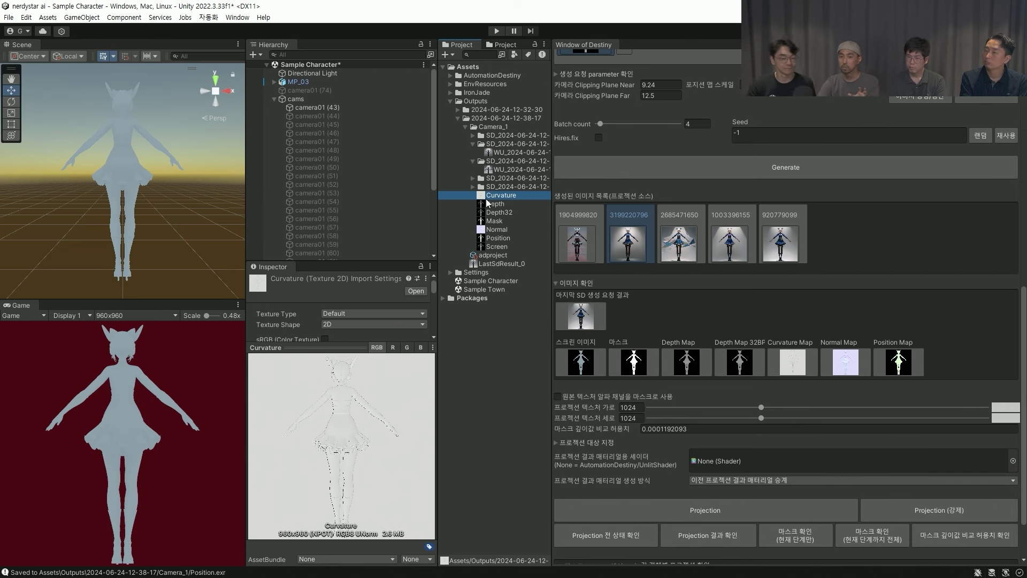
scroll(731, 378, "up", 5)
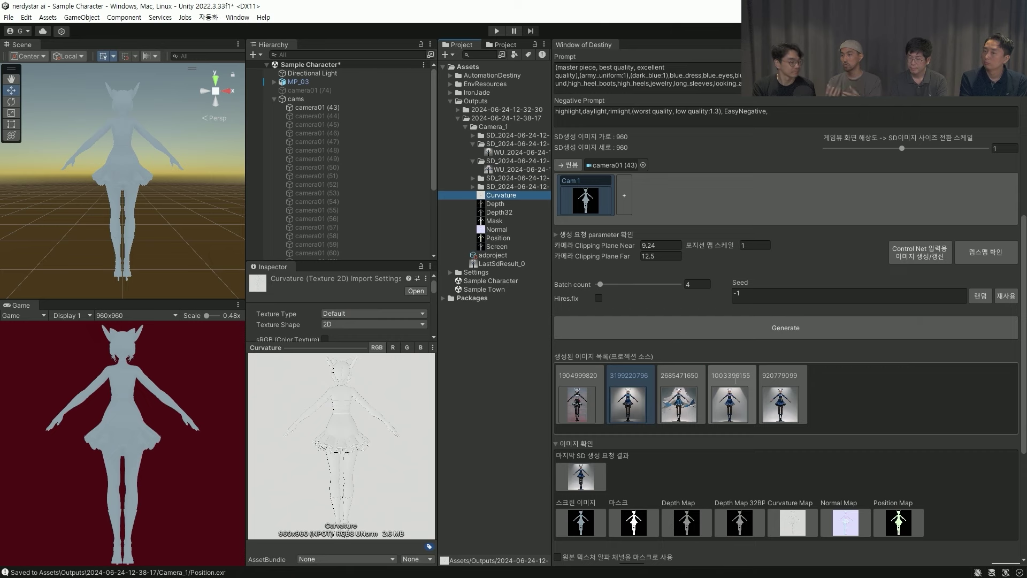
scroll(736, 378, "up", 9)
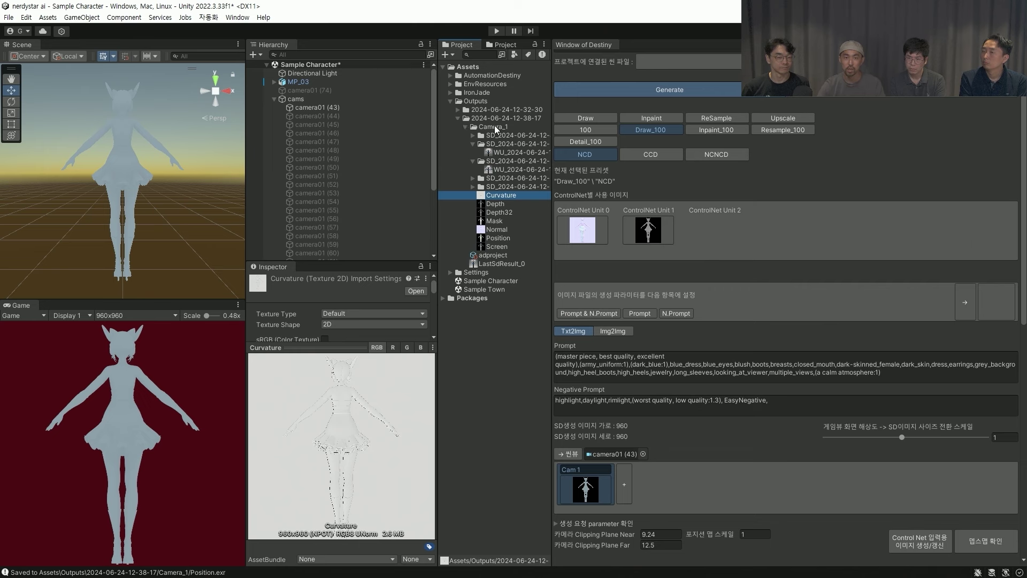
left_click(495, 153)
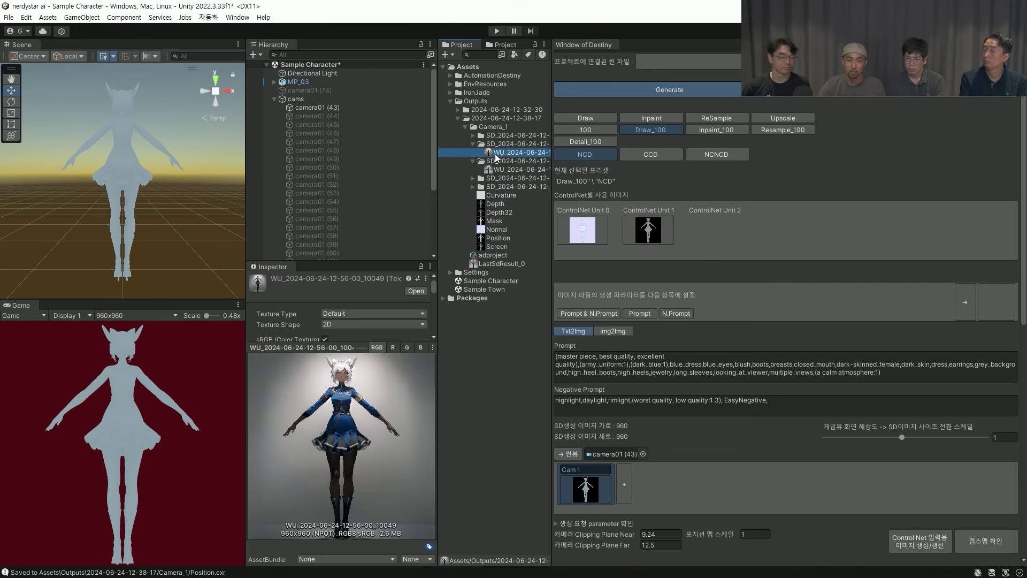
left_click(458, 110)
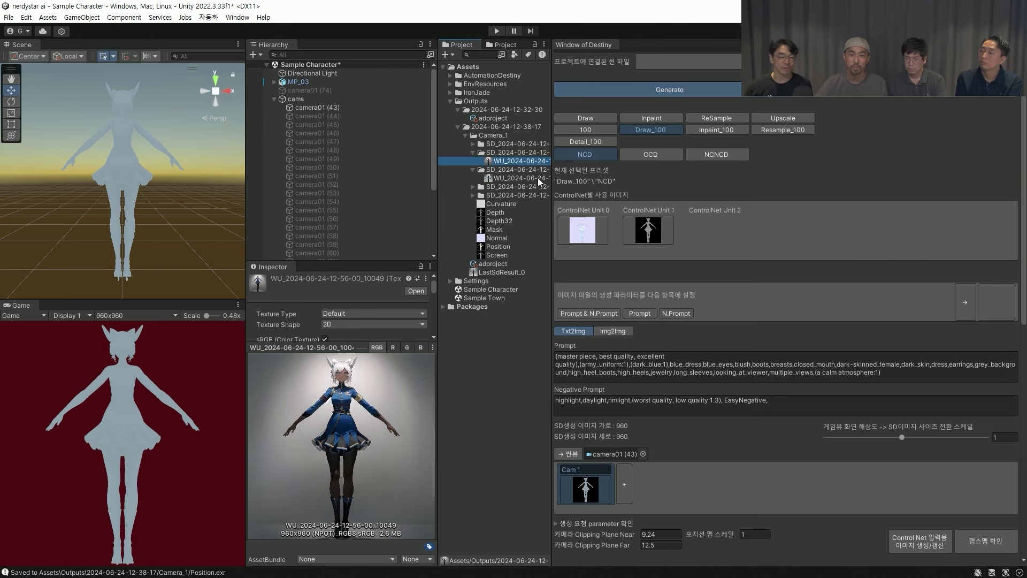
left_click(471, 143)
left_click(518, 153)
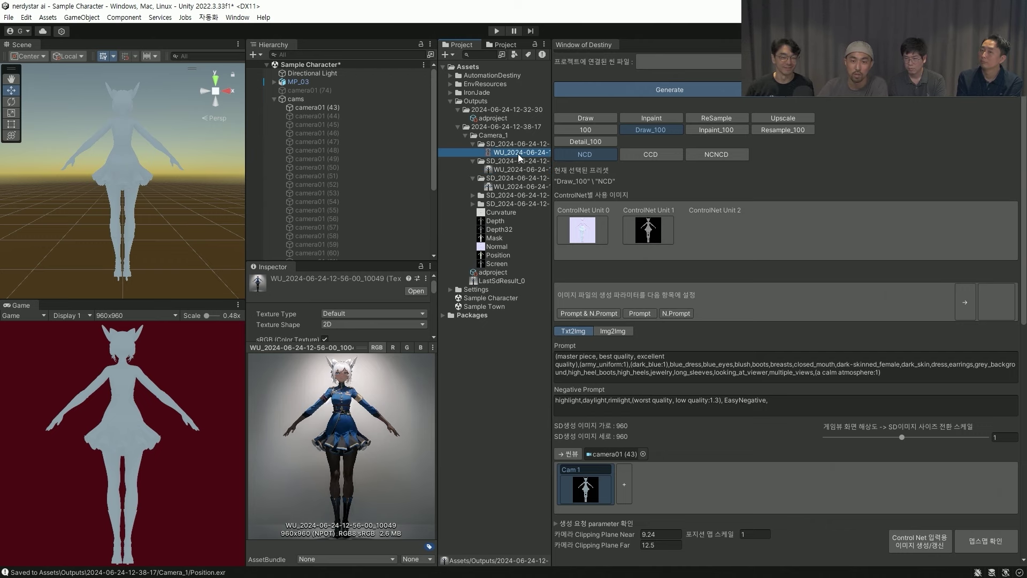
double_click(496, 153)
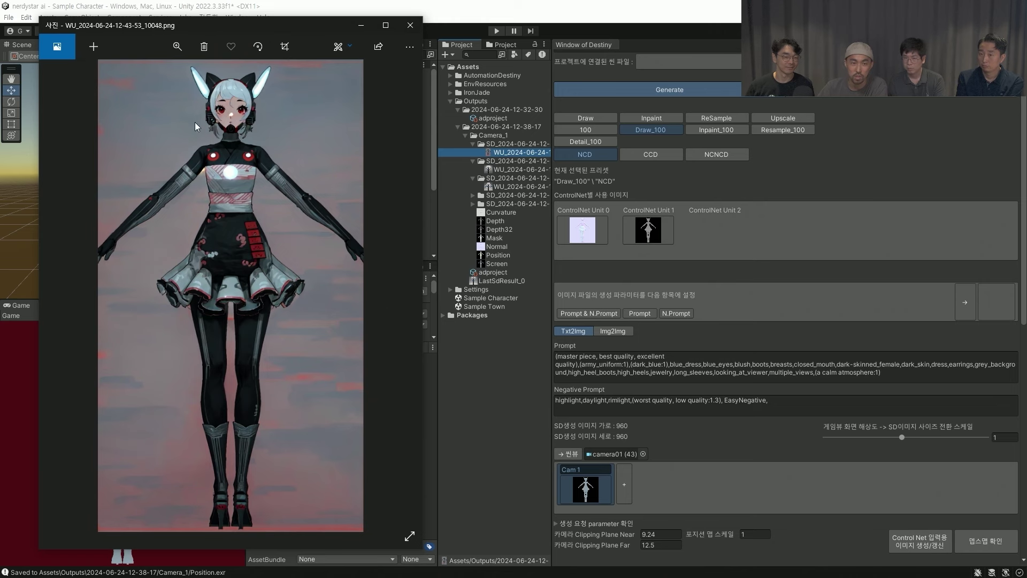
left_click_drag(321, 27, 276, 29)
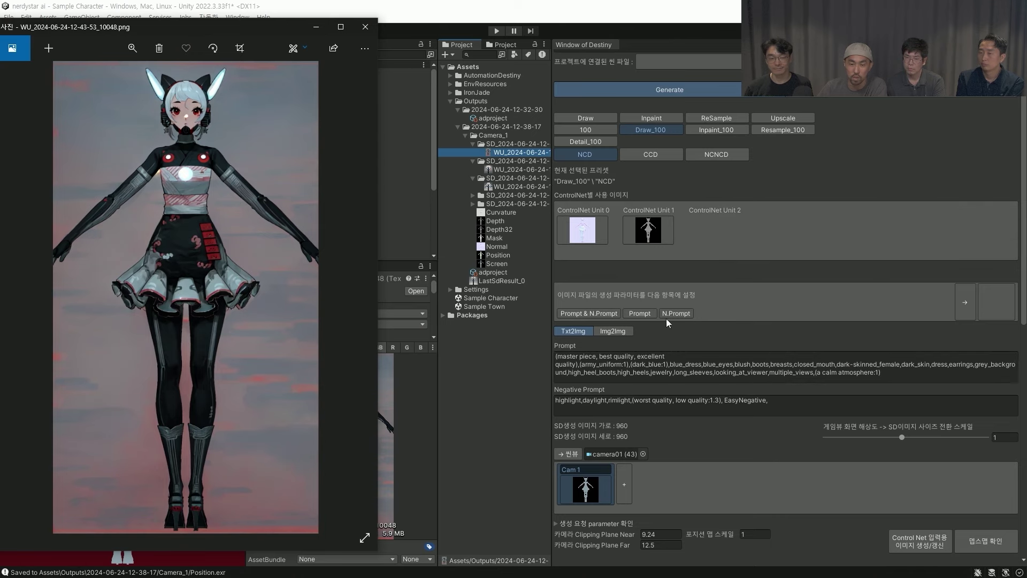
scroll(666, 319, "down", 10)
scroll(652, 286, "up", 1)
left_click(501, 169)
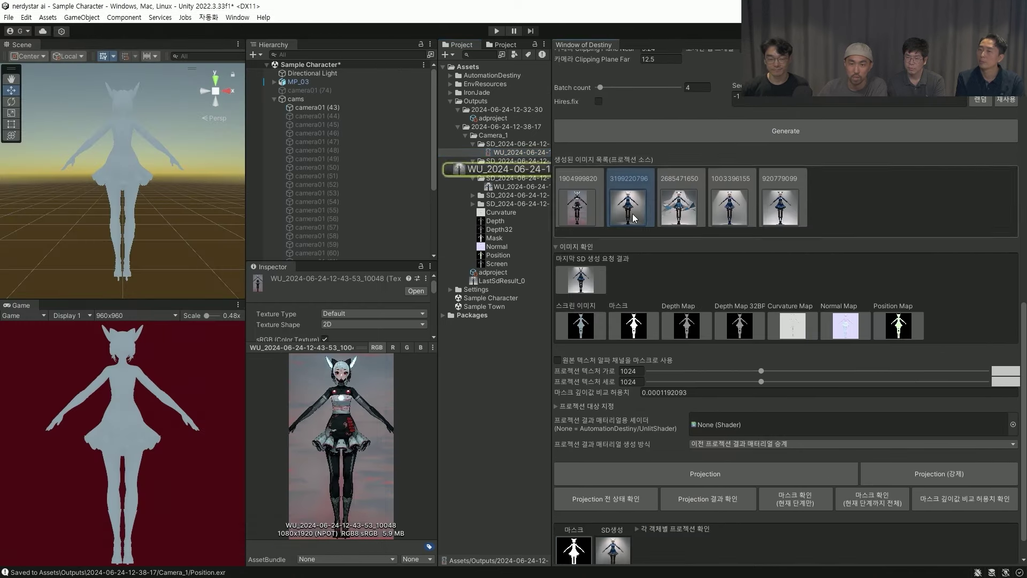
double_click(501, 169)
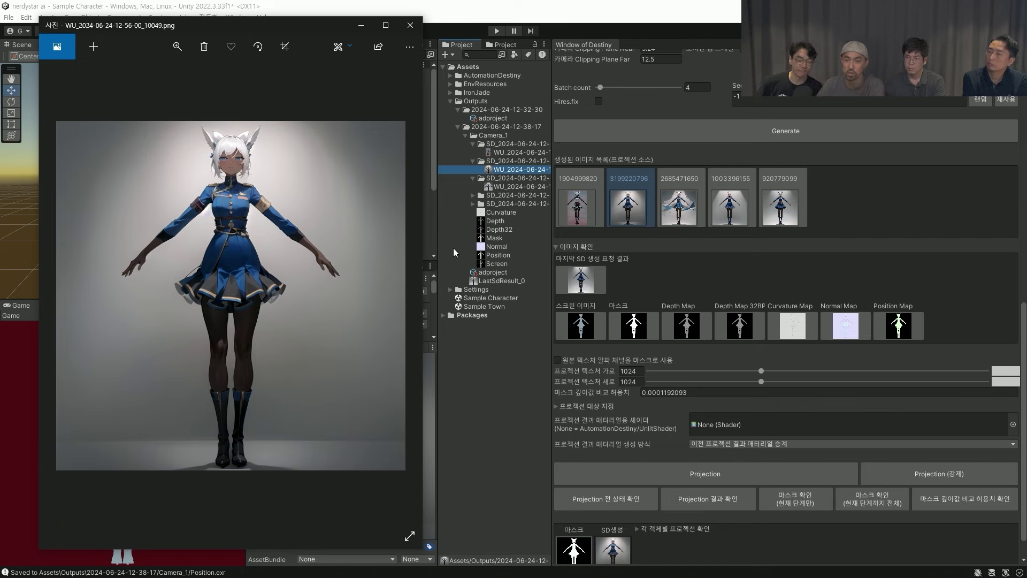
scroll(653, 307, "up", 6)
scroll(680, 306, "up", 4)
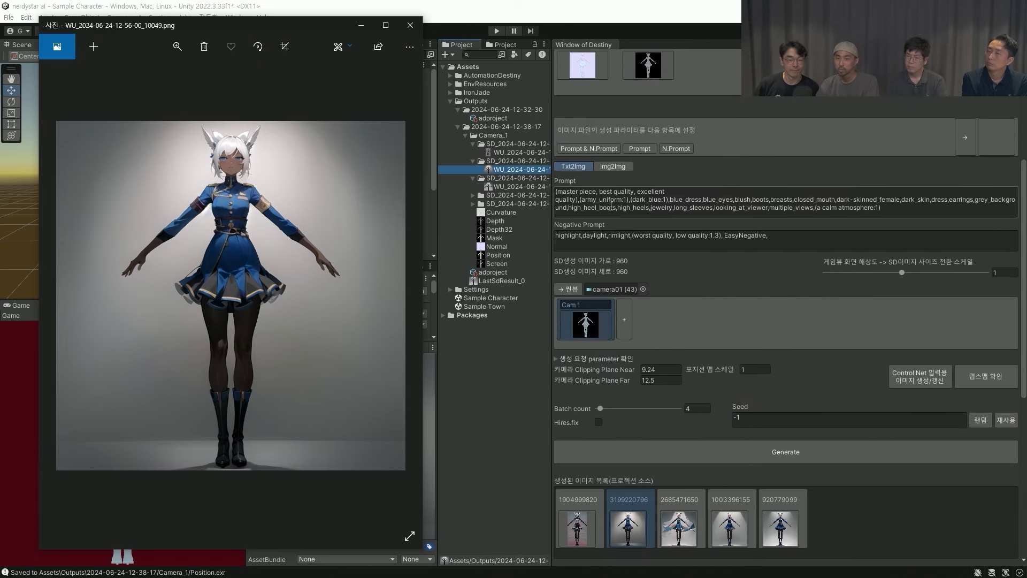
scroll(672, 175, "up", 4)
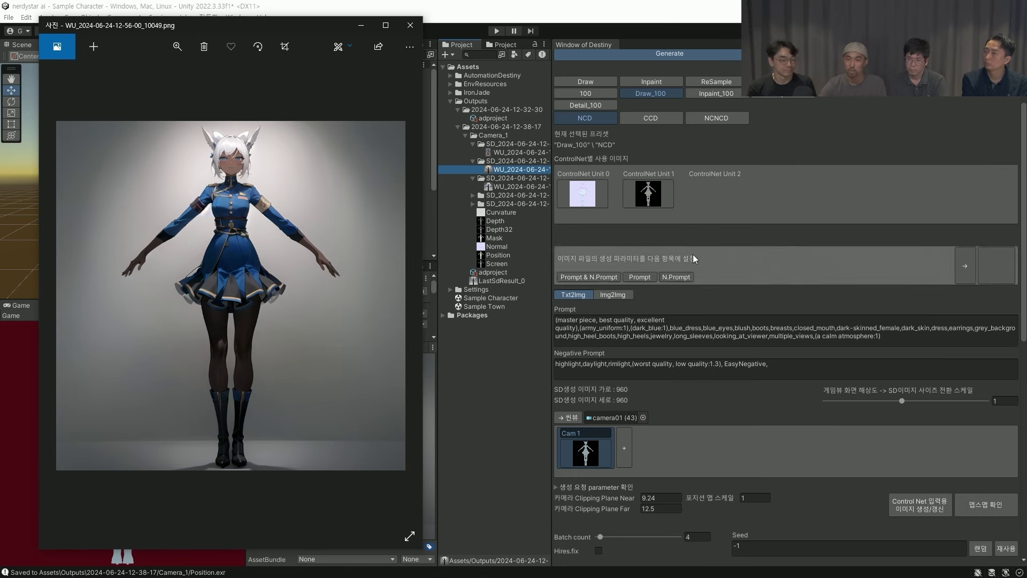
left_click(405, 25)
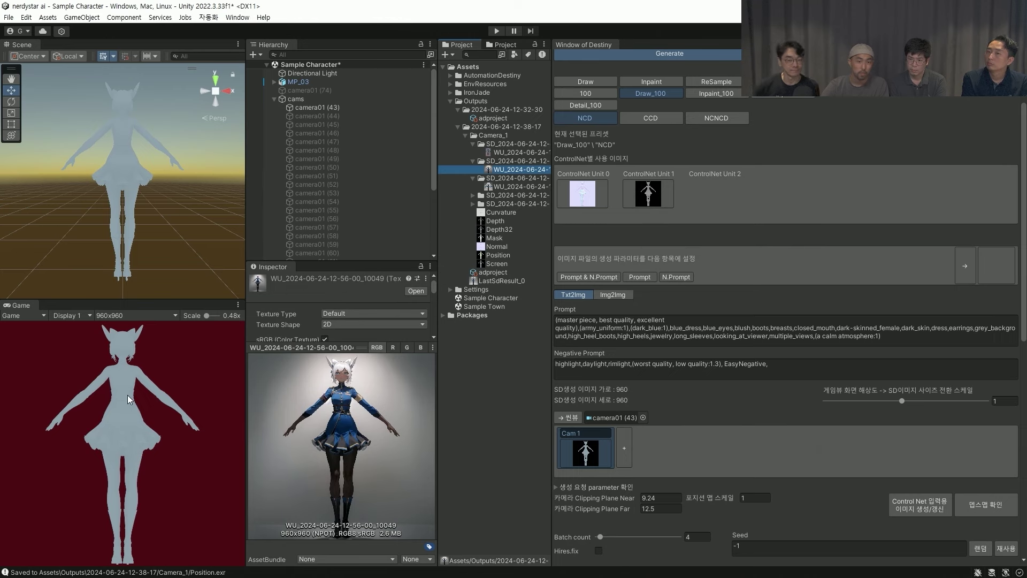
- Generate a new batch of character images from the current prompt for Cam 1
scroll(650, 335, "down", 3)
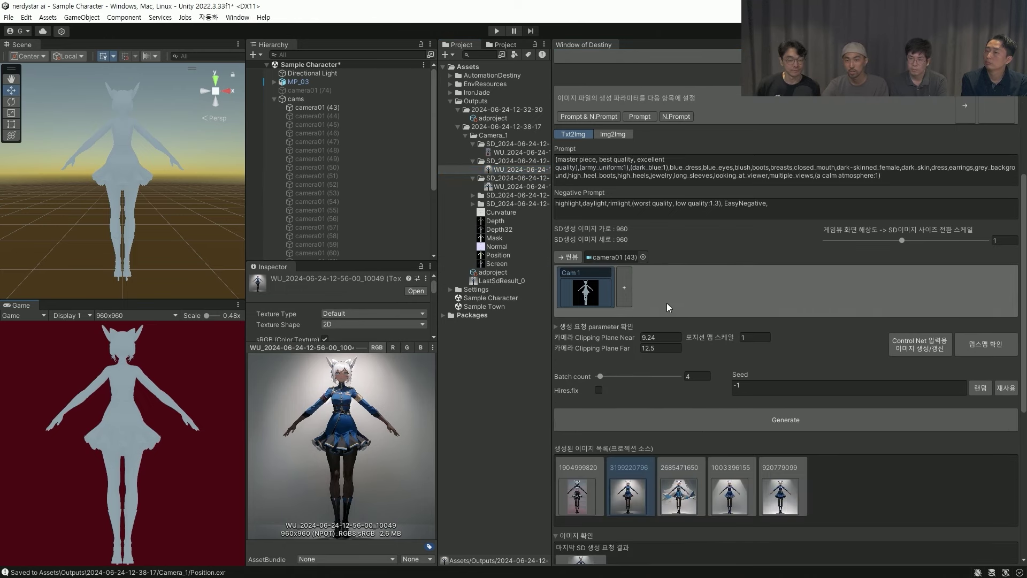
left_click(607, 262)
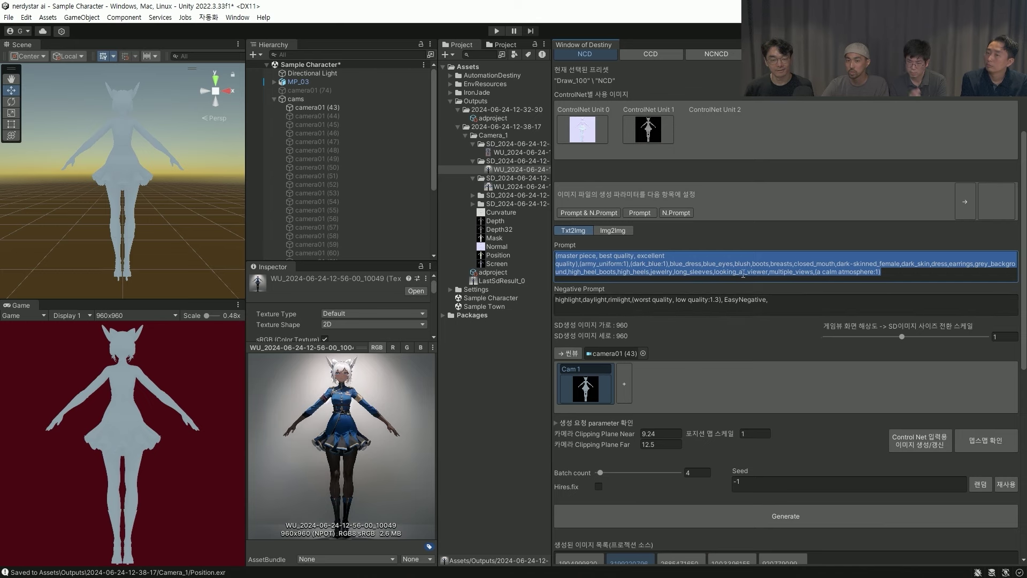
scroll(738, 304, "down", 6)
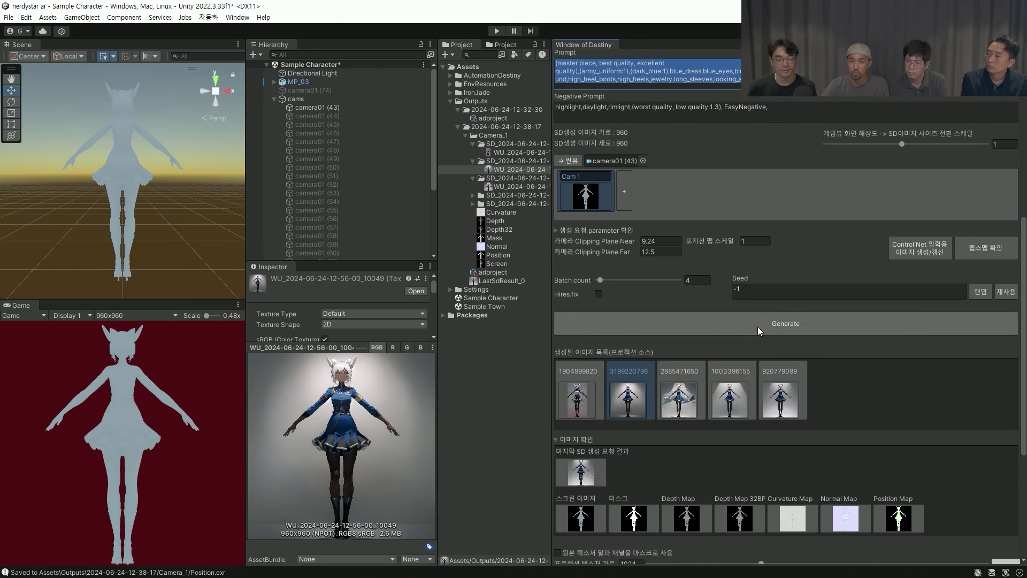
left_click(819, 326)
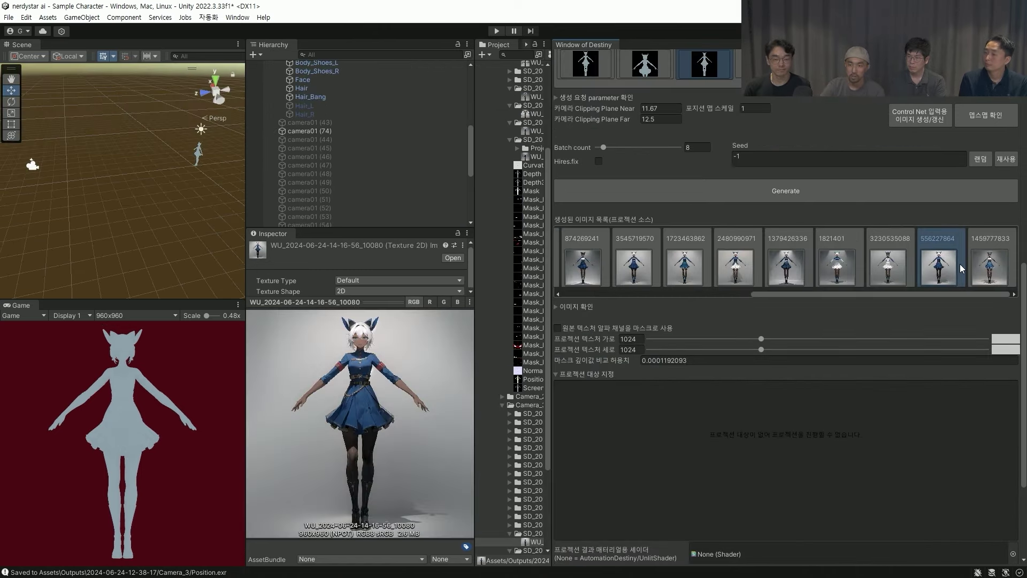
- Assign the MP_03 character as the projection target
scroll(435, 176, "up", 5)
scroll(433, 172, "up", 4)
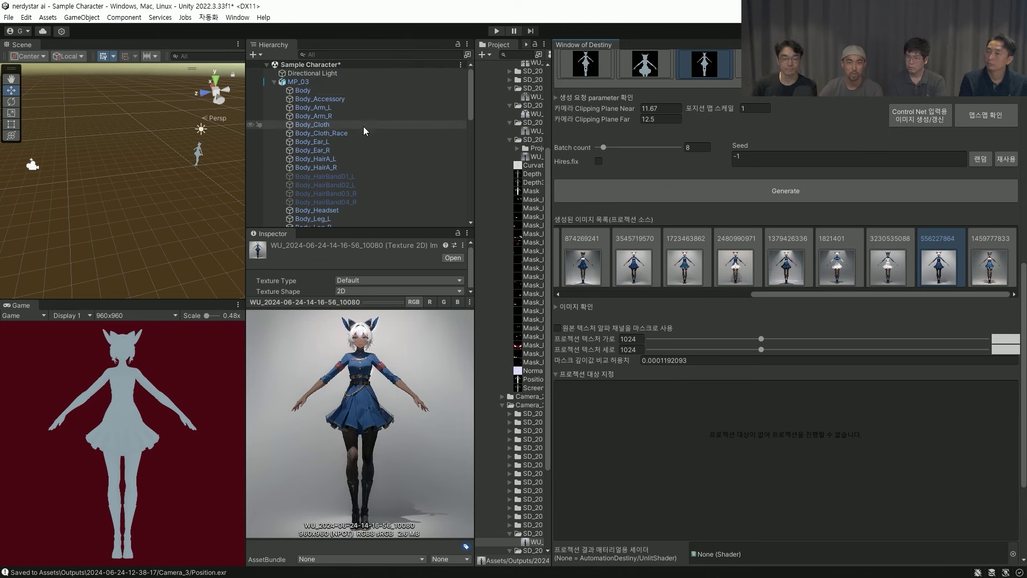
left_click_drag(298, 81, 752, 444)
scroll(602, 426, "down", 3)
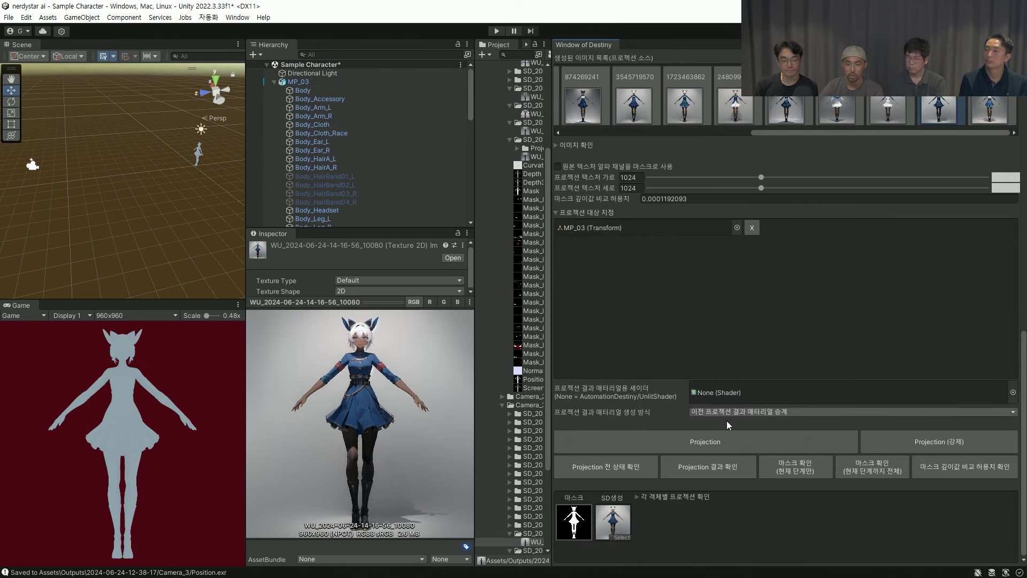
- Project the selected image of seed 556227864 onto MP_03 and show the projection result on the model
left_click(711, 447)
left_click(544, 319)
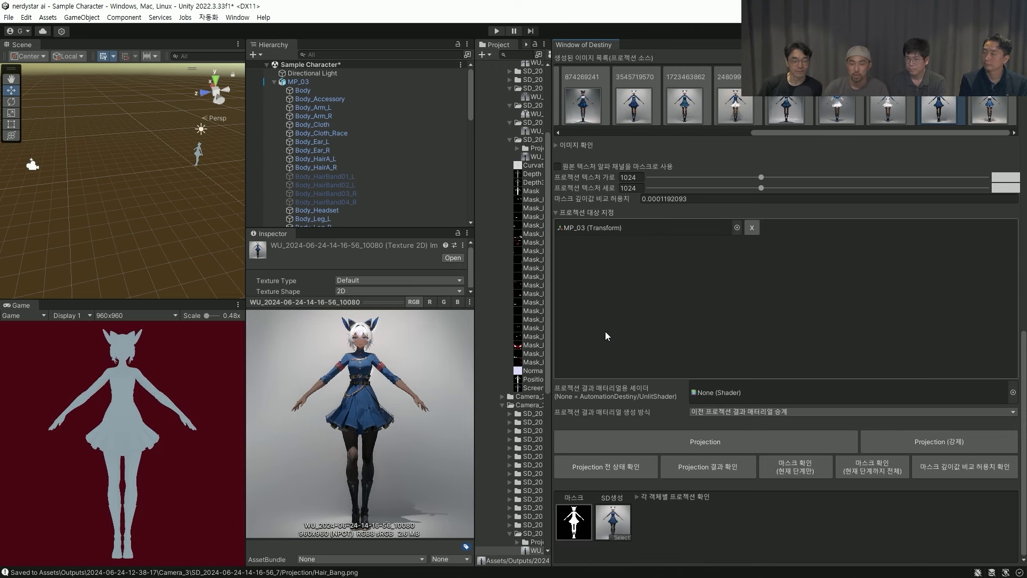
left_click(708, 466)
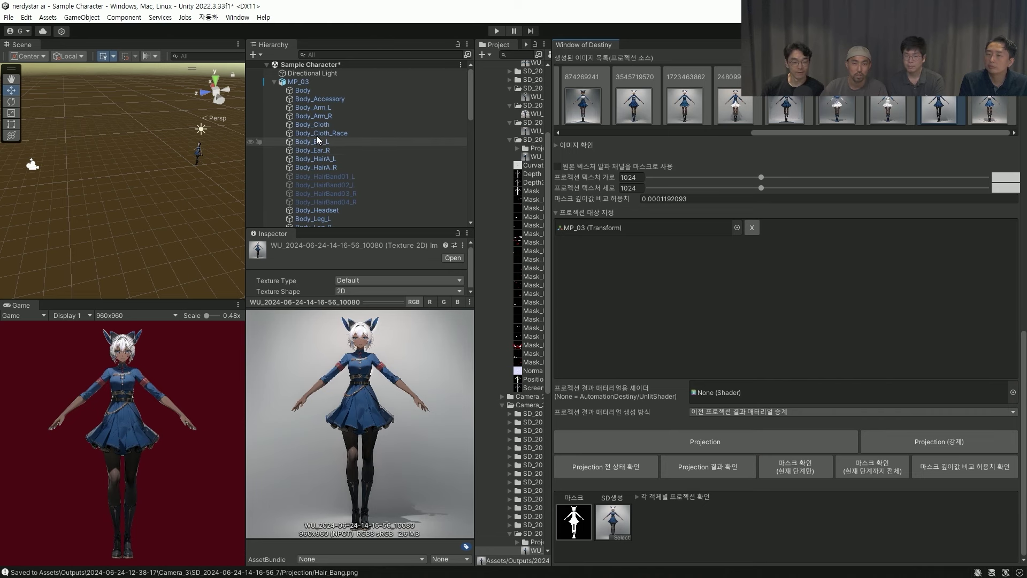
scroll(373, 174, "down", 8)
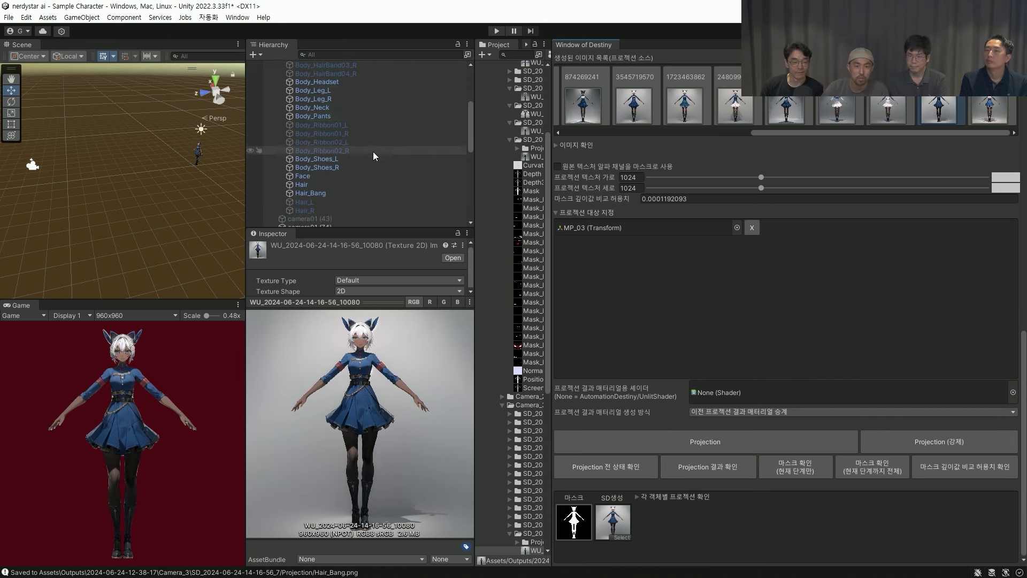
- Frame the character's Face and examine the projected textures on the head, hair and upper body from several angles
double_click(302, 144)
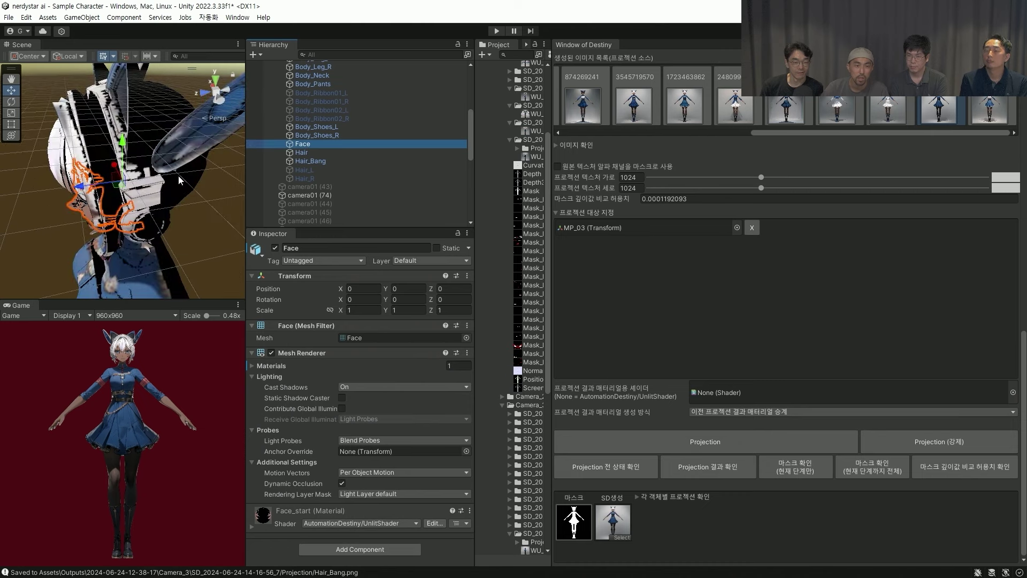
left_click_drag(92, 219, 168, 211, "alt")
left_click(172, 216)
scroll(114, 170, "up", 3)
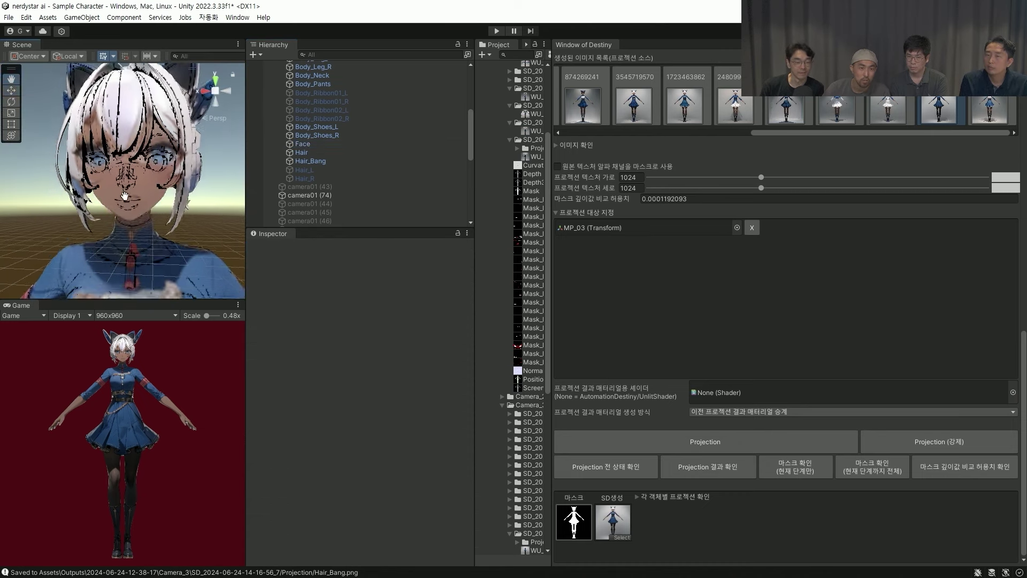
scroll(137, 209, "down", 2)
middle_click_drag(138, 209, 158, 171)
left_click_drag(157, 170, 133, 219, "alt")
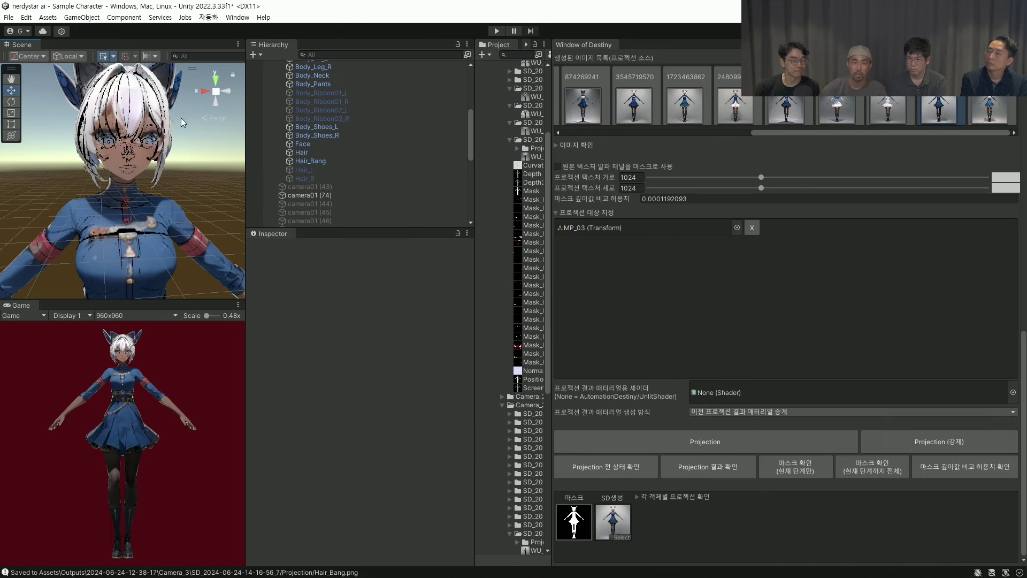
left_click_drag(131, 154, 170, 209, "alt")
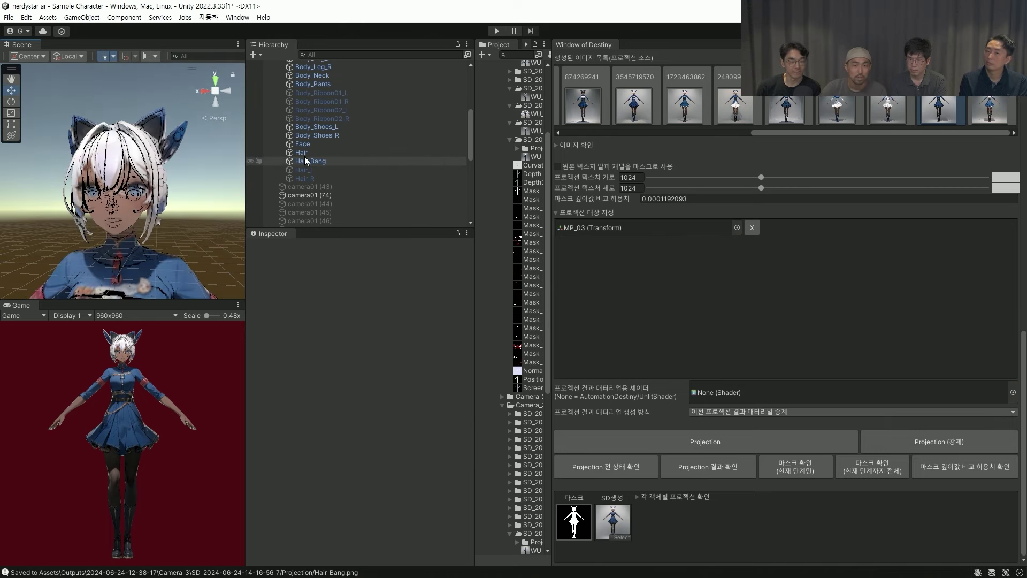
- Duplicate camera01 (74) in the scene and deactivate the original camera
scroll(375, 150, "up", 8)
left_click(274, 82)
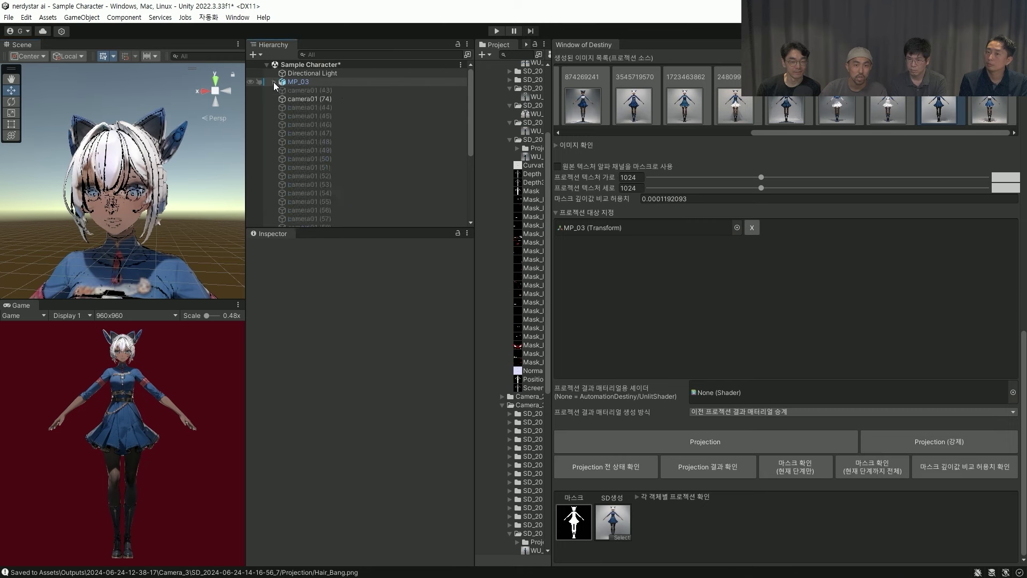
left_click(320, 100)
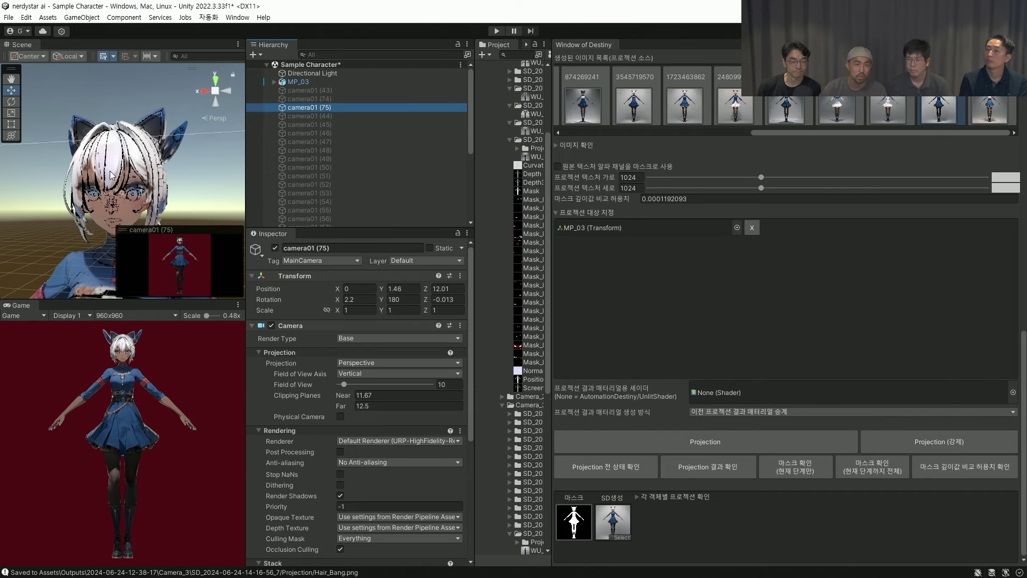
- Set the duplicated camera's field of view to 40 and align it with a frontal scene view of the character's head
left_click_drag(249, 187, 281, 187)
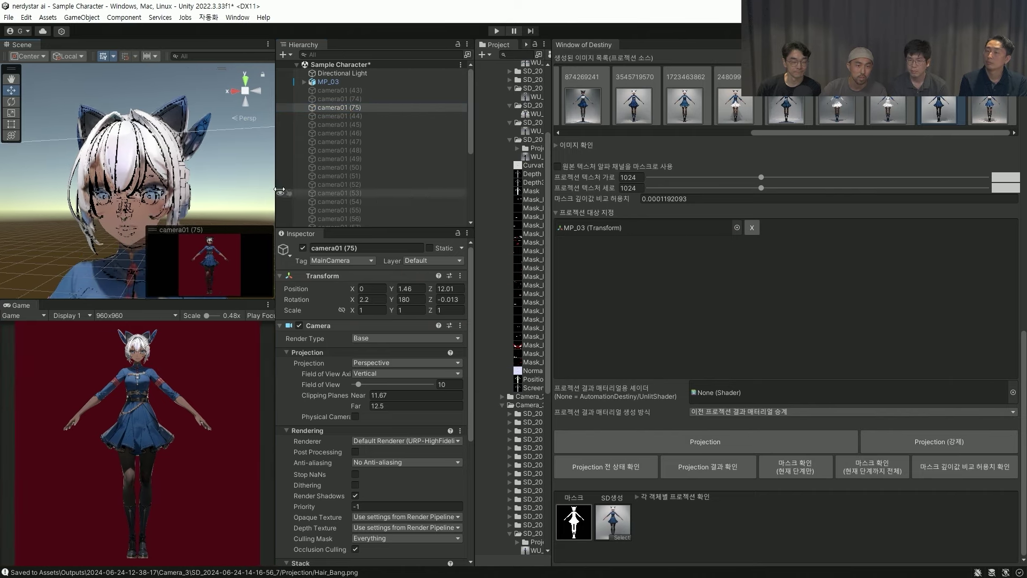
right_click_drag(176, 182, 188, 177)
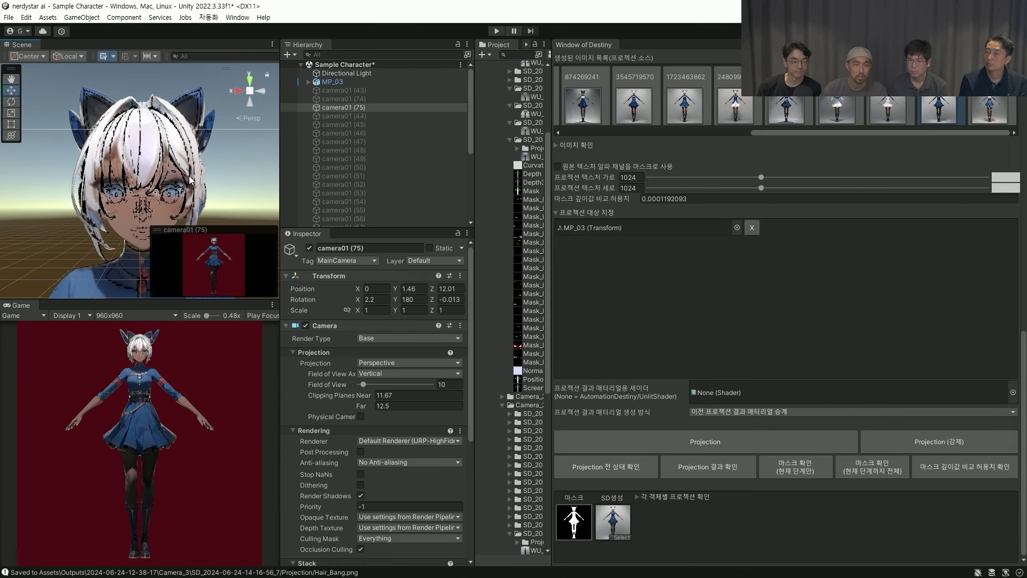
left_click(455, 385)
type("40")
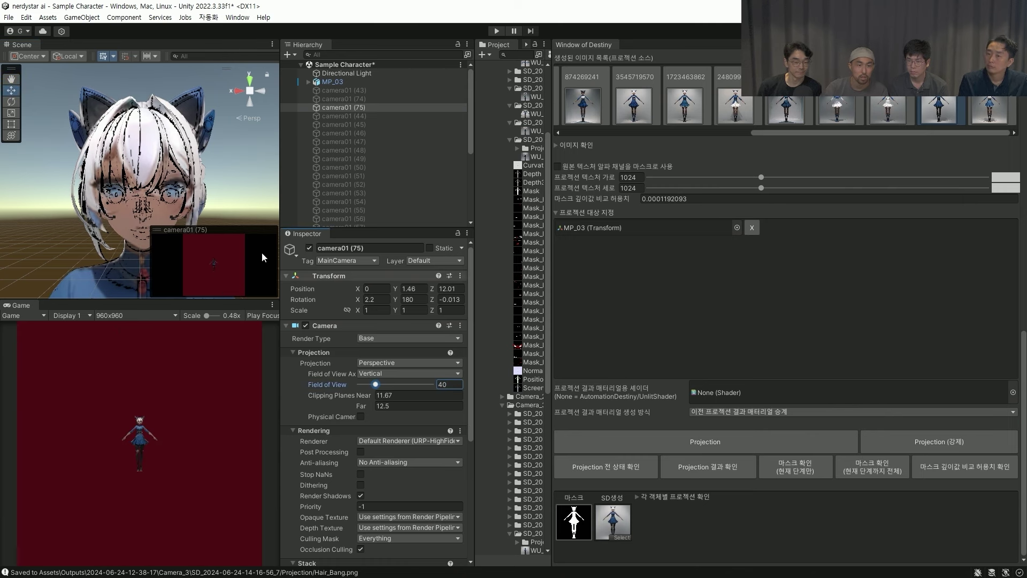
key("Return")
key("ctrl+shift+f")
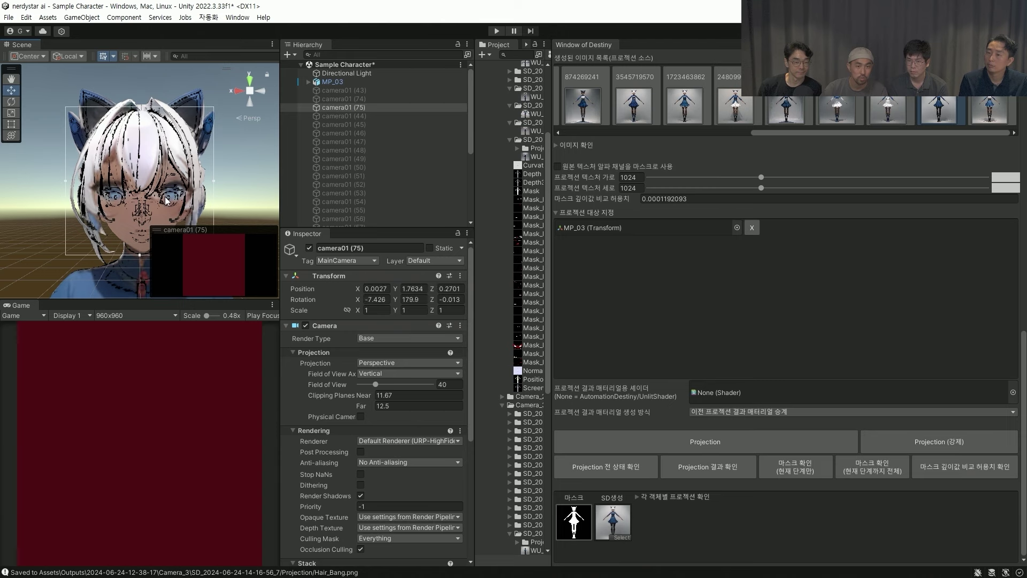
- Set the head camera's clipping planes to near 0.2 and far 0.73, and move it back to frame the whole head
left_click_drag(157, 188, 155, 184, "alt")
left_click_drag(367, 395, 298, 402)
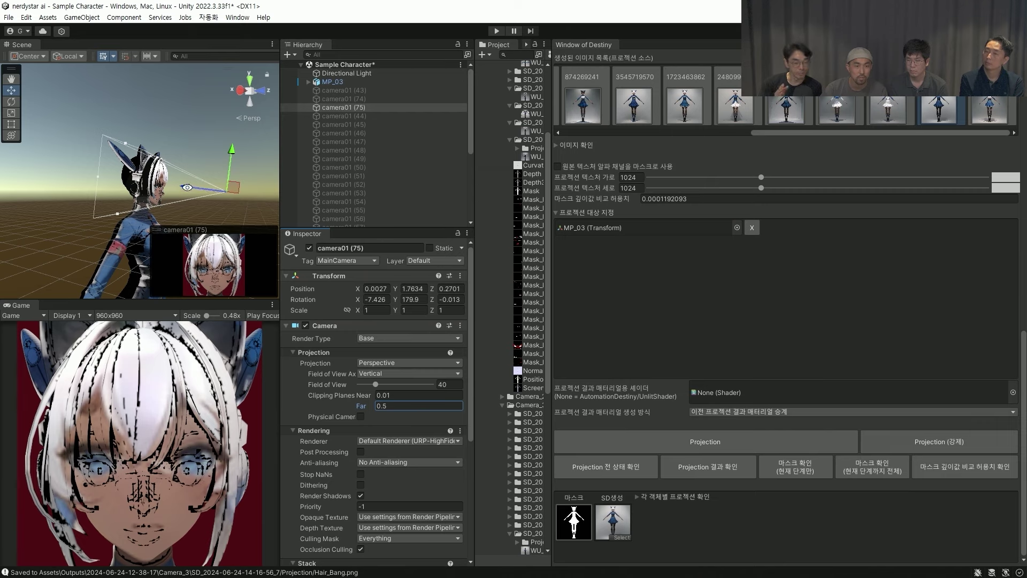
left_click_drag(167, 203, 238, 188, "alt")
left_click_drag(369, 401, 330, 411)
left_click(360, 406)
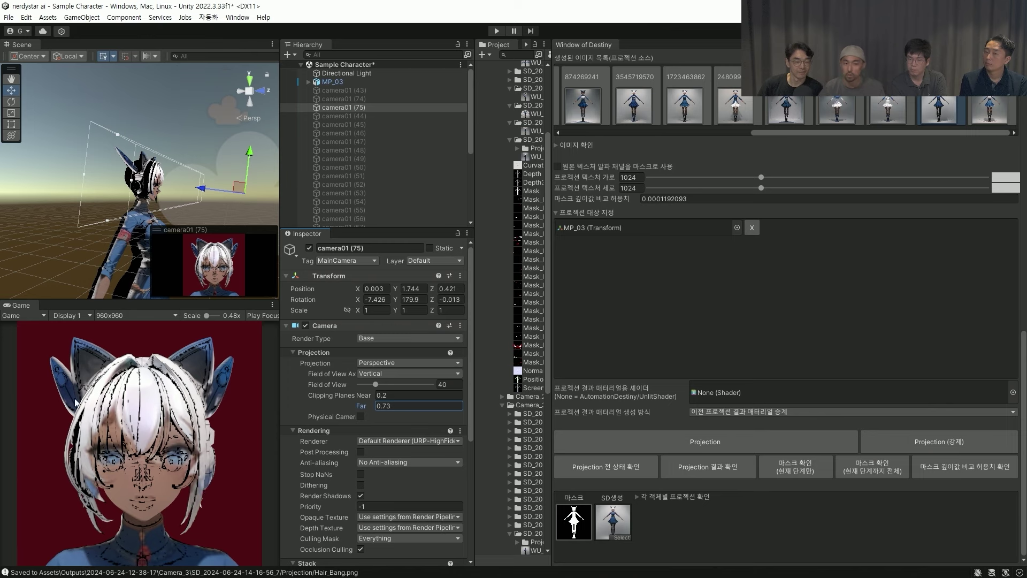
- Add a Cam 4 slot to the generation setup and assign camera01 (75) to it
scroll(667, 214, "up", 5)
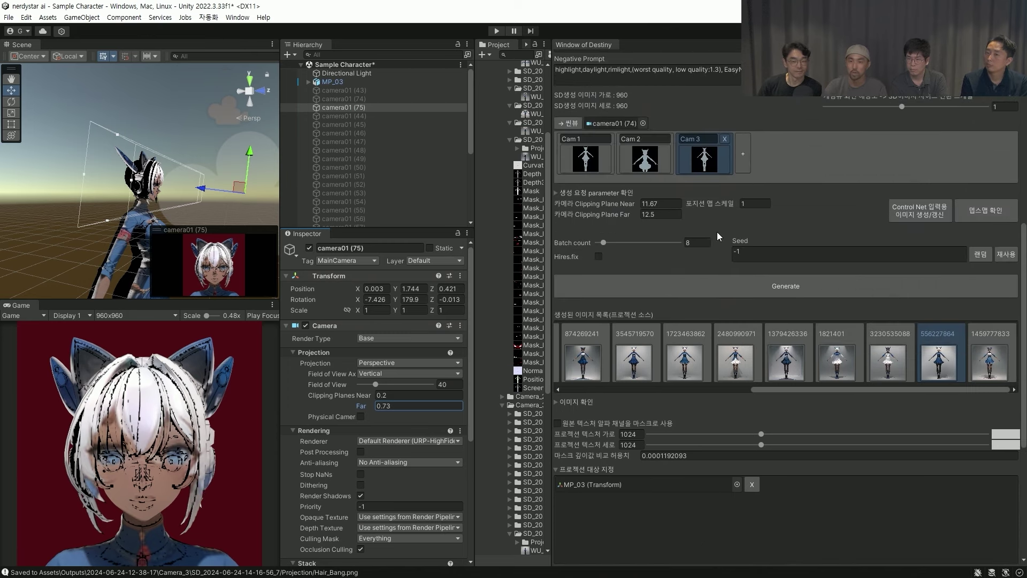
left_click(745, 151)
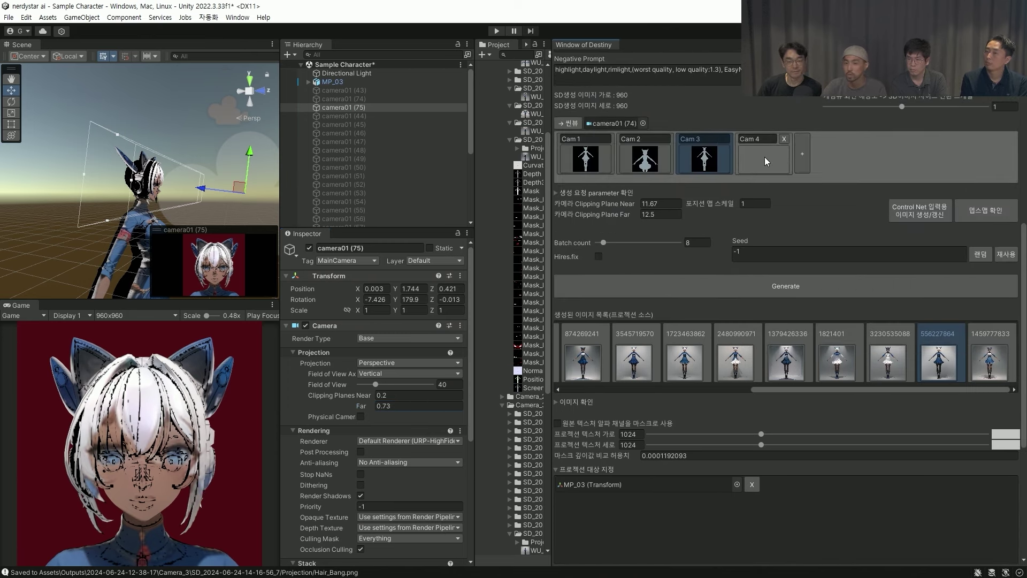
left_click(766, 162)
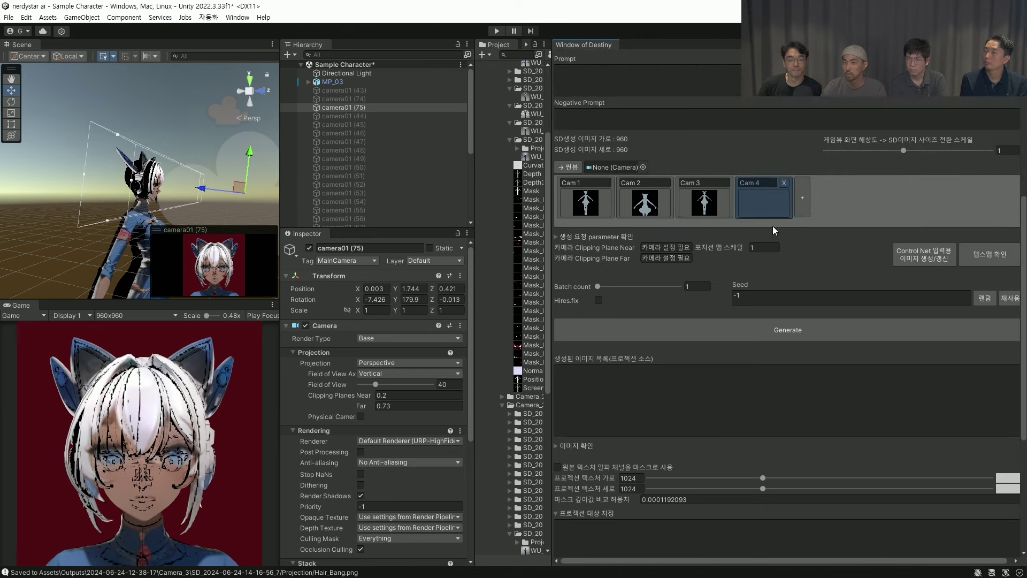
left_click_drag(349, 107, 615, 167)
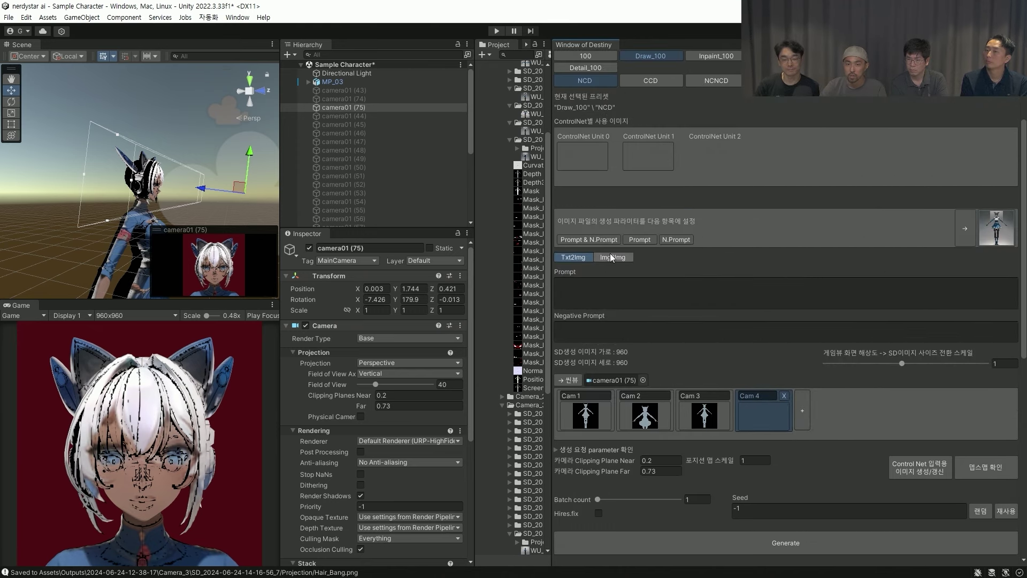
- Fill Cam 4's prompt and negative prompt from the reference image's generation parameters
left_click(640, 239)
left_click(676, 239)
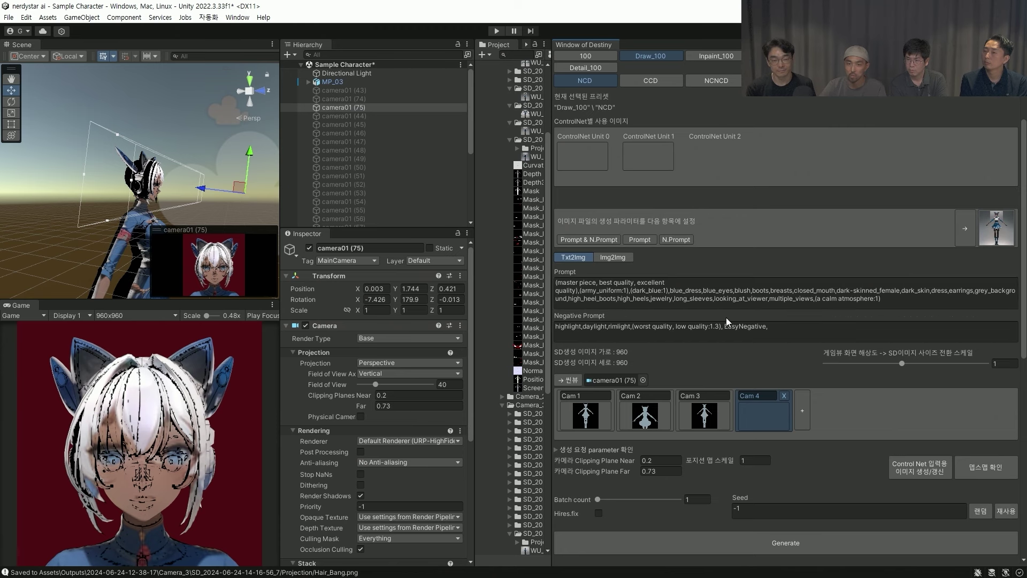
scroll(707, 321, "up", 5)
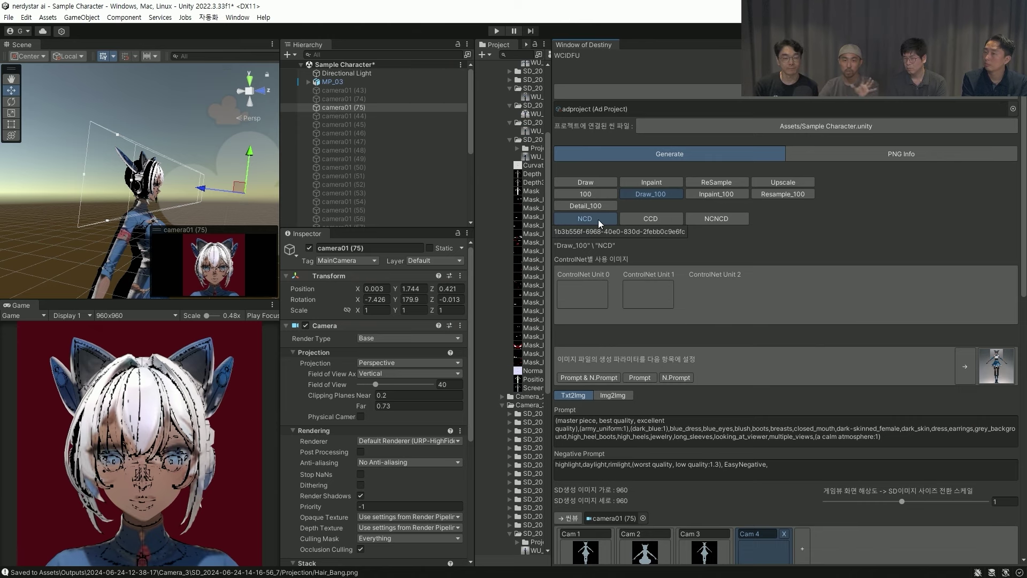
- Set the batch count to 4 and generate the head images for Cam 4
scroll(634, 235, "down", 5)
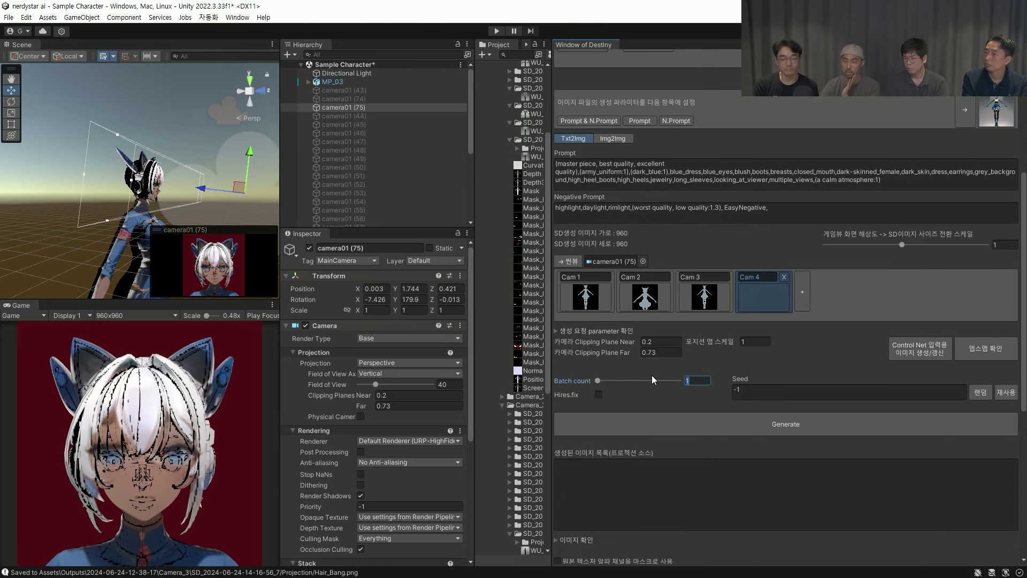
type("4")
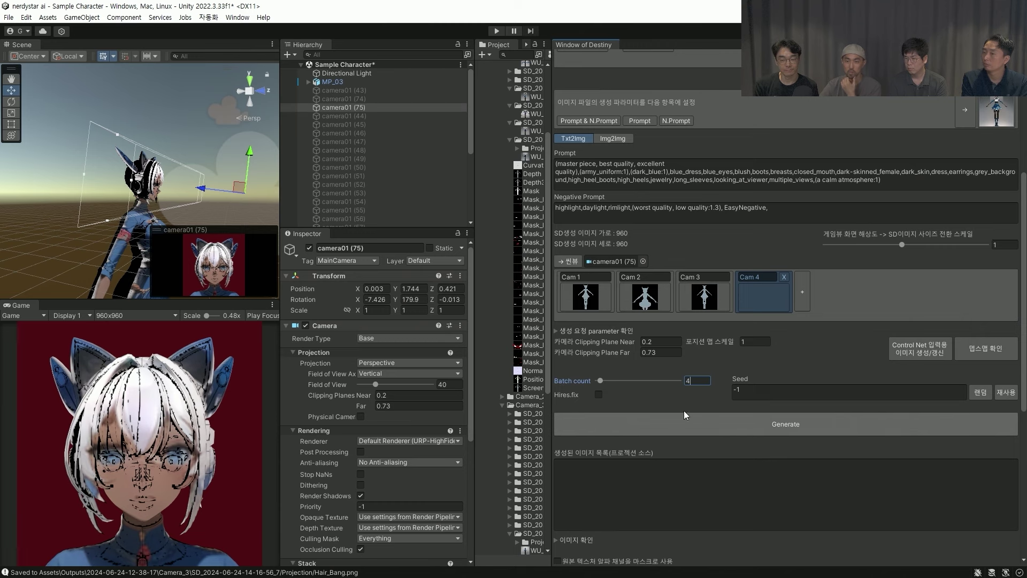
left_click(668, 423)
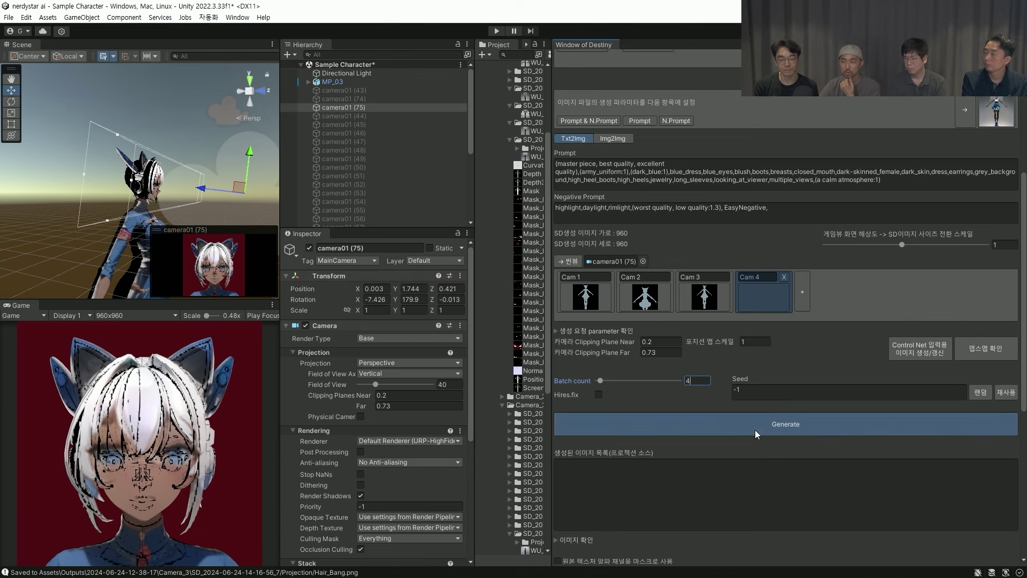
left_click(651, 415)
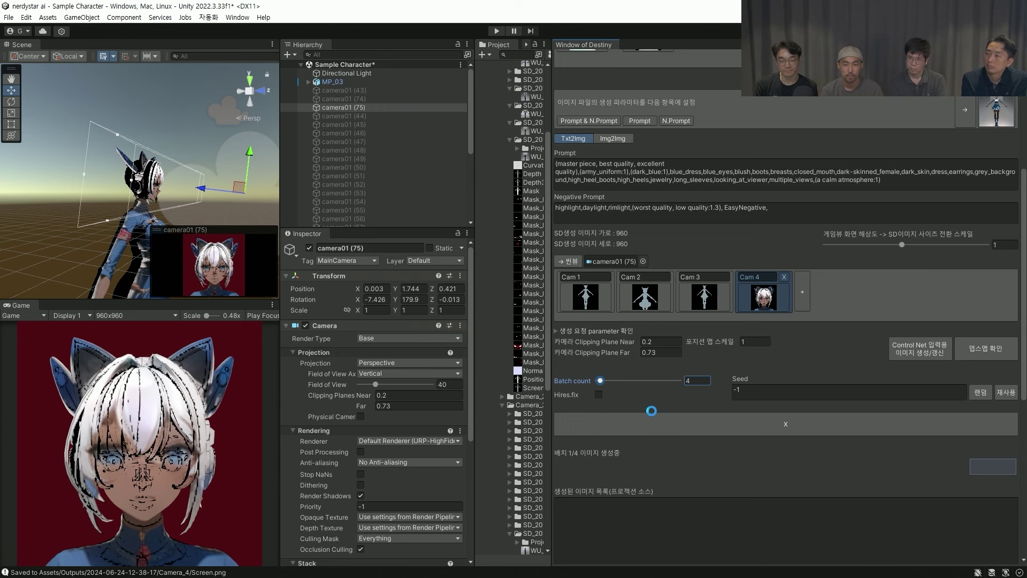
scroll(658, 411, "down", 3)
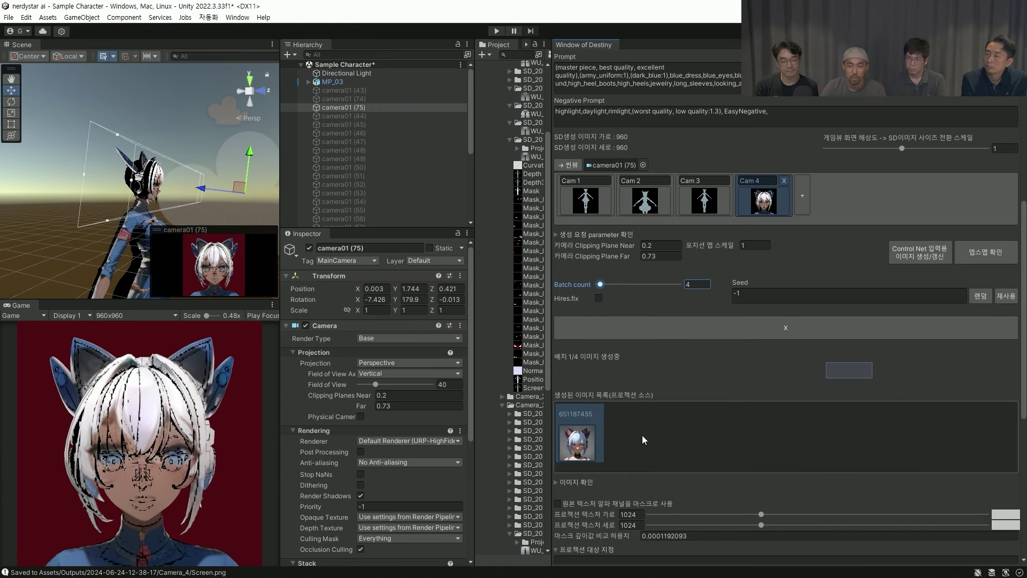
left_click(529, 551)
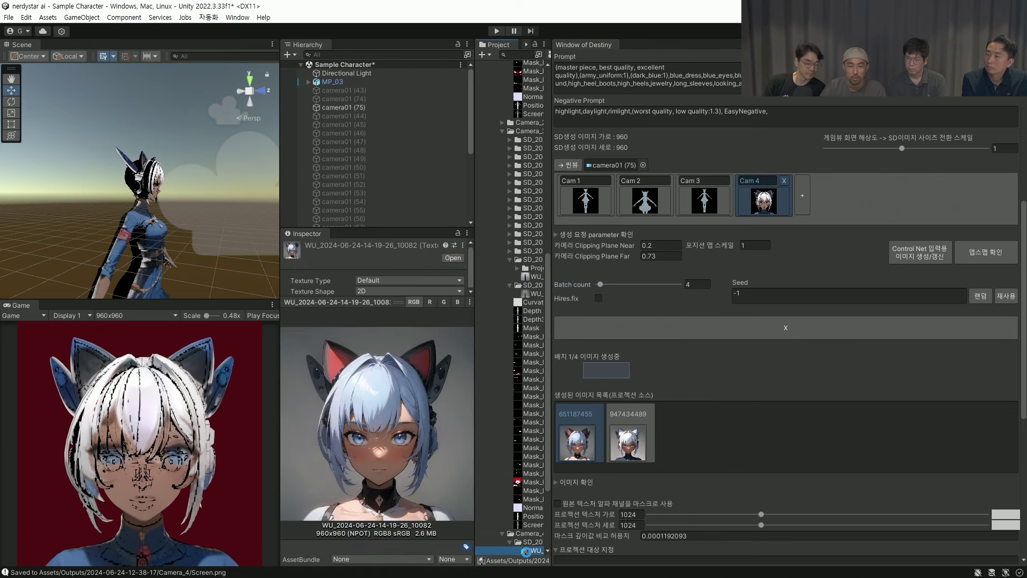
left_click(630, 444)
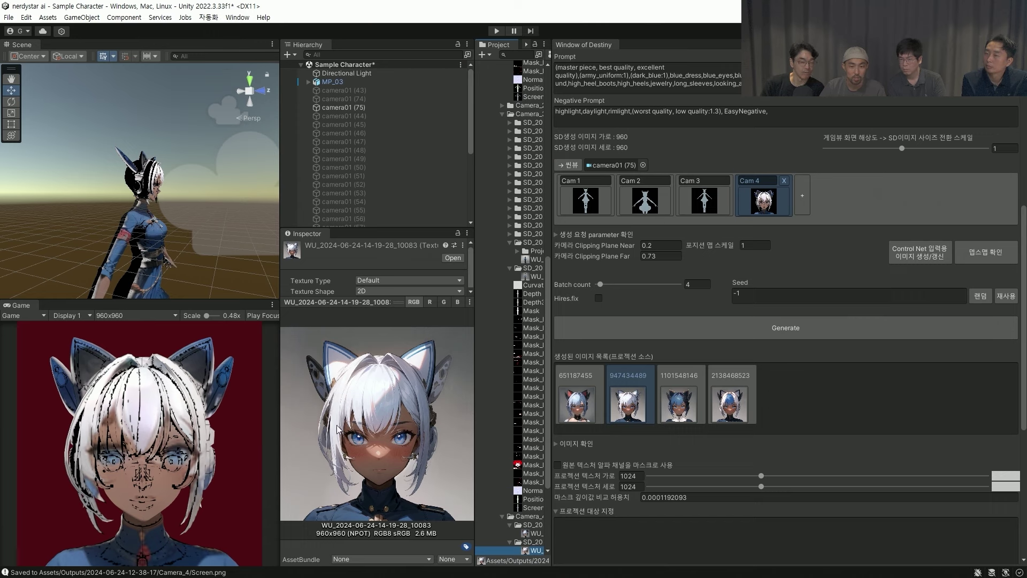
left_click(679, 404)
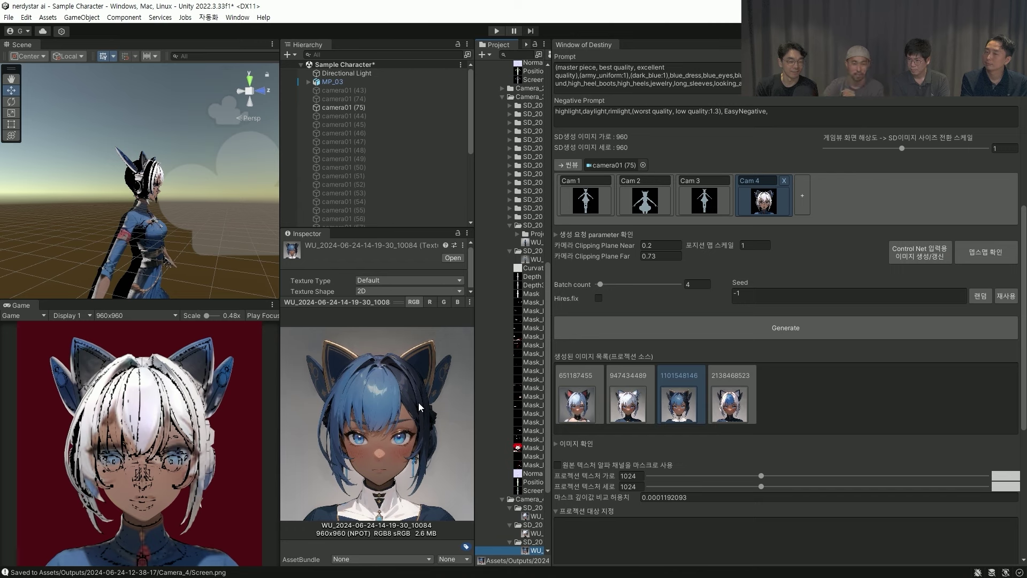
left_click(740, 418)
left_click(536, 550)
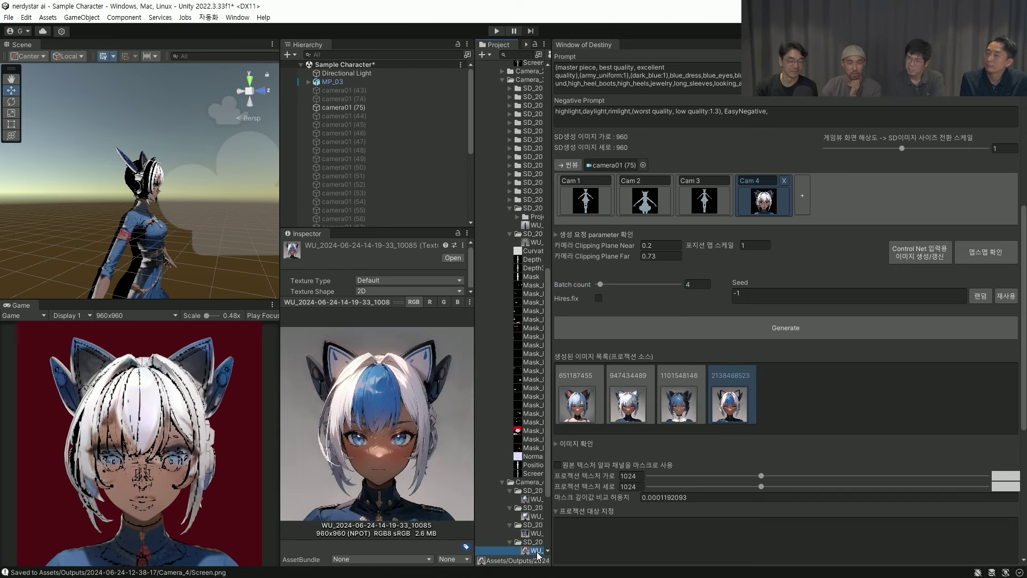
left_click(678, 404)
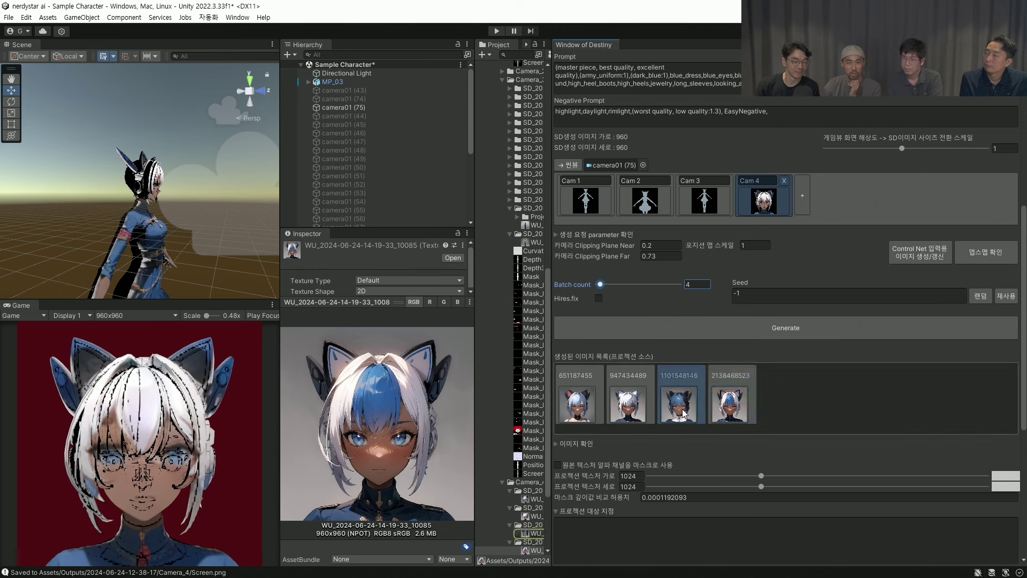
left_click(537, 533)
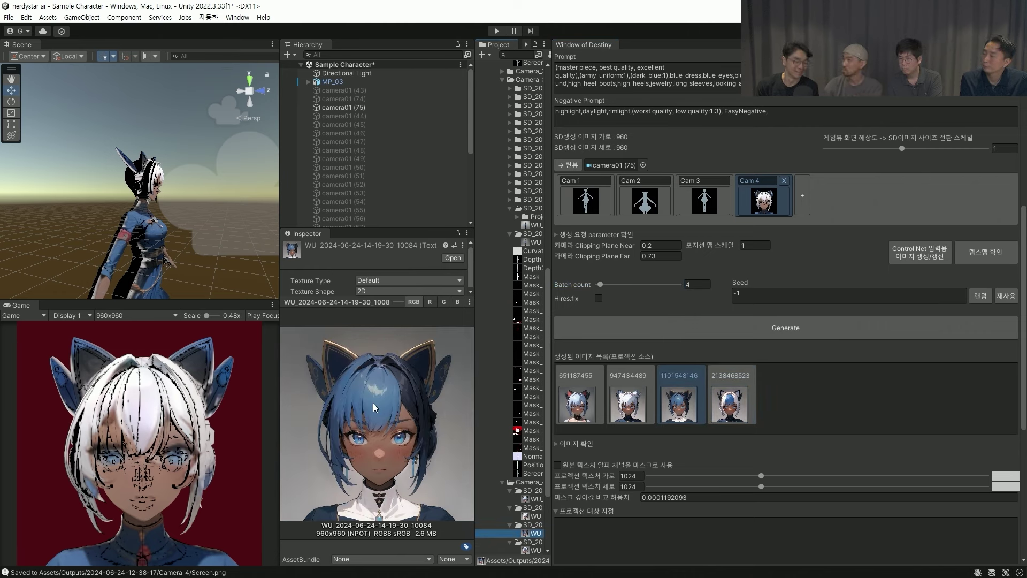
left_click(640, 410)
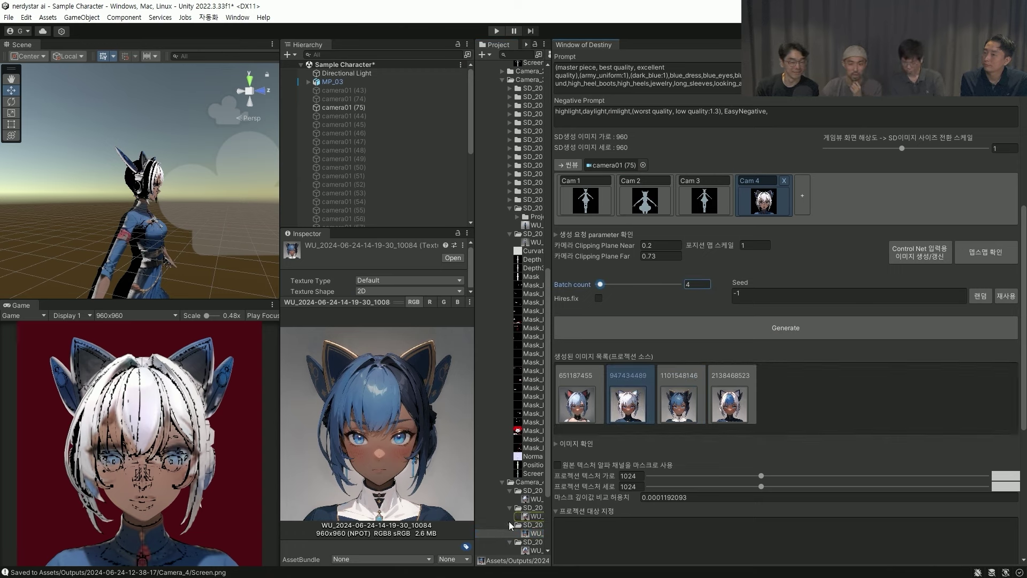
left_click(533, 516)
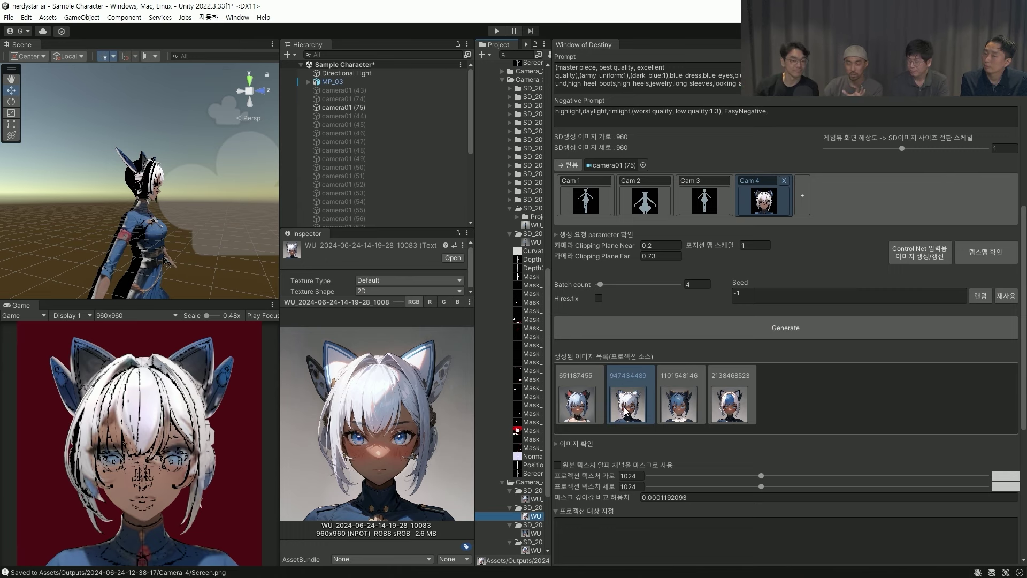
- Switch the generation preset to Detail_100 with the 0.5NC ControlNet option
scroll(628, 407, "up", 5)
scroll(628, 406, "up", 4)
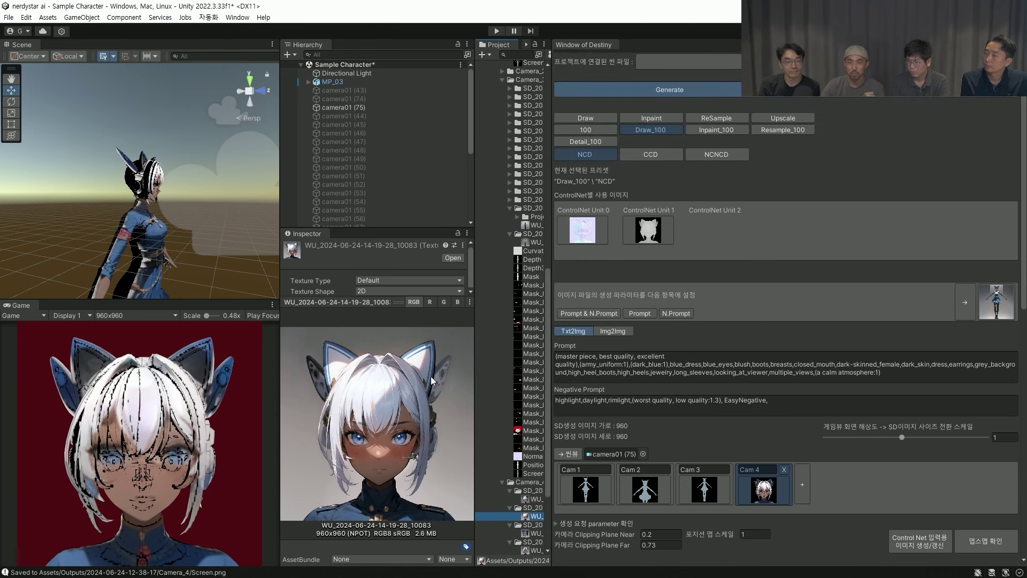
scroll(753, 296, "up", 2)
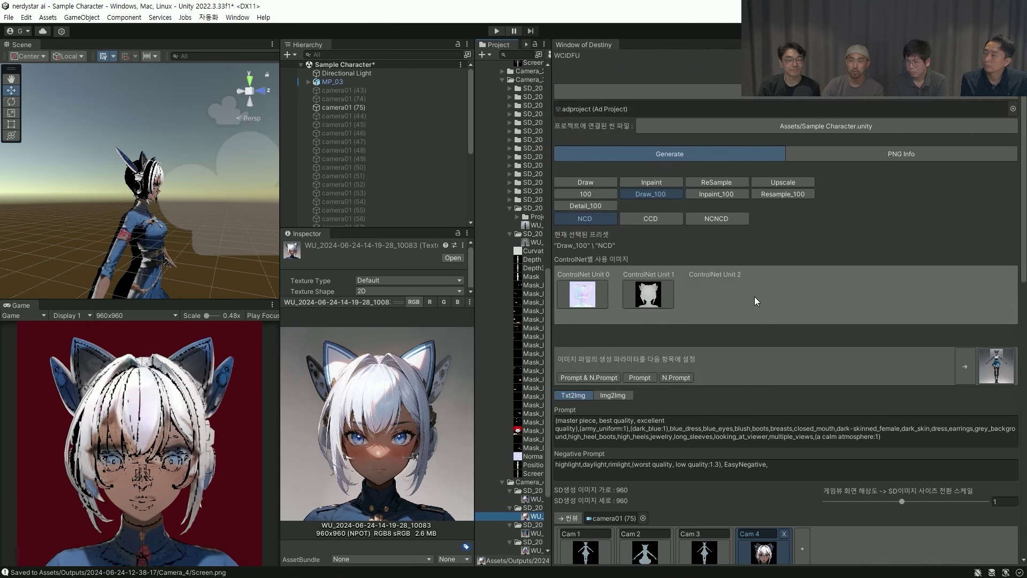
left_click(601, 206)
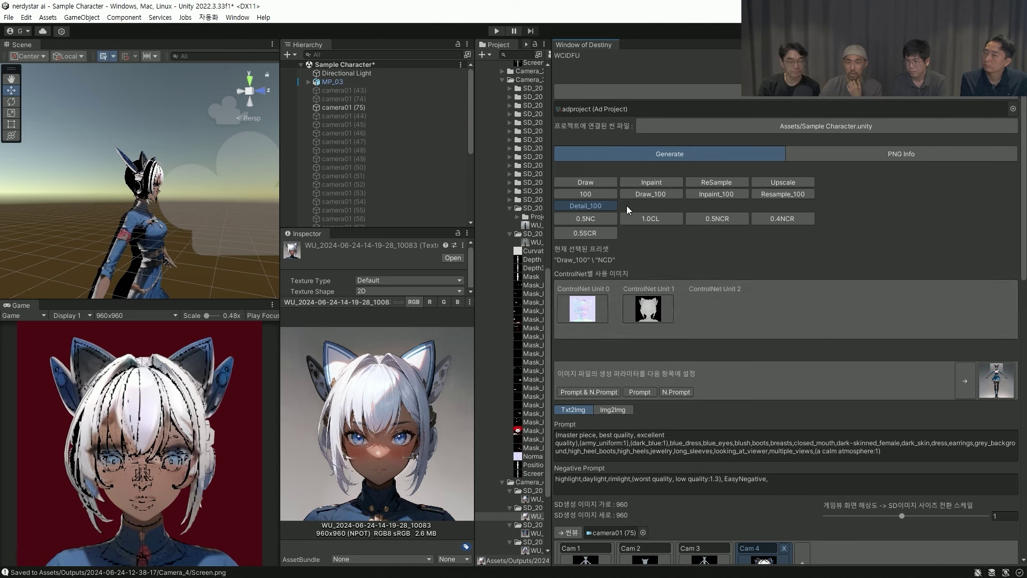
scroll(615, 177, "down", 3)
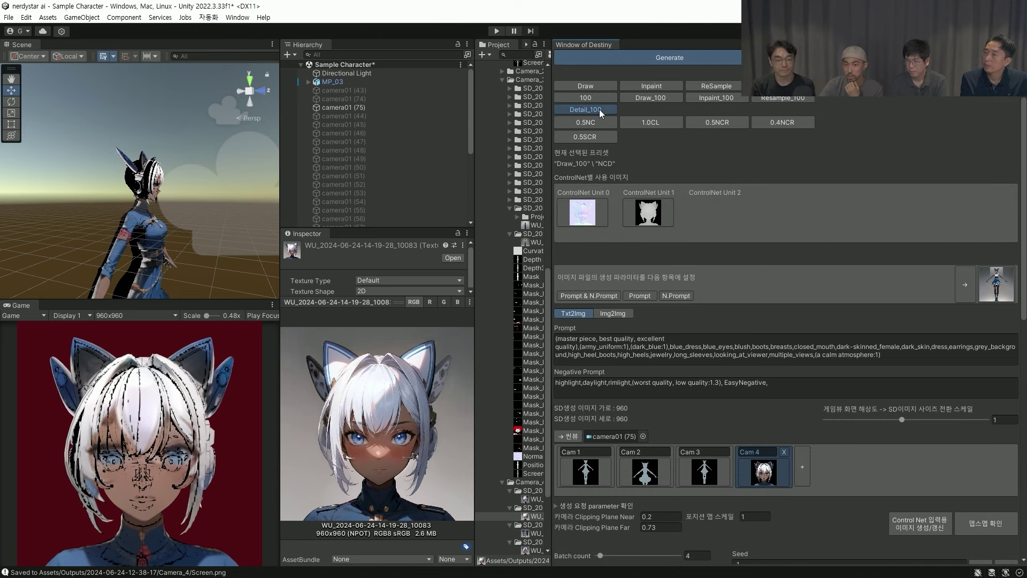
left_click(599, 110)
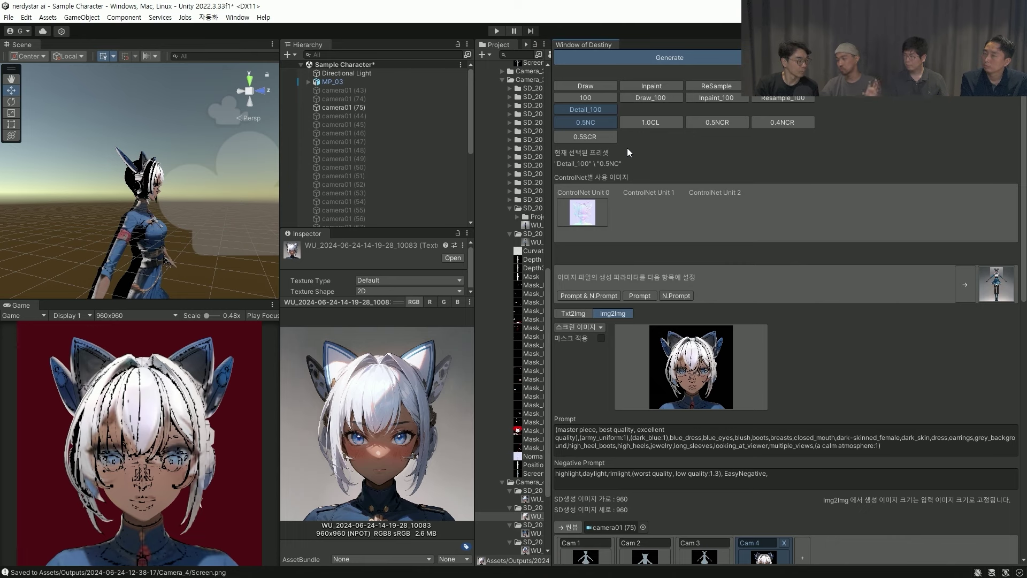
- Generate a batch of four Img2Img head images for Cam 4 from the screen image
scroll(719, 140, "down", 3)
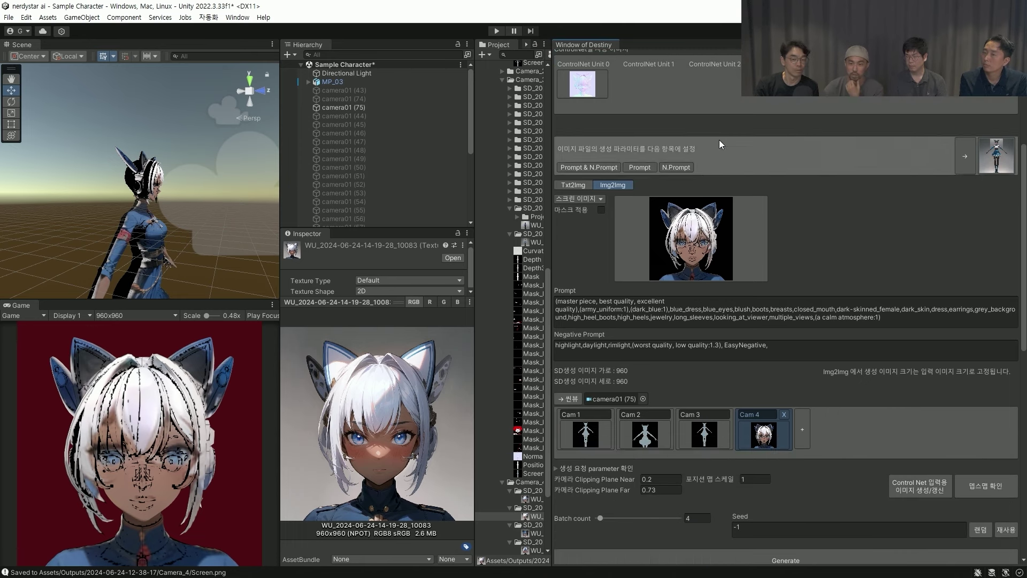
scroll(754, 418, "down", 3)
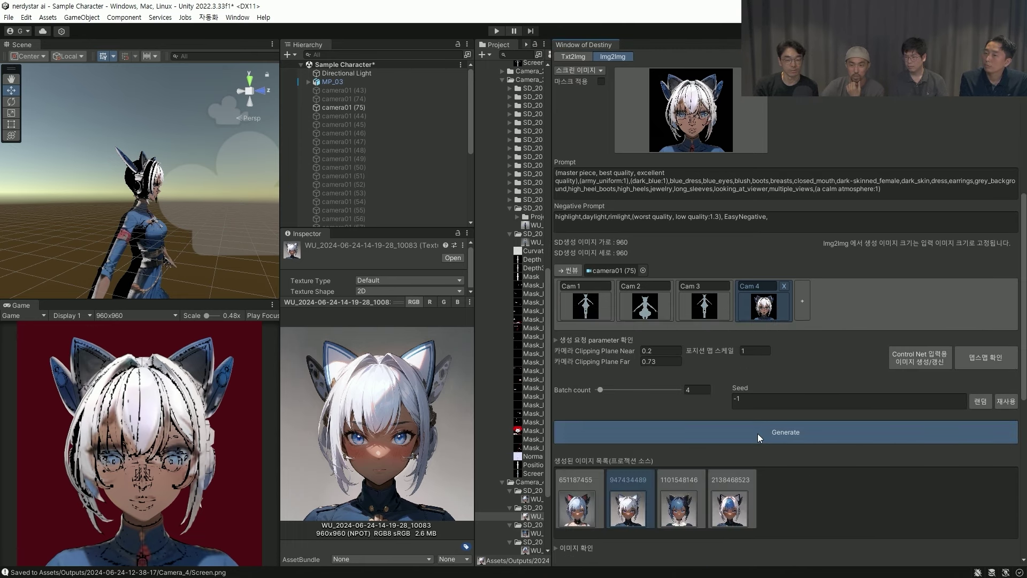
left_click(739, 431)
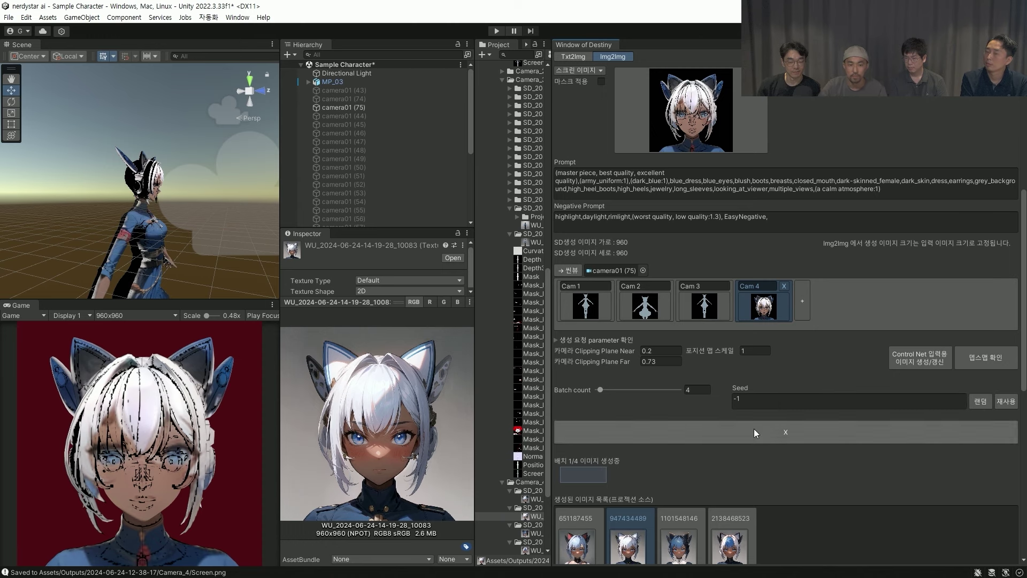
scroll(826, 458, "down", 3)
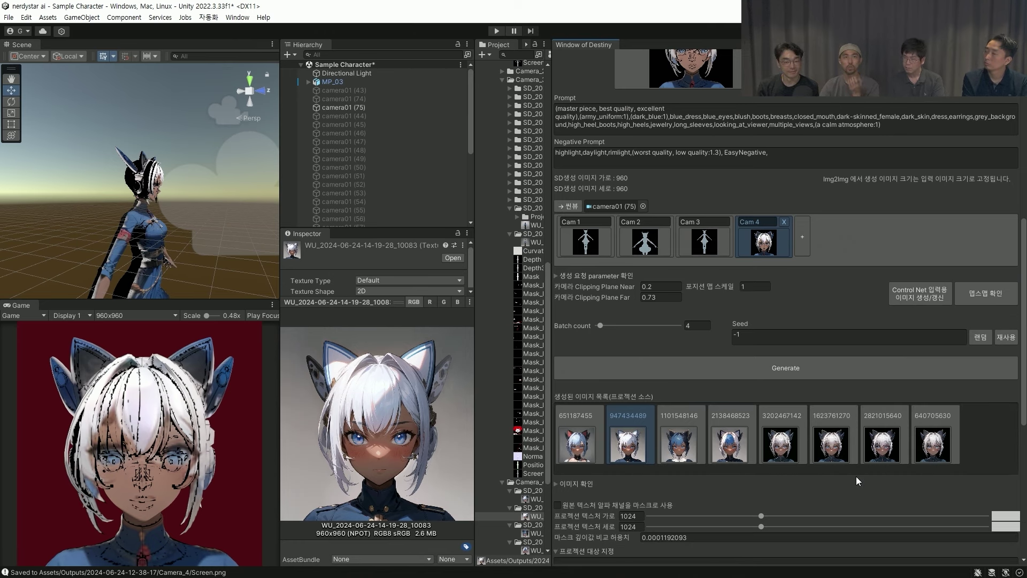
left_click(782, 454)
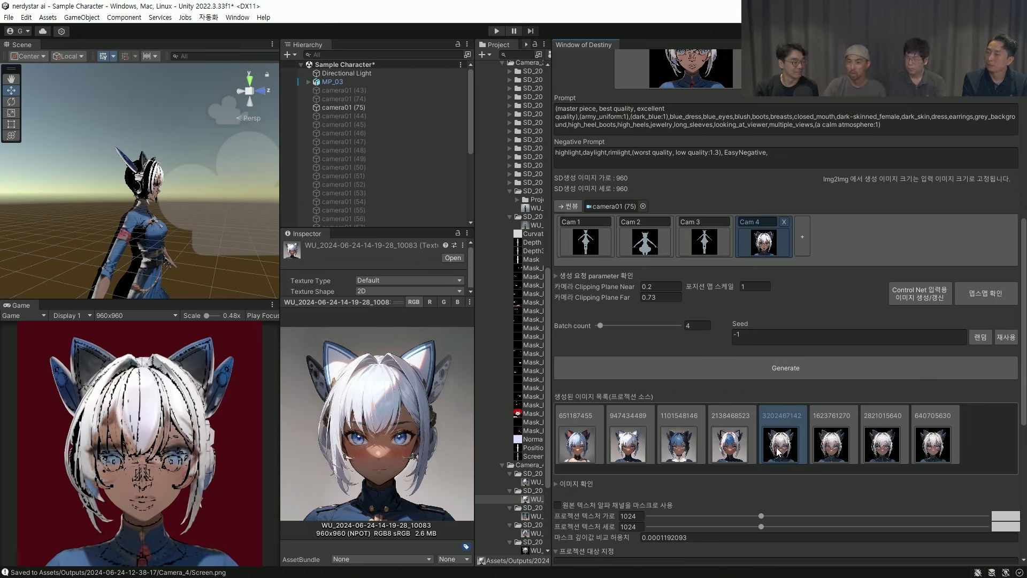
scroll(528, 465, "down", 5)
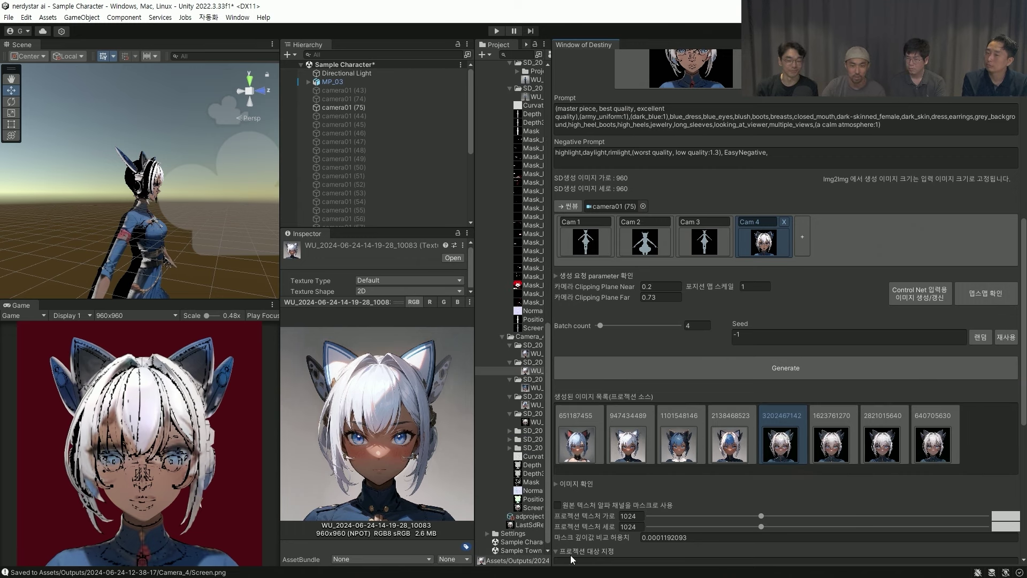
left_click(781, 445)
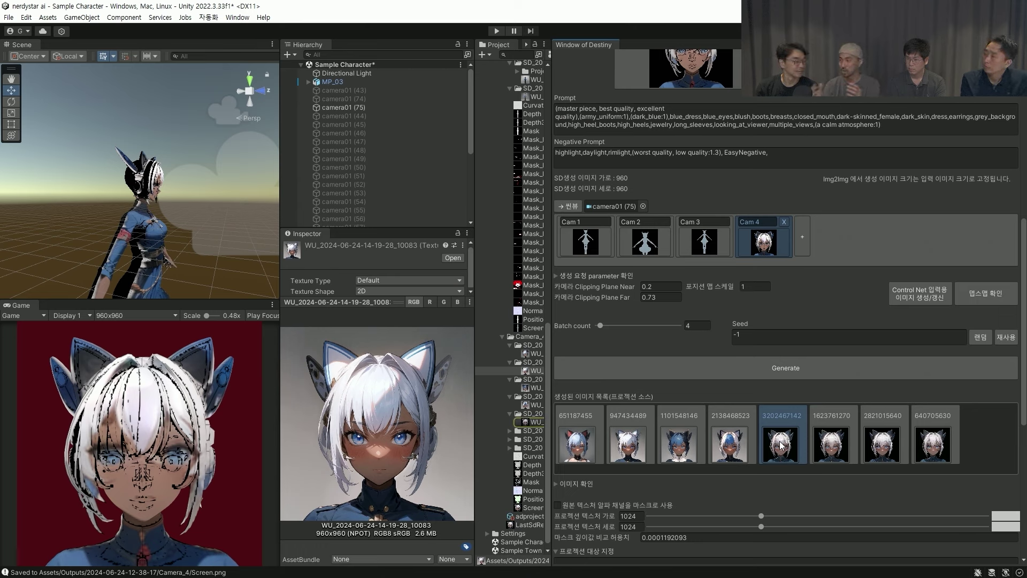
left_click(535, 353)
left_click(764, 445)
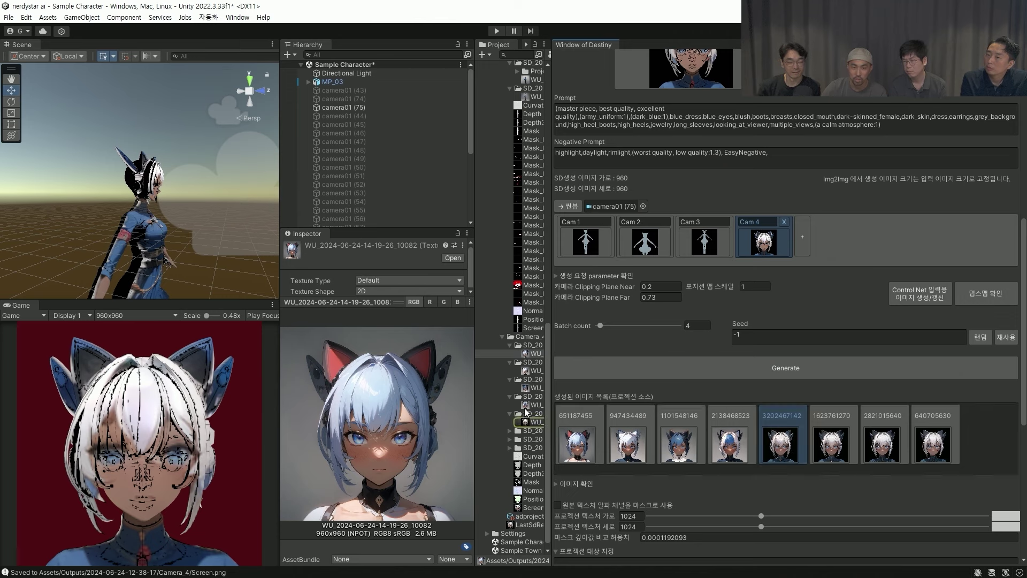
left_click(532, 422)
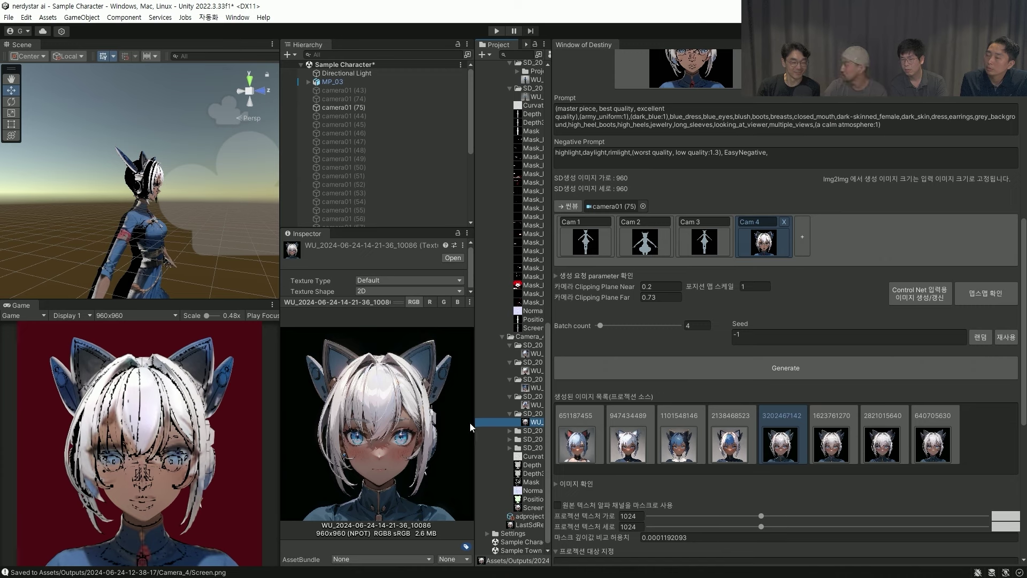
left_click(832, 444)
left_click(531, 439)
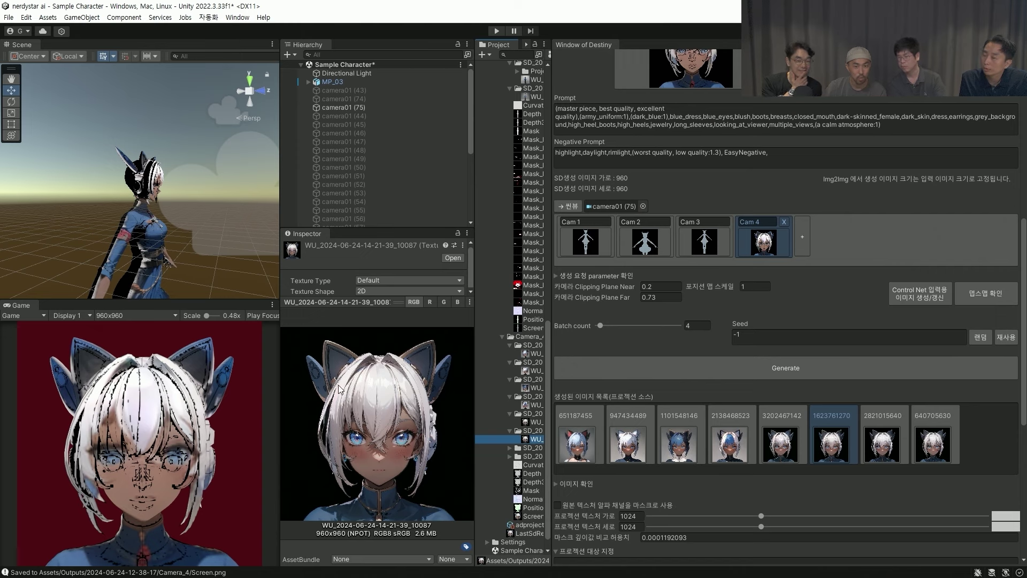
left_click(883, 444)
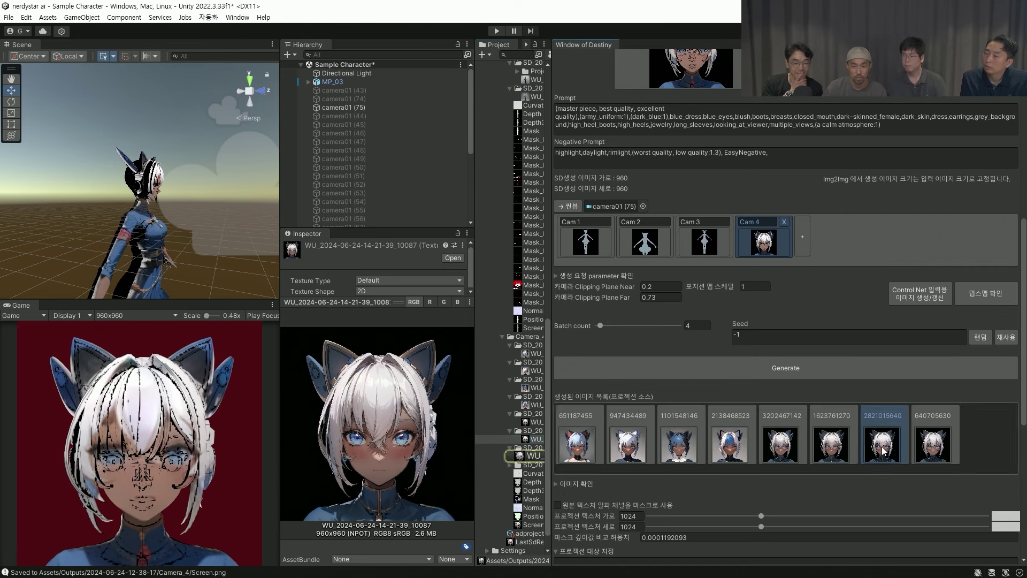
left_click(503, 458)
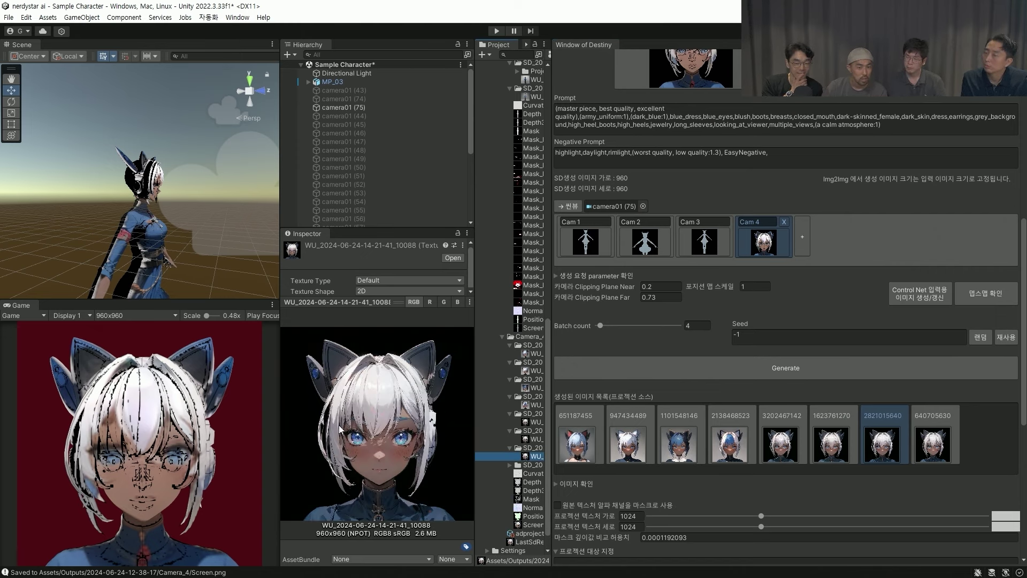
scroll(161, 446, "up", 1)
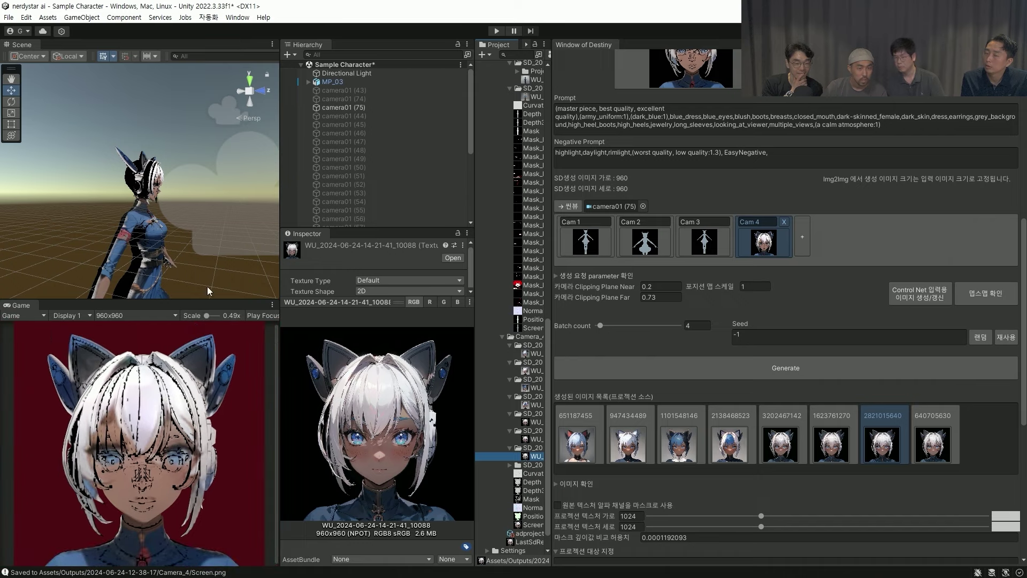
scroll(170, 209, "up", 6)
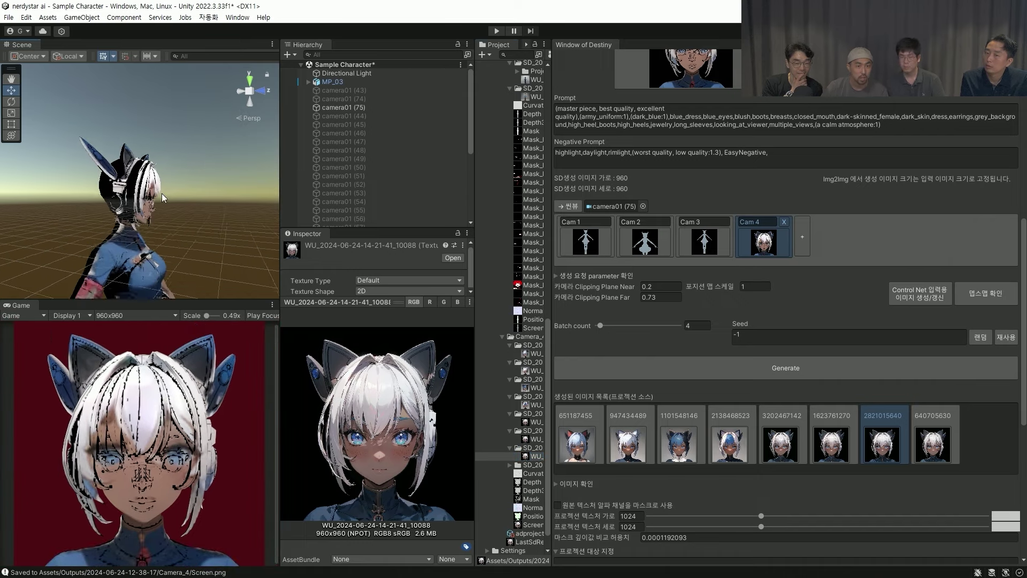
left_click_drag(170, 209, 109, 194, "alt")
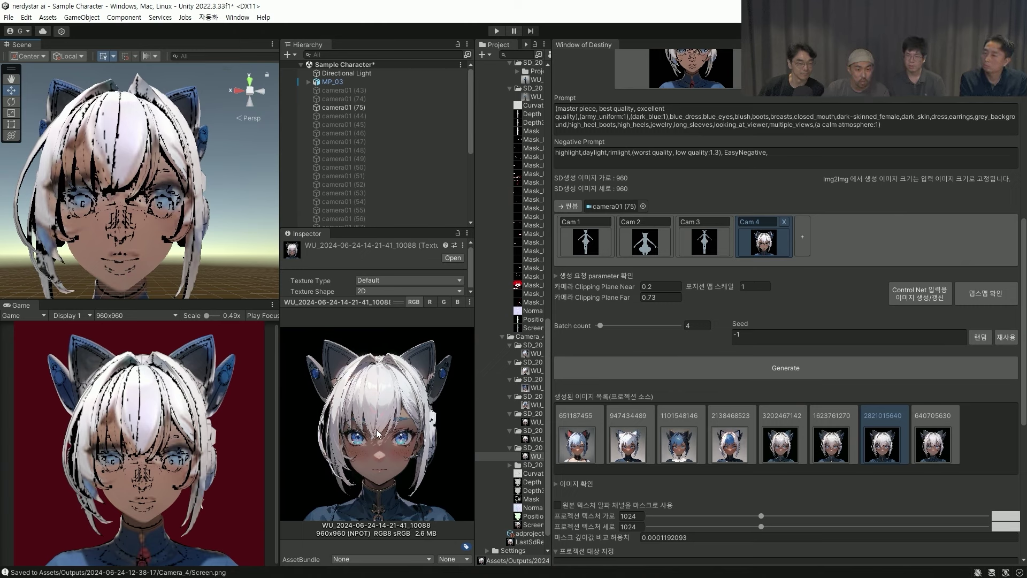
left_click(933, 438)
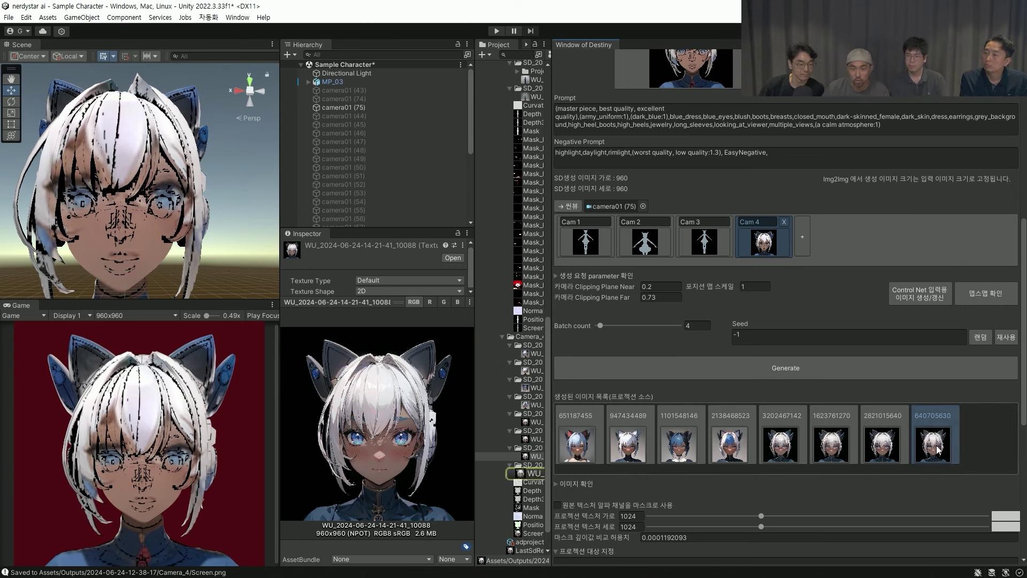
left_click(536, 474)
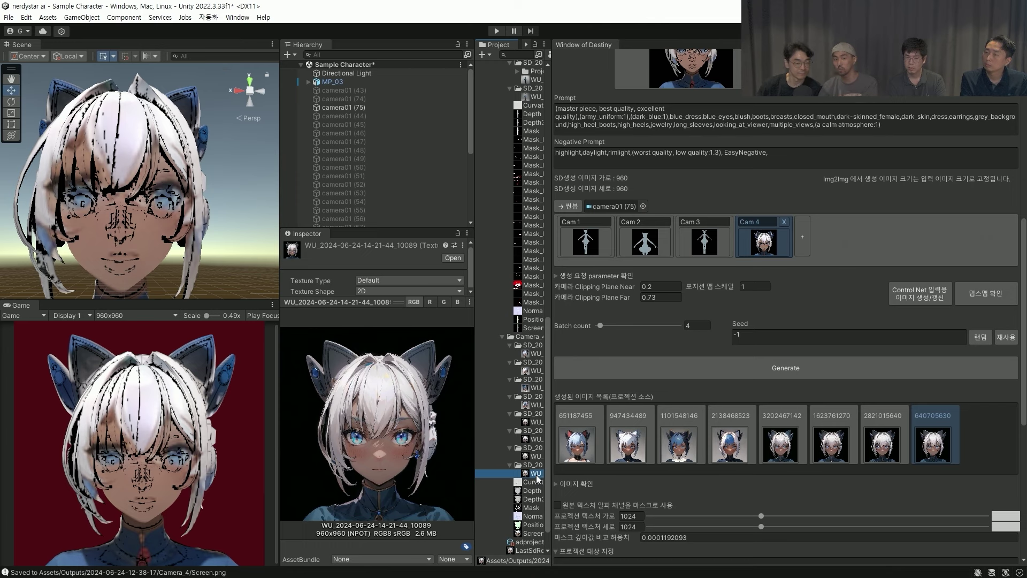
- Choose the image of seed 947434489 as the projection source again and preview it
left_click(647, 461)
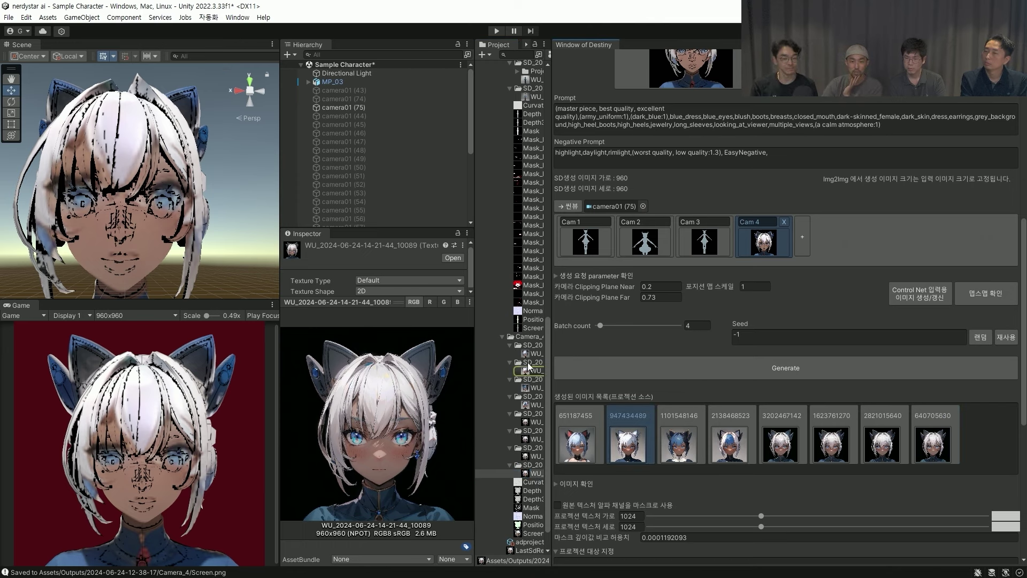
left_click(529, 369)
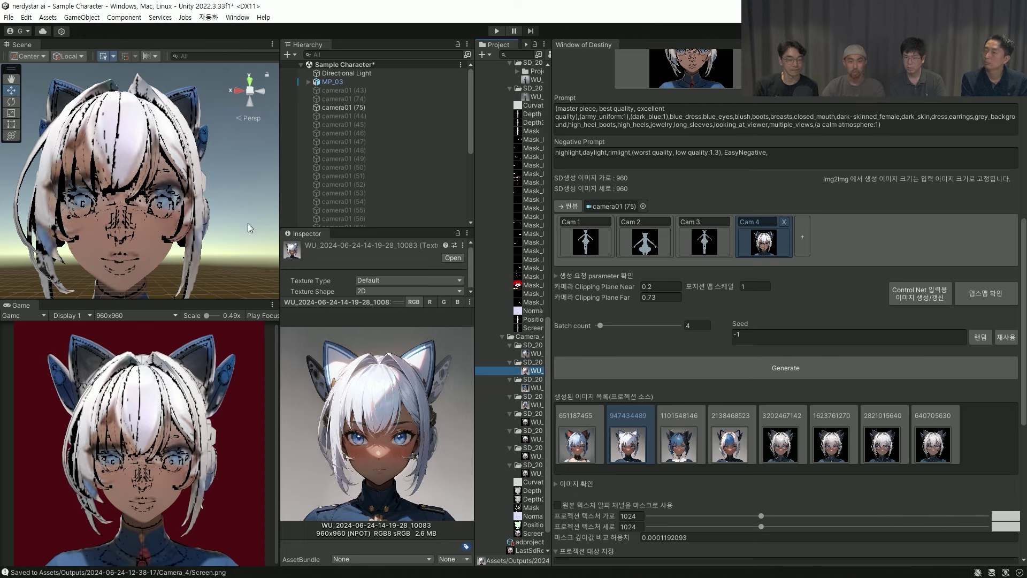
left_click_drag(248, 223, 257, 266, "alt")
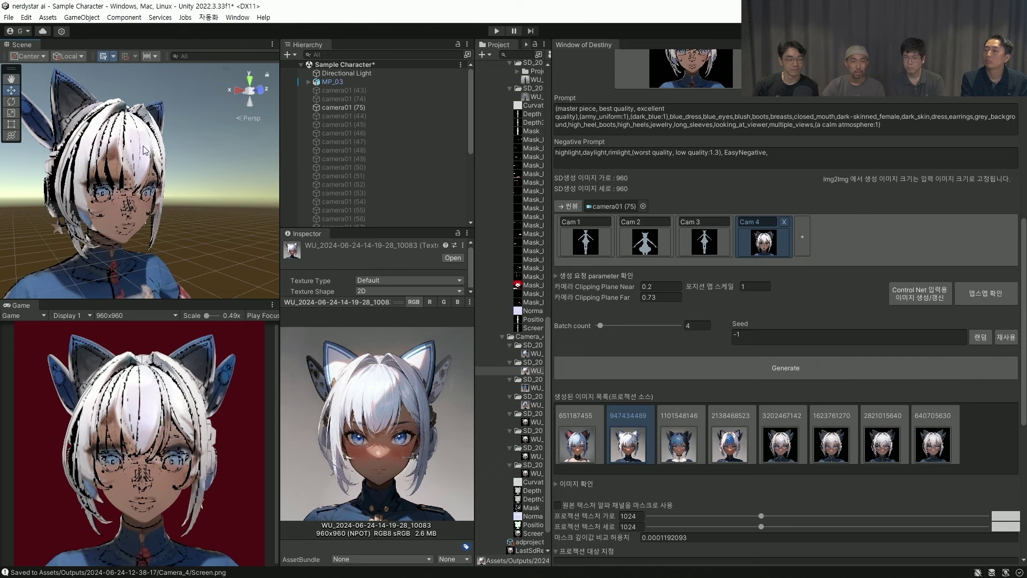
- Assign the Face, Hair_Bang, Body_Headset and Body_Ear_R meshes as the projection targets
left_click(128, 218)
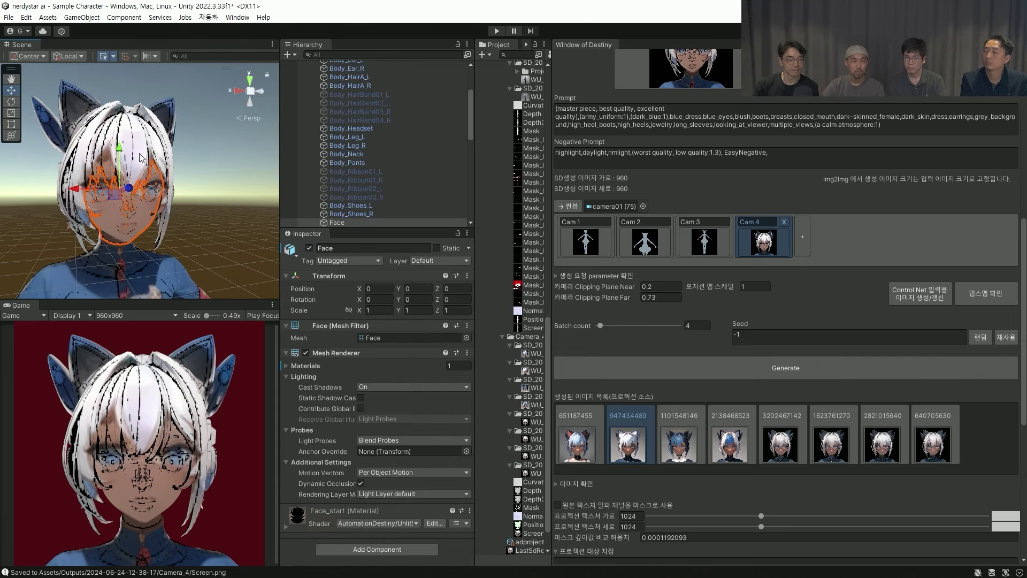
left_click(142, 155, "shift")
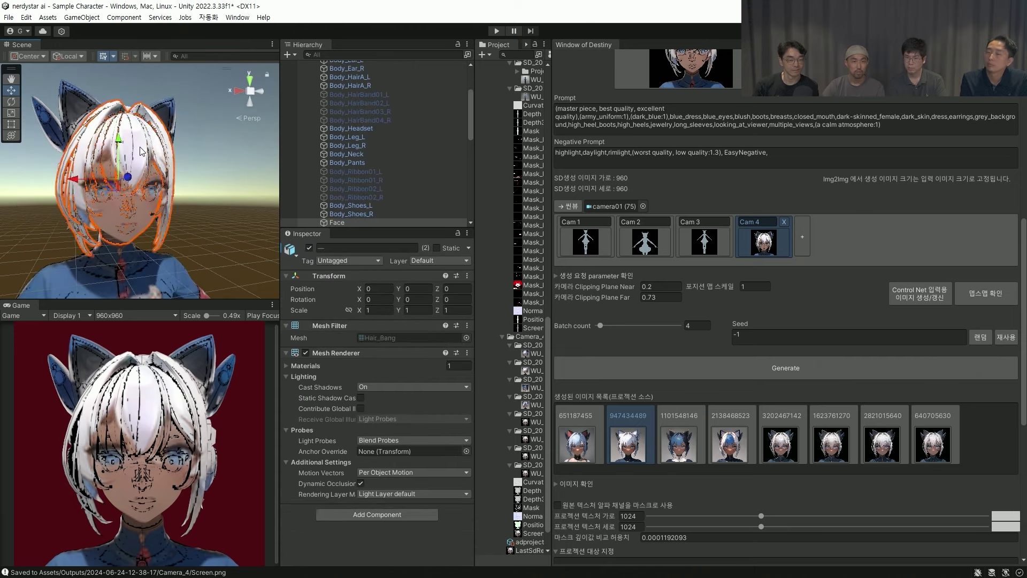
left_click(82, 110, "shift")
left_click(45, 123, "shift")
middle_click_drag(228, 211, 209, 188)
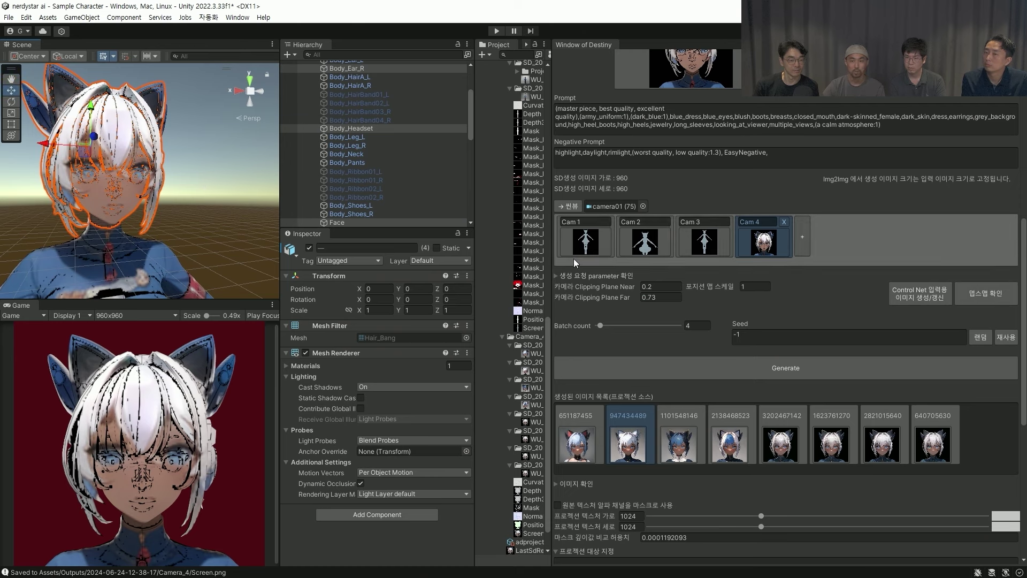
scroll(687, 262, "down", 10)
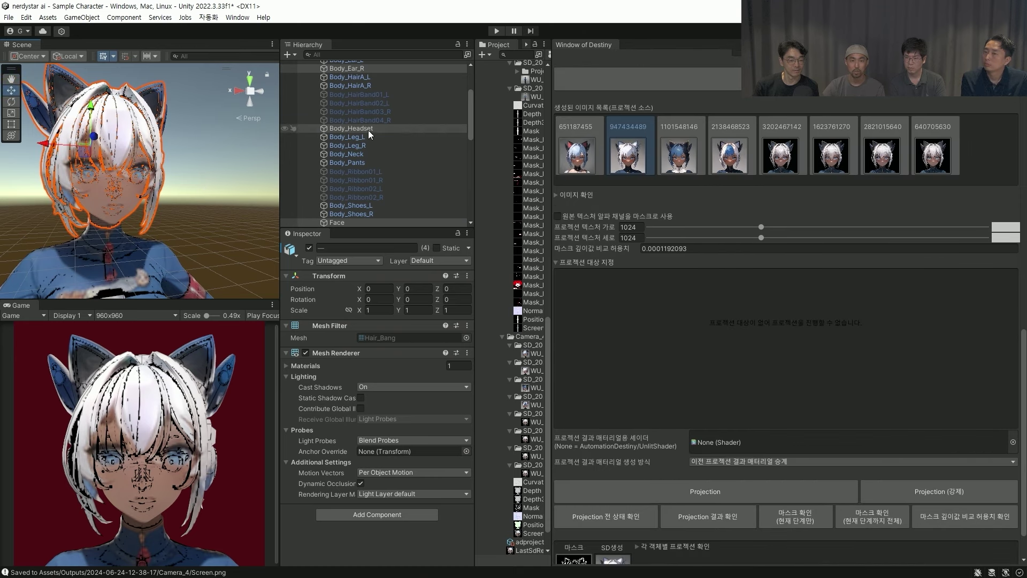
left_click_drag(368, 130, 711, 314)
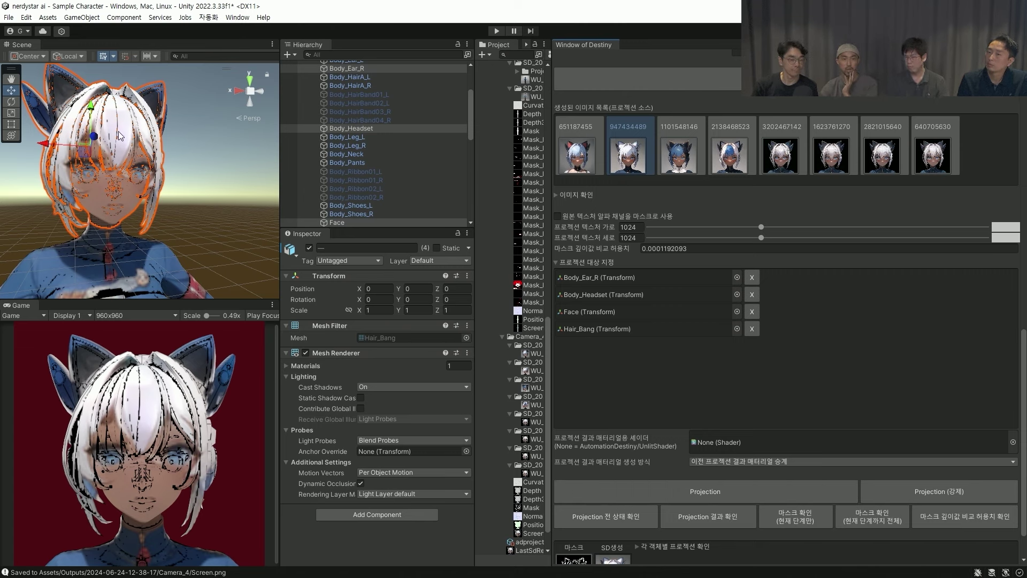
- Run the forced projection on the assigned head parts and display the projection result on the model
left_click(941, 497)
left_click(543, 314)
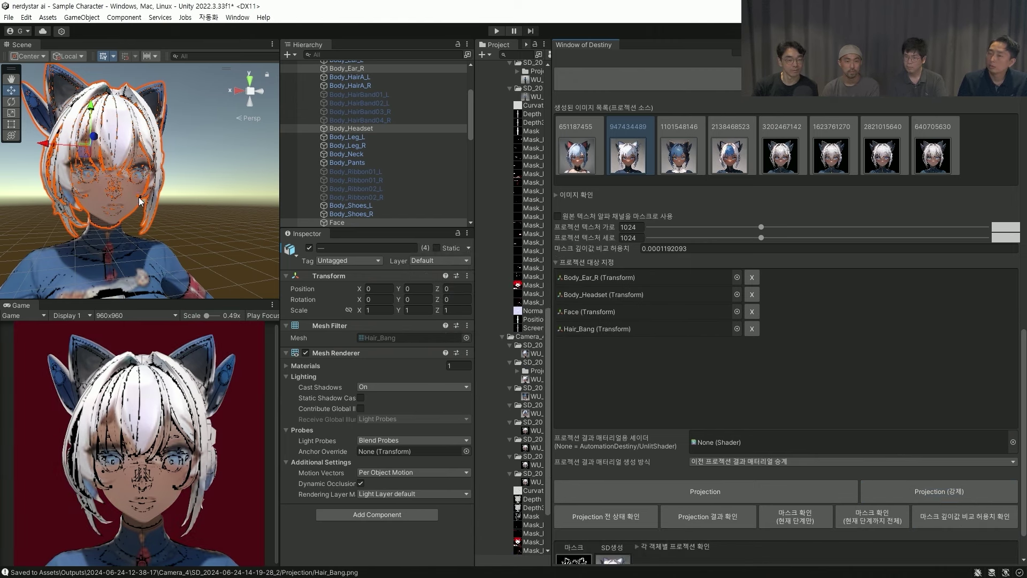
left_click(713, 516)
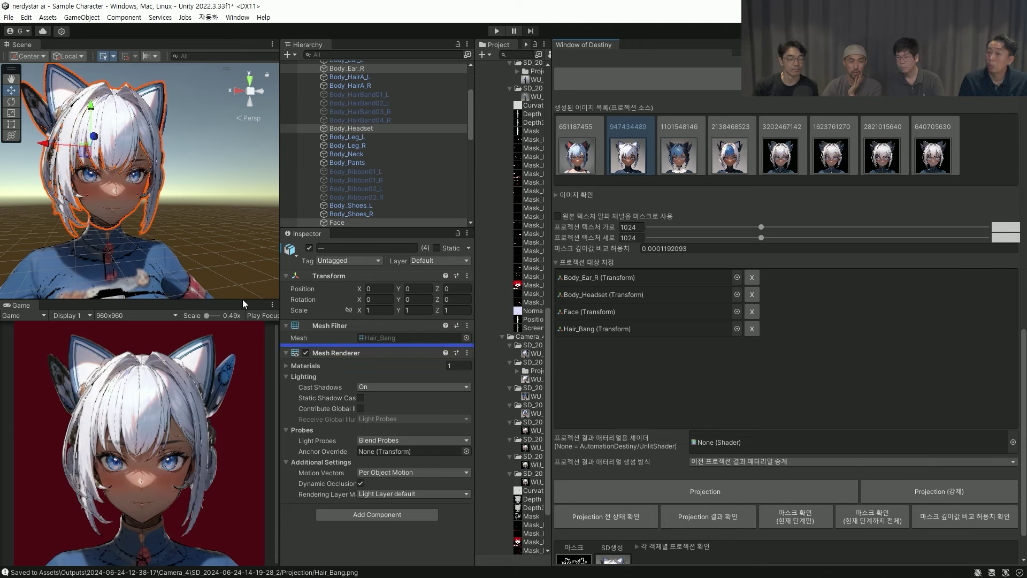
- Examine the projected face and hair up close from the front and from the side
scroll(92, 181, "up", 5)
scroll(96, 181, "up", 2)
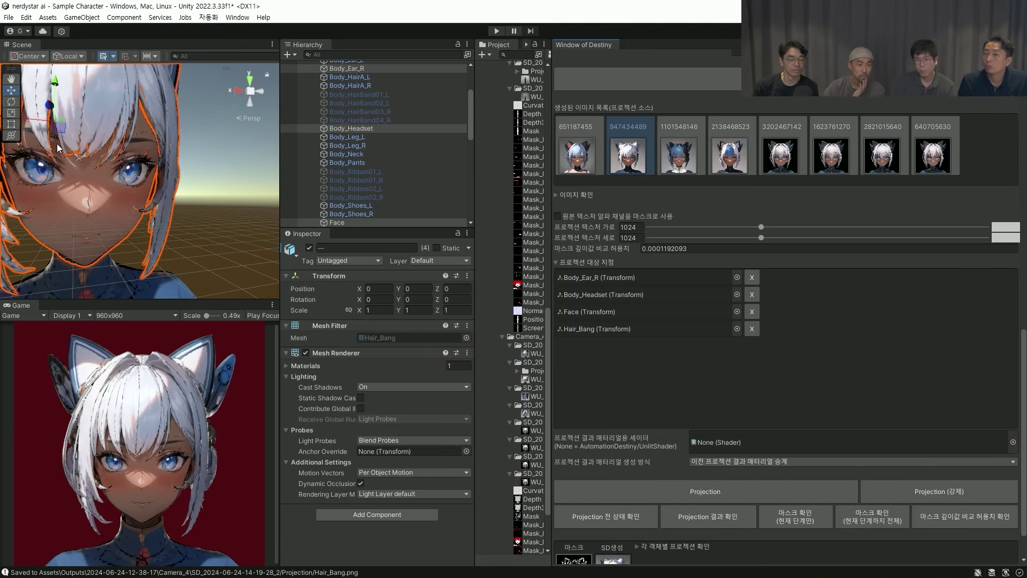
left_click(217, 174)
scroll(82, 195, "down", 5)
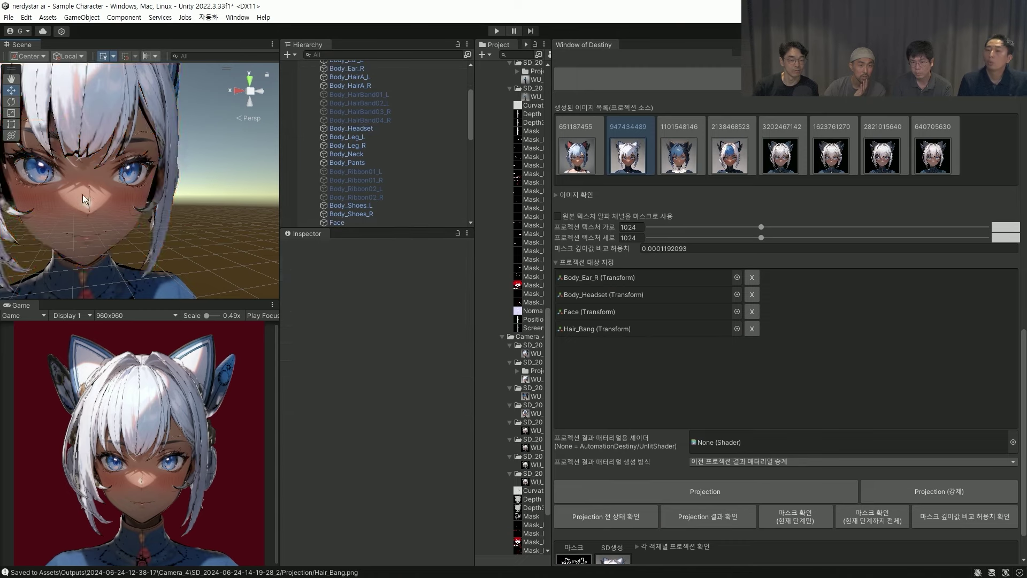
left_click_drag(92, 191, 143, 168, "alt")
scroll(155, 170, "down", 3)
scroll(168, 191, "up", 2)
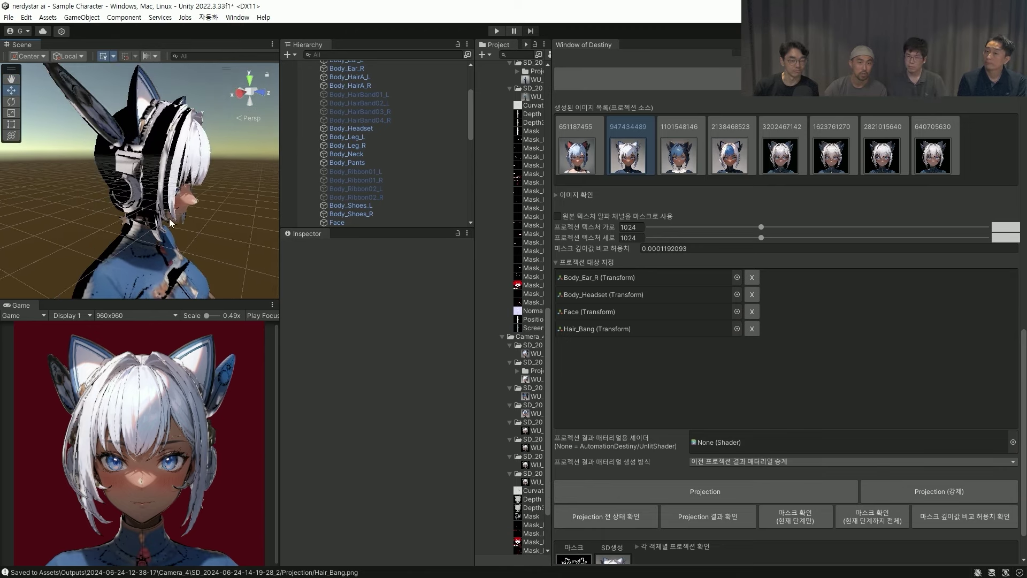
- Deactivate the Body_Headset and Body_Ear_R meshes to expose the side of the head
left_click_drag(214, 207, 66, 184, "alt")
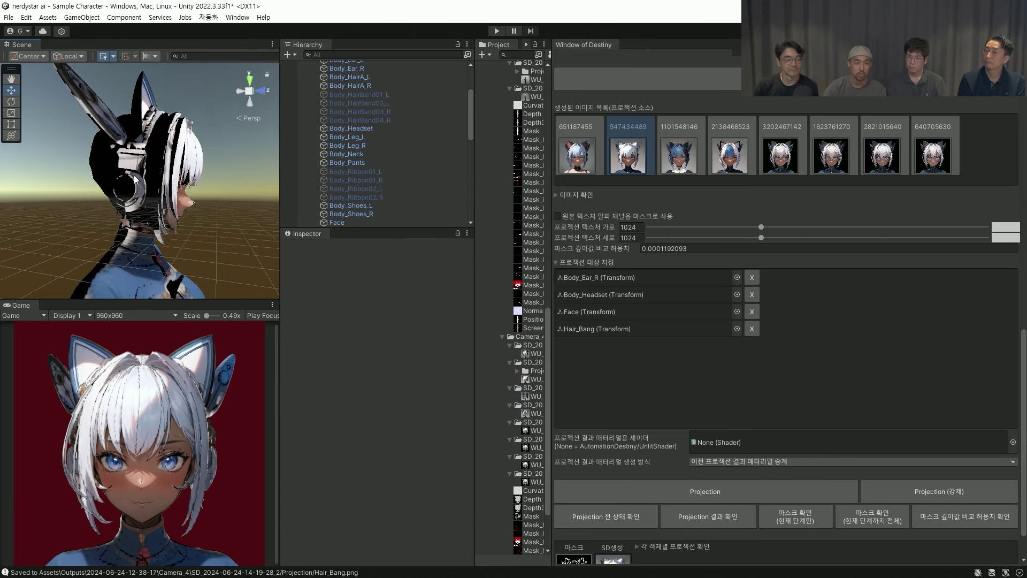
key("w")
left_click(138, 165)
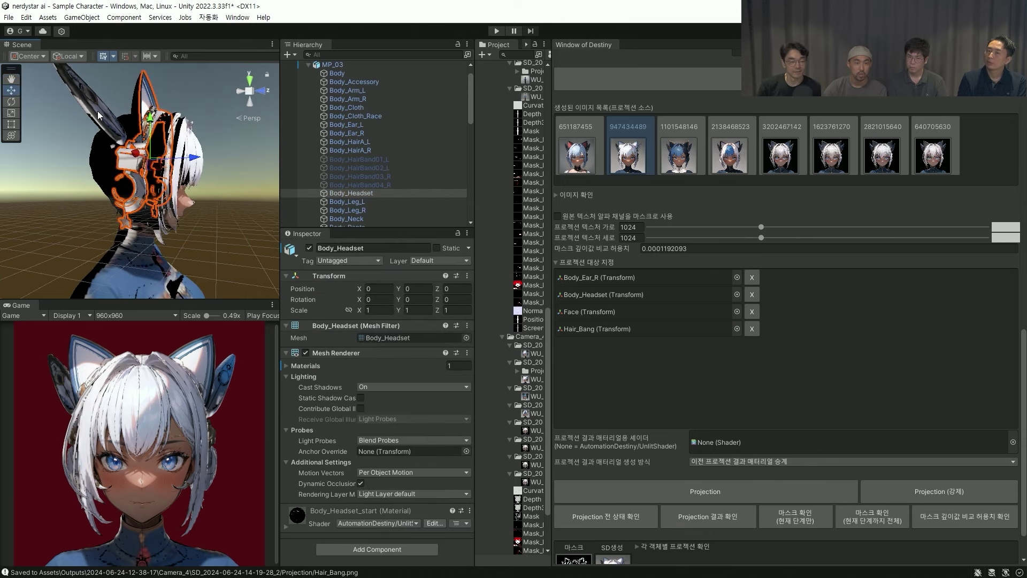
left_click(97, 113, "shift")
key("alt+shift+a")
key("Caps_Lock")
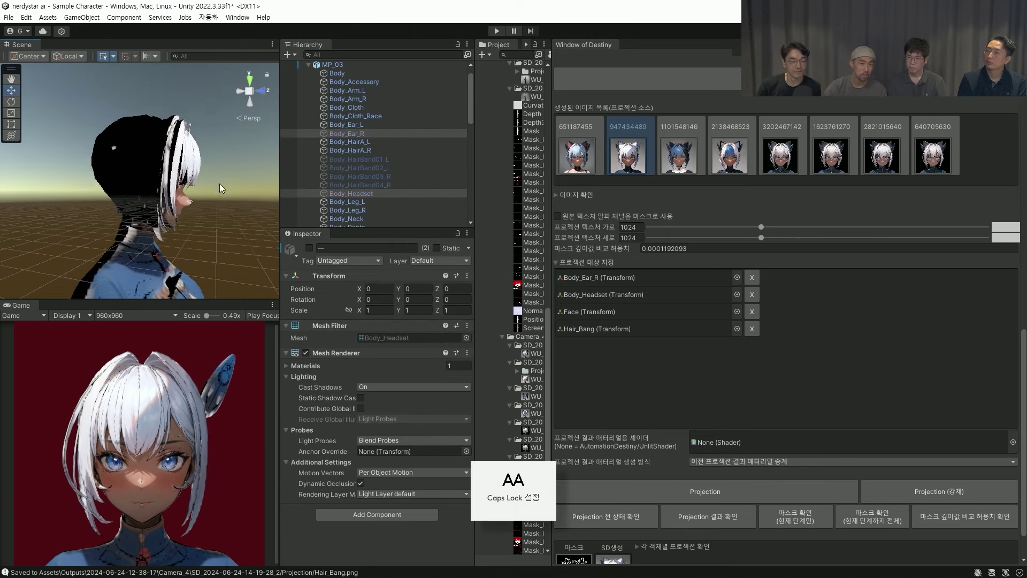
- Examine the uncovered head and hair from the side, from behind and from a front three-quarter angle
middle_click_drag(220, 189, 183, 89)
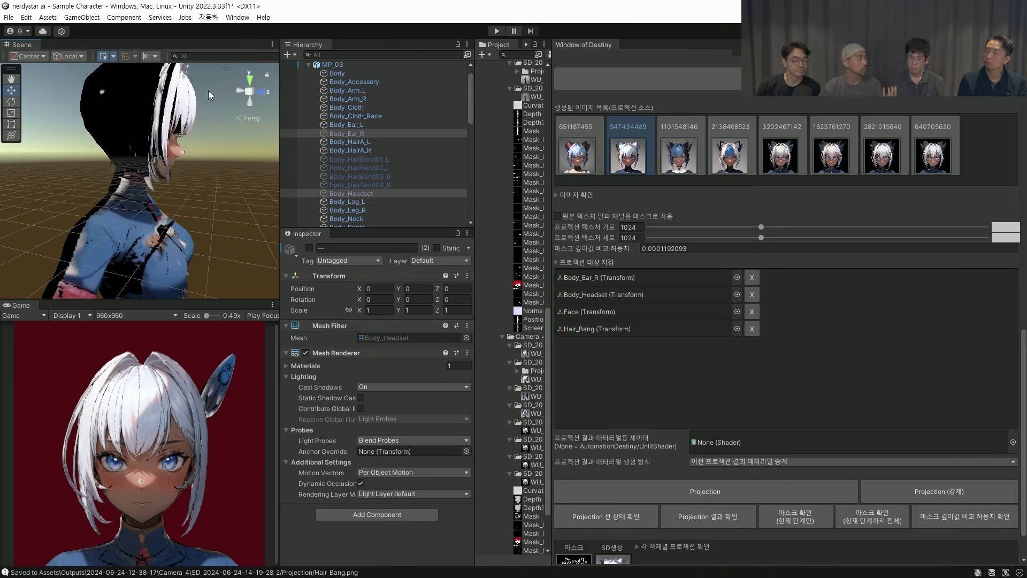
left_click_drag(209, 123, 273, 178, "alt")
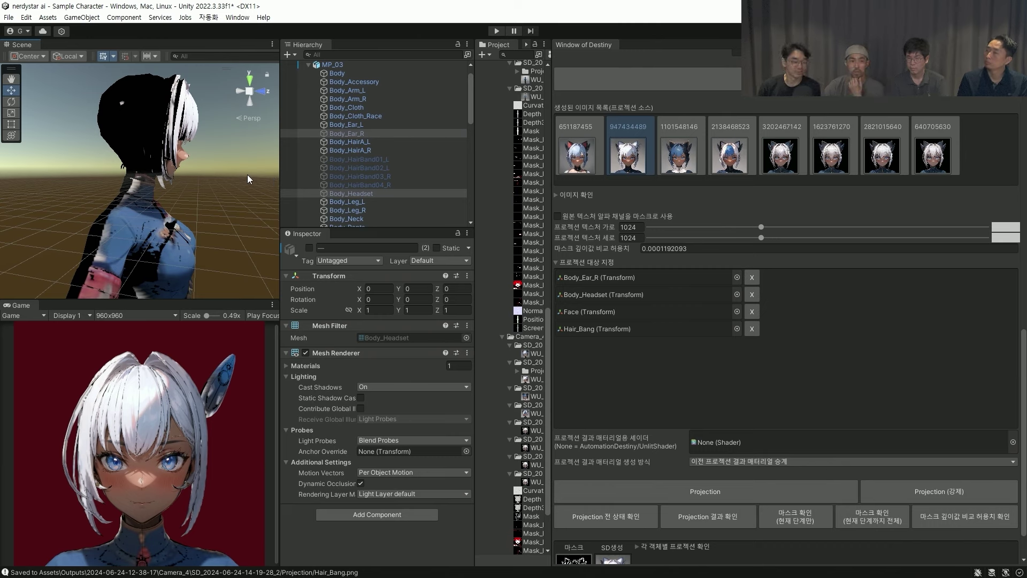
left_click_drag(247, 175, 186, 249, "alt")
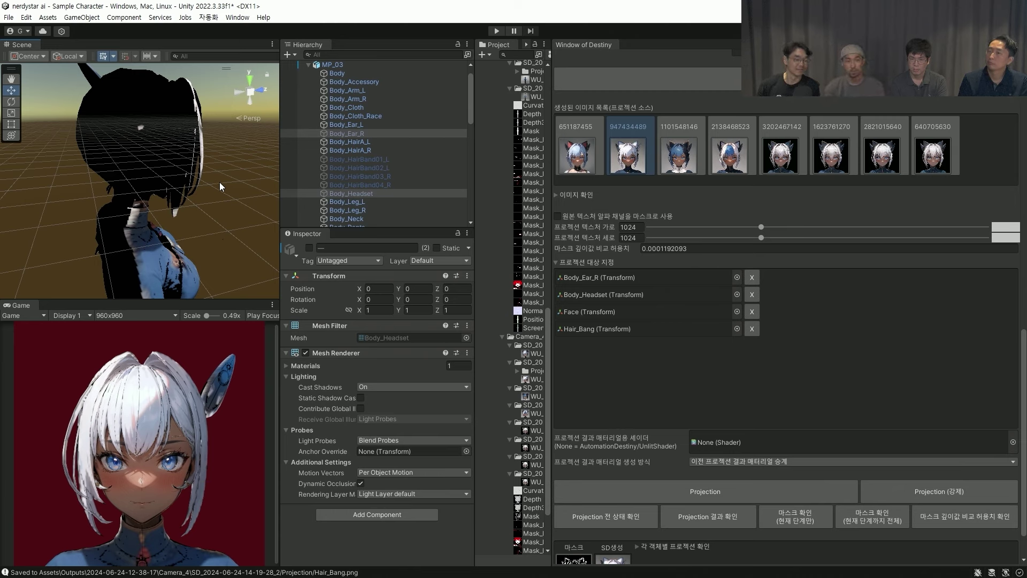
left_click_drag(220, 182, 187, 159, "alt")
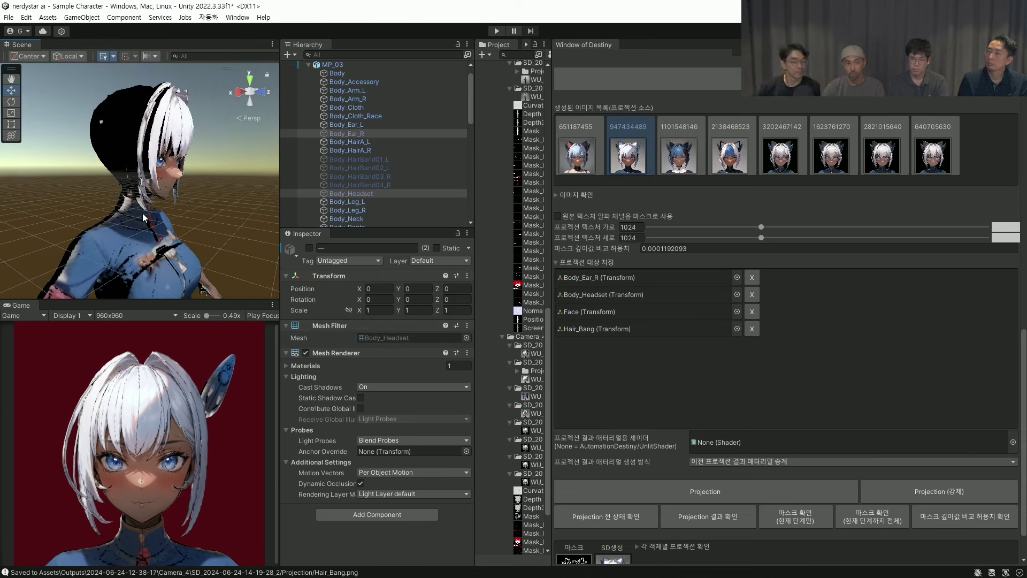
left_click_drag(143, 217, 188, 244, "alt")
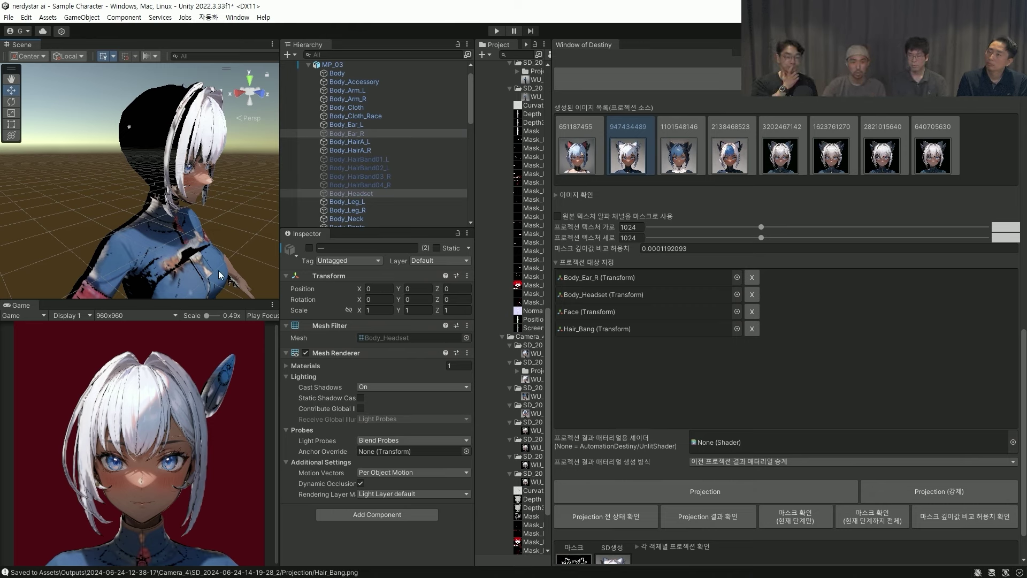
left_click_drag(188, 240, 214, 103, "alt")
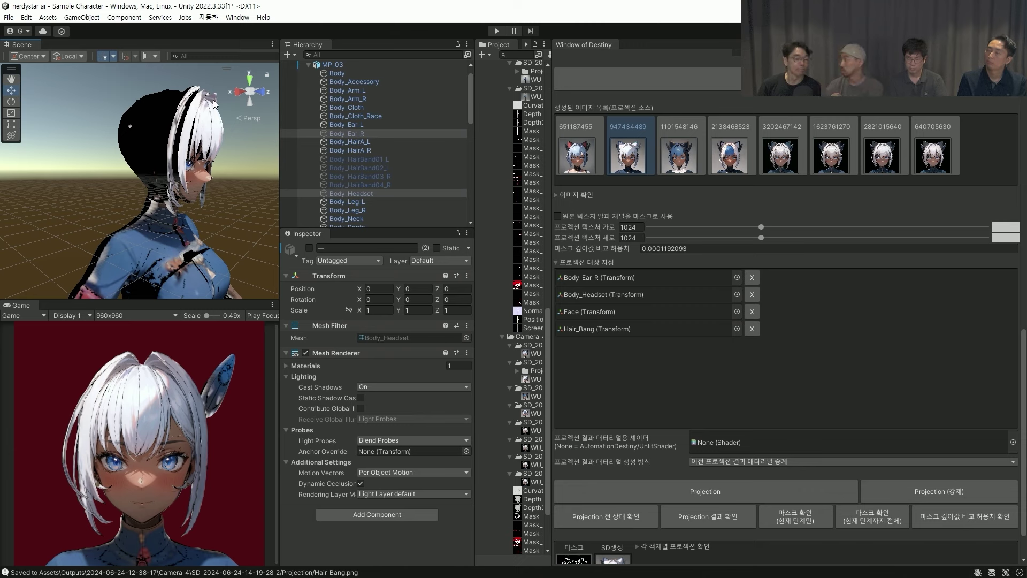
left_click_drag(225, 163, 238, 163, "alt")
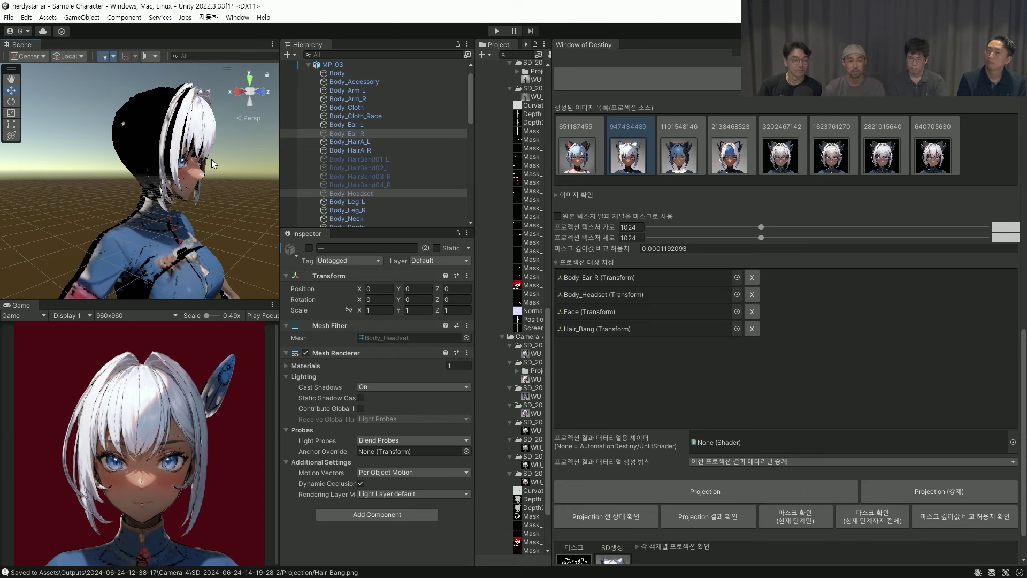
- Duplicate camera01 (75), deactivate the original, and align camera01 (76) with the current three-quarter scene view
left_click(308, 64)
left_click(364, 90)
key("ctrl+d")
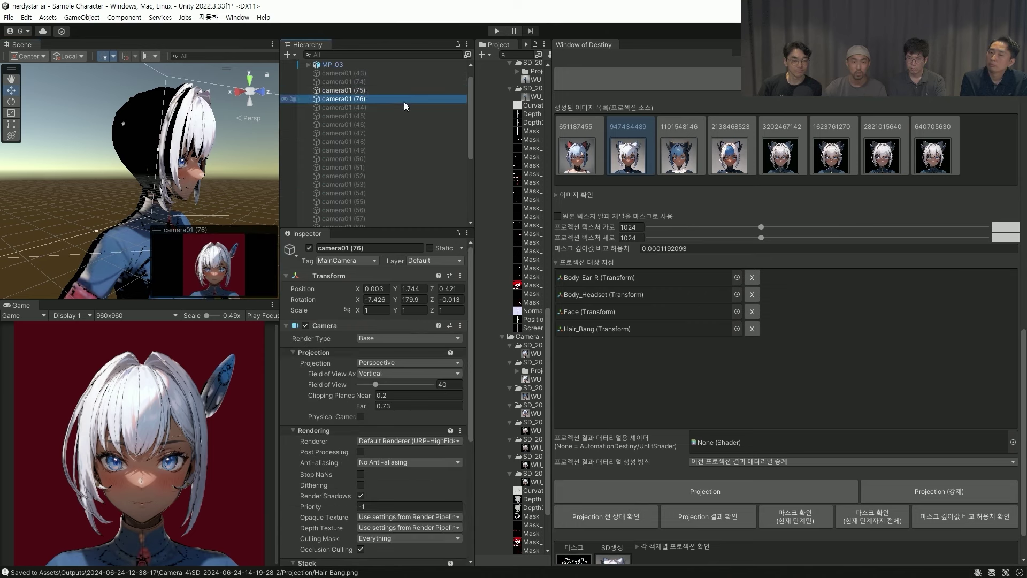
left_click(367, 90)
left_click(367, 98)
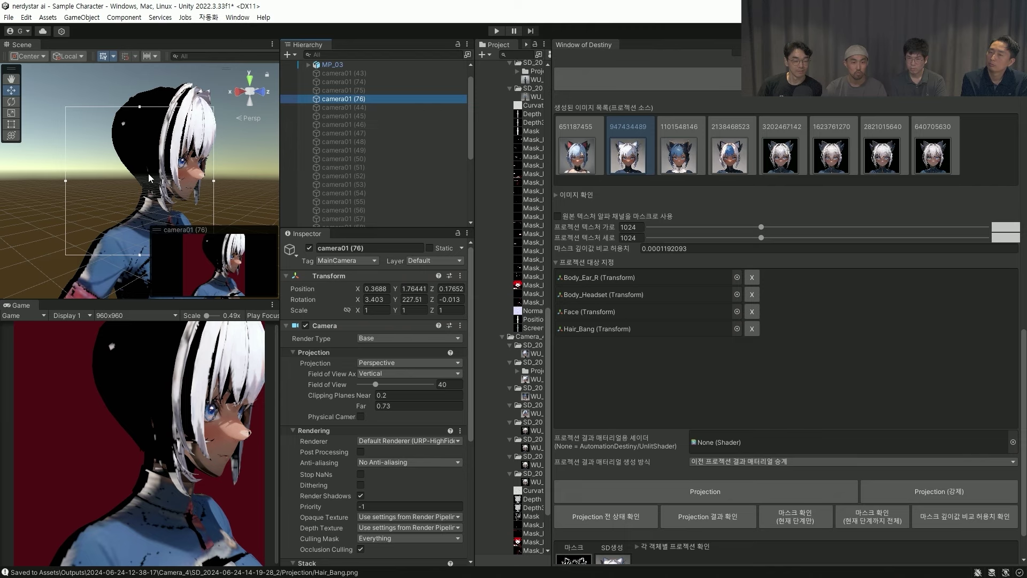
- Move camera01 (76) back to about X 0.47, Y 1.774, Z 0.304 to frame the head and upper body
mouse_move(177, 160)
left_mouse_down("alt")
mouse_move(154, 187)
mouse_move(163, 164)
mouse_move(180, 180)
left_mouse_up("alt")
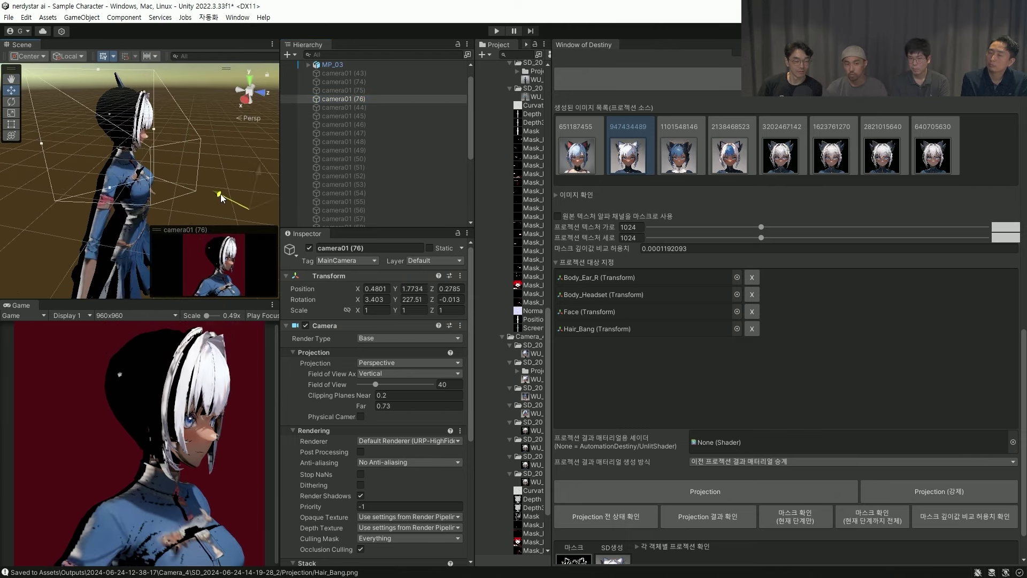
middle_click_drag(167, 156, 129, 158)
left_click_drag(181, 189, 192, 186)
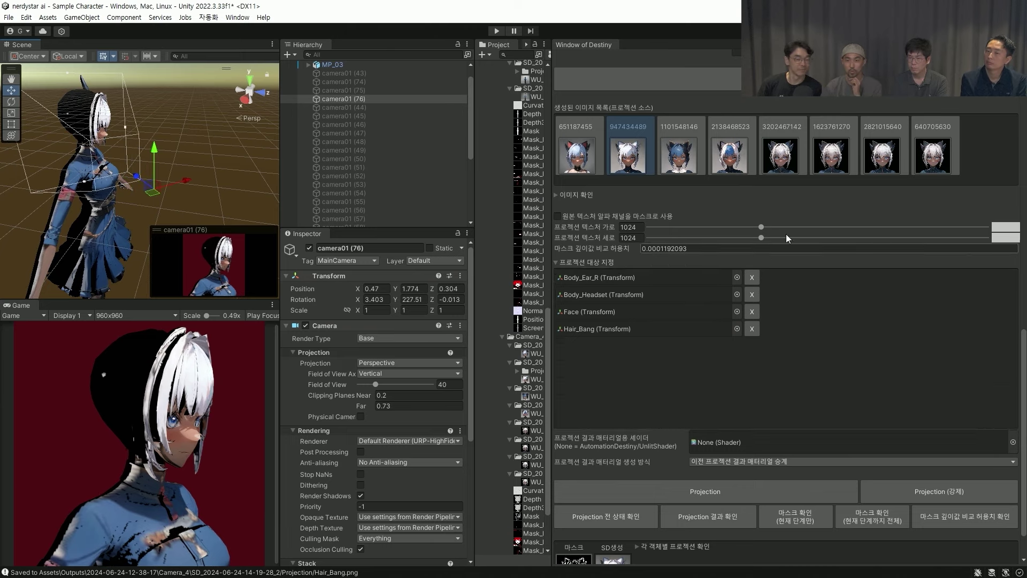
- Assign camera01 (76) to Cam 5 and apply the reference image's prompt and negative prompt
scroll(801, 308, "up", 10)
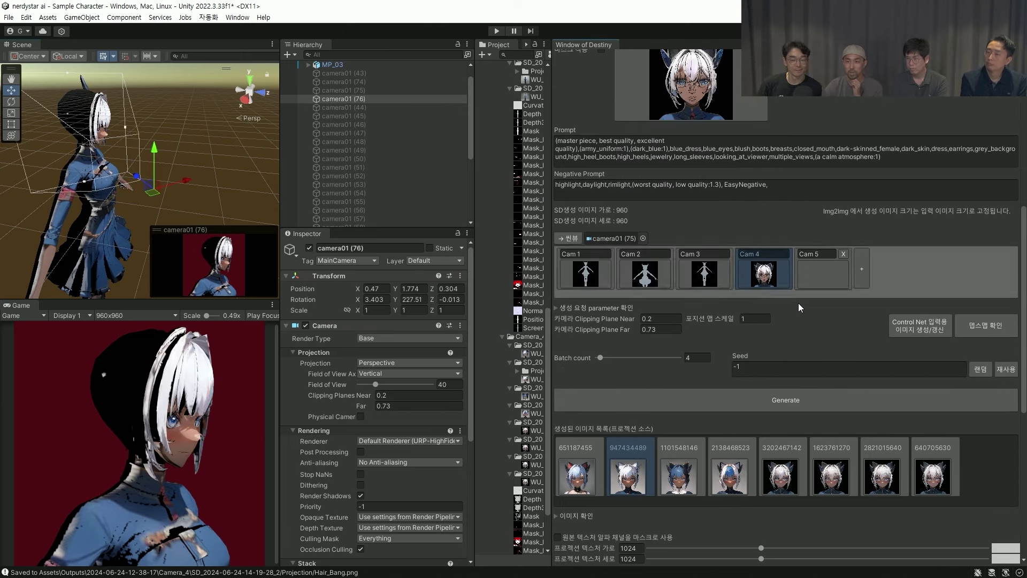
left_click(822, 272)
left_click_drag(348, 103, 615, 185)
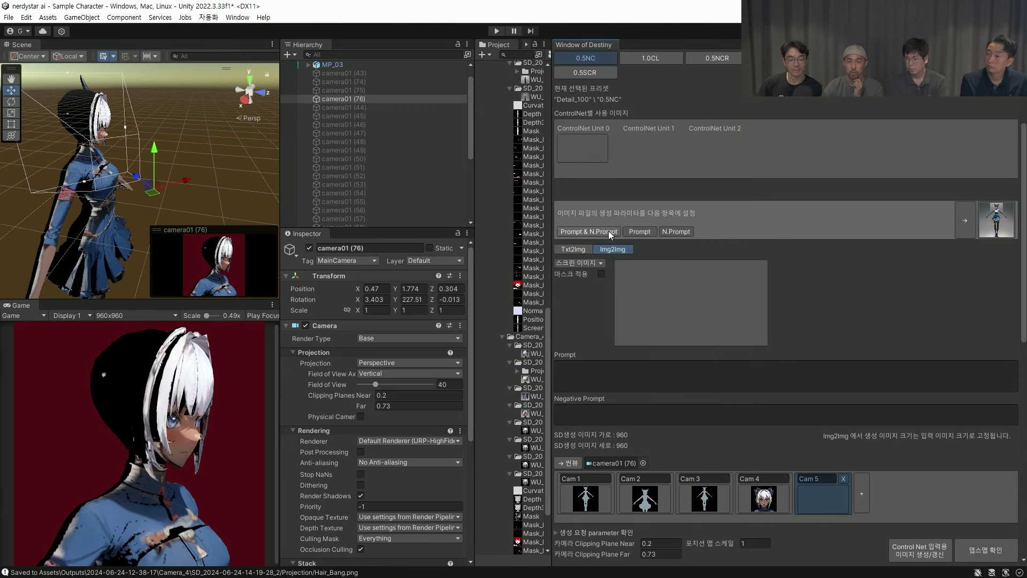
left_click(608, 231)
- Switch the generation preset for Cam 5 to Inpaint_100 with the 0.7CC option
scroll(706, 238, "up", 3)
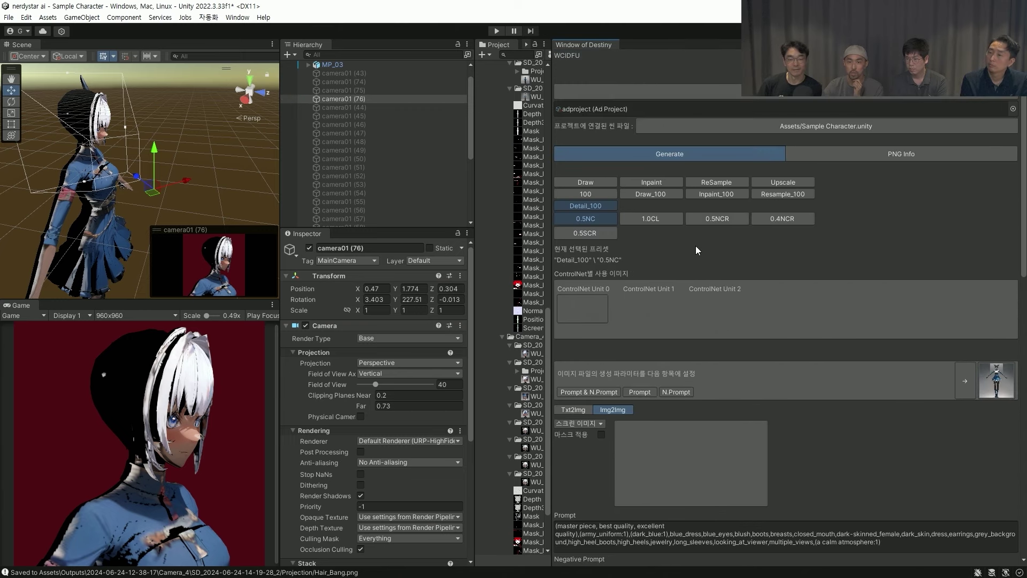
left_click(714, 195)
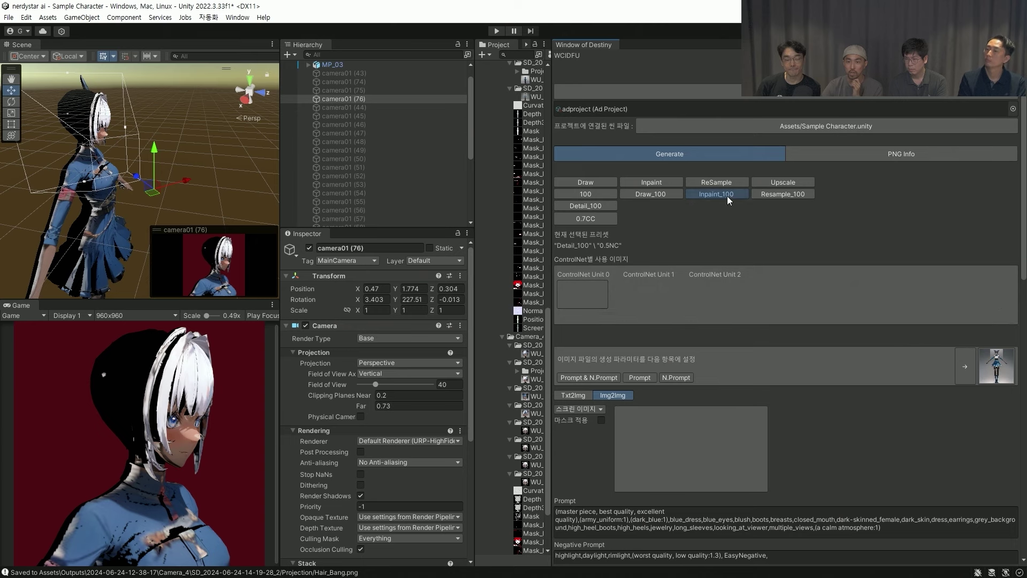
left_click(604, 219)
- Set the batch count to 4 and generate the Cam 5 images
scroll(795, 327, "down", 3)
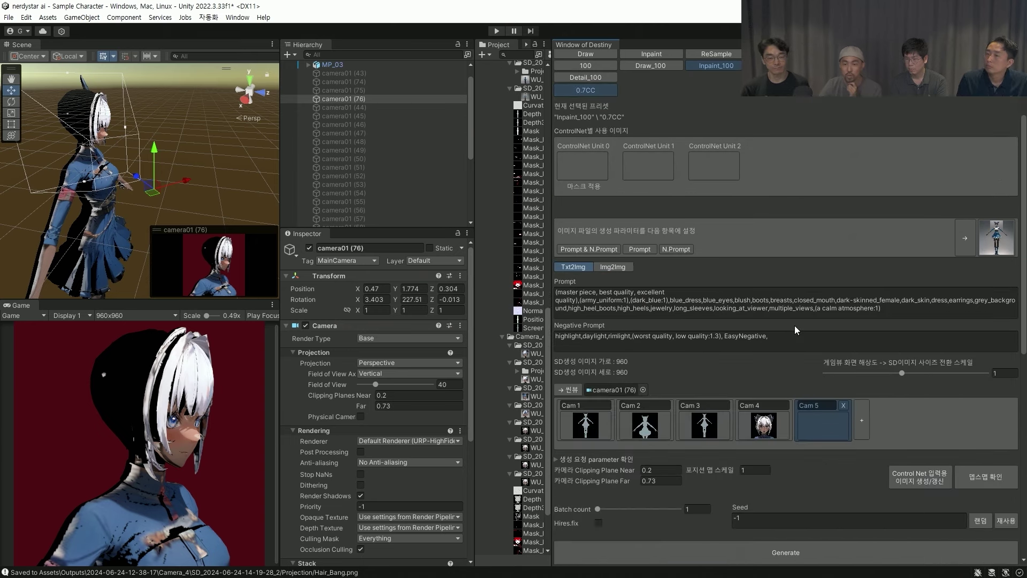
scroll(794, 325, "down", 3)
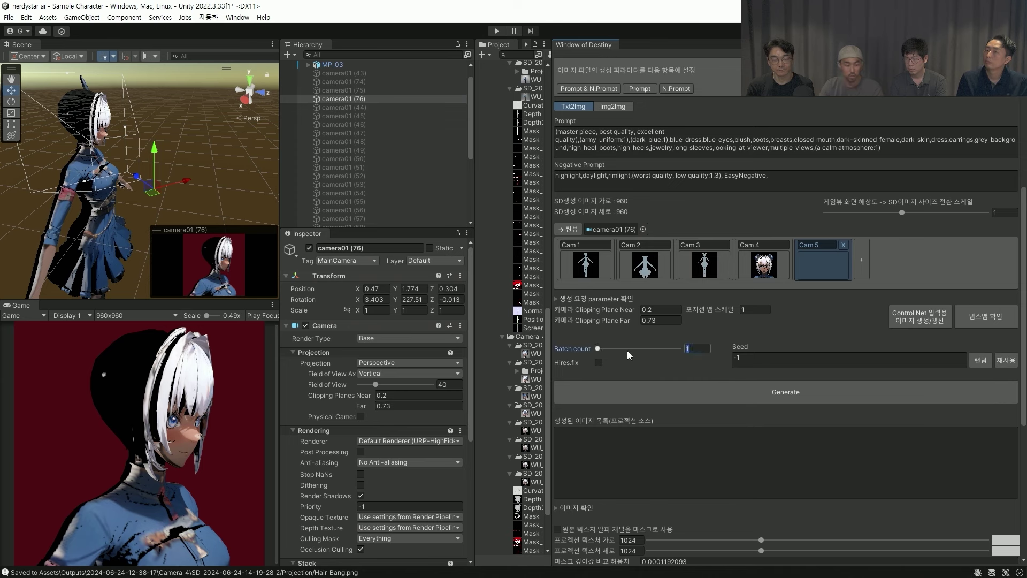
type("4")
left_click(742, 397)
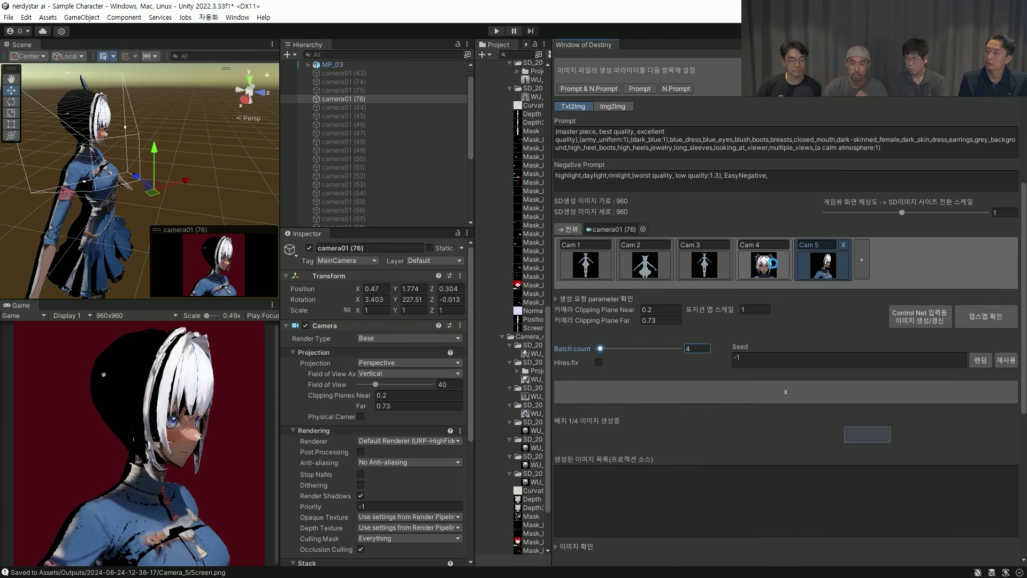
scroll(774, 290, "down", 3)
scroll(774, 290, "down", 4)
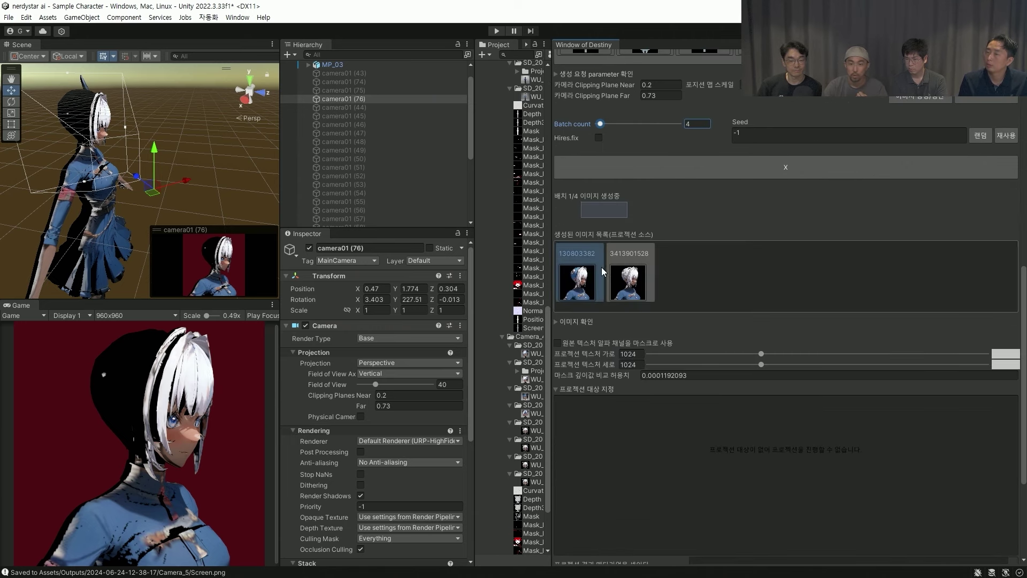
left_click(639, 286)
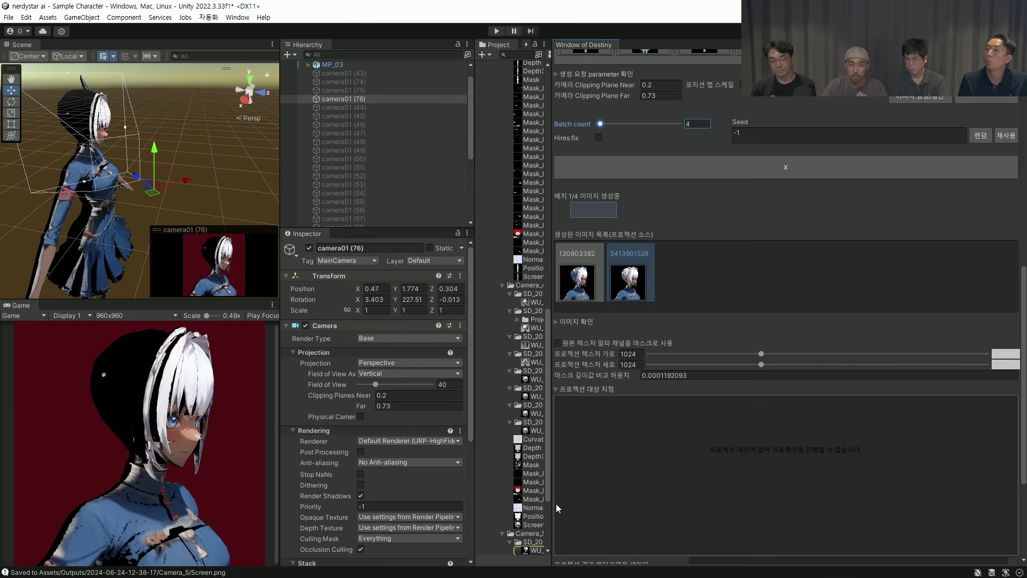
left_click(534, 550)
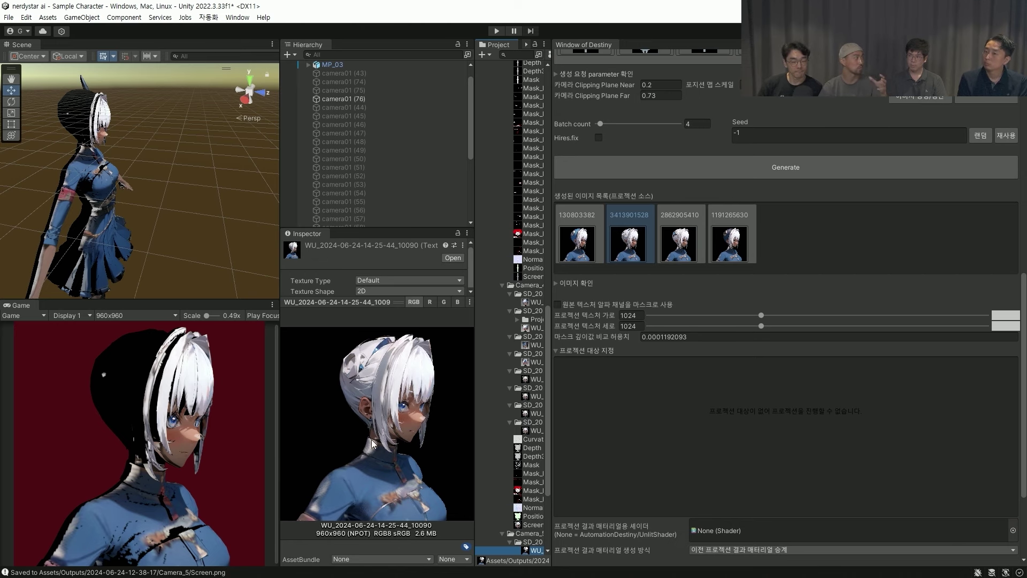
scroll(673, 272, "up", 5)
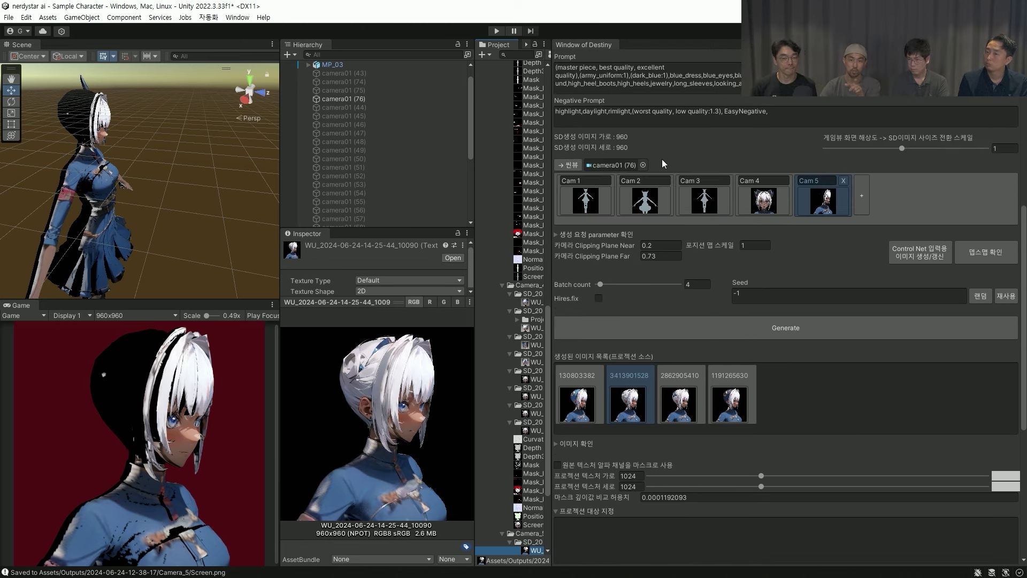
scroll(673, 272, "down", 2)
left_click(679, 338)
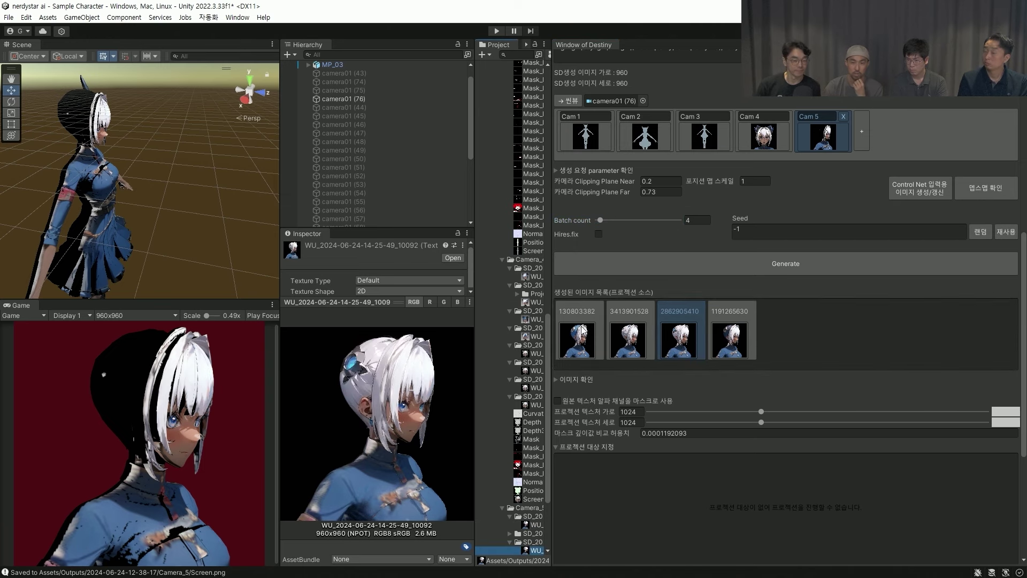
left_click(729, 339)
scroll(711, 412, "down", 3)
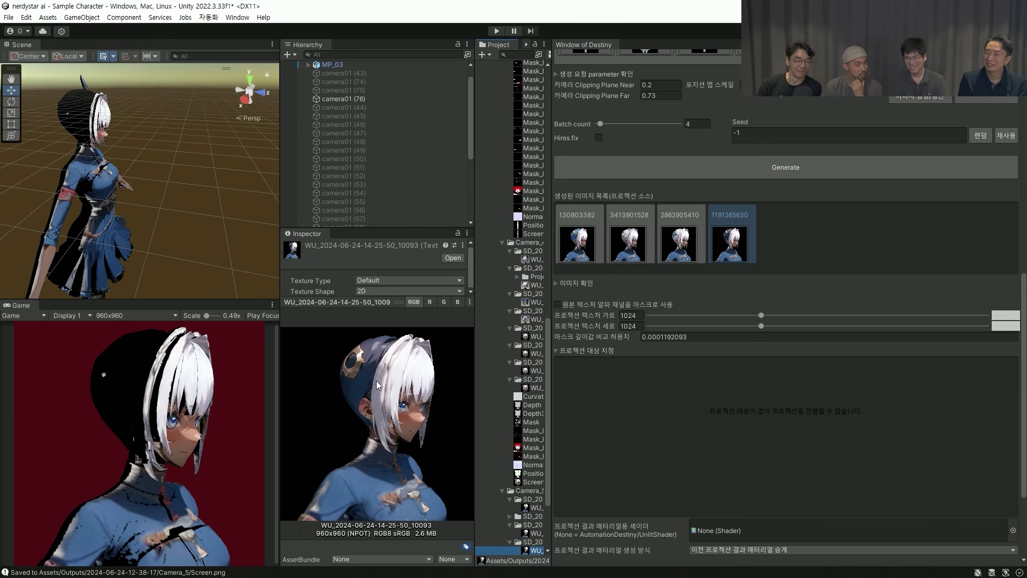
left_click(642, 245)
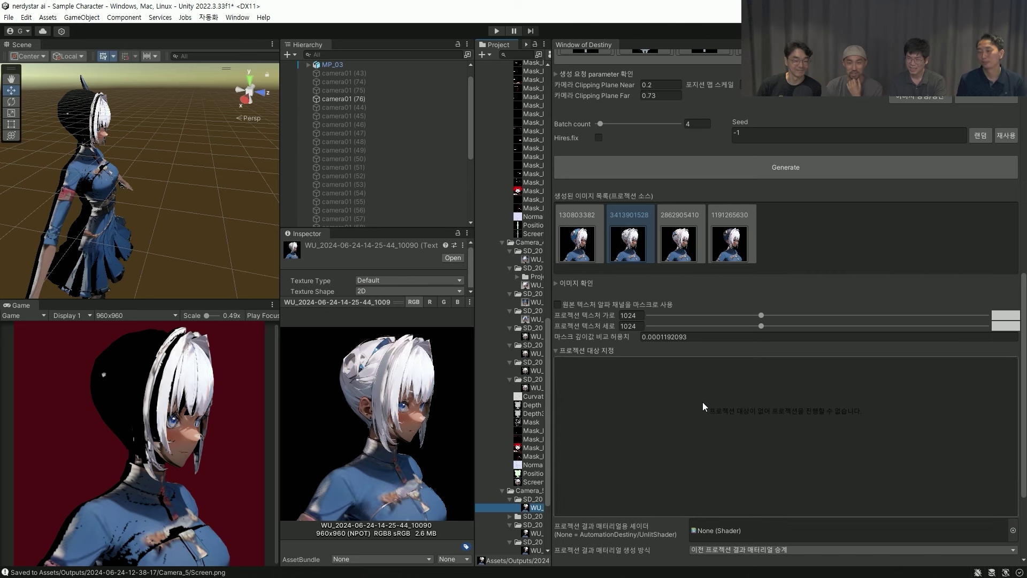
- Assign the Body, Face and Hair_Bang meshes as the projection targets for Cam 5
scroll(703, 403, "down", 4)
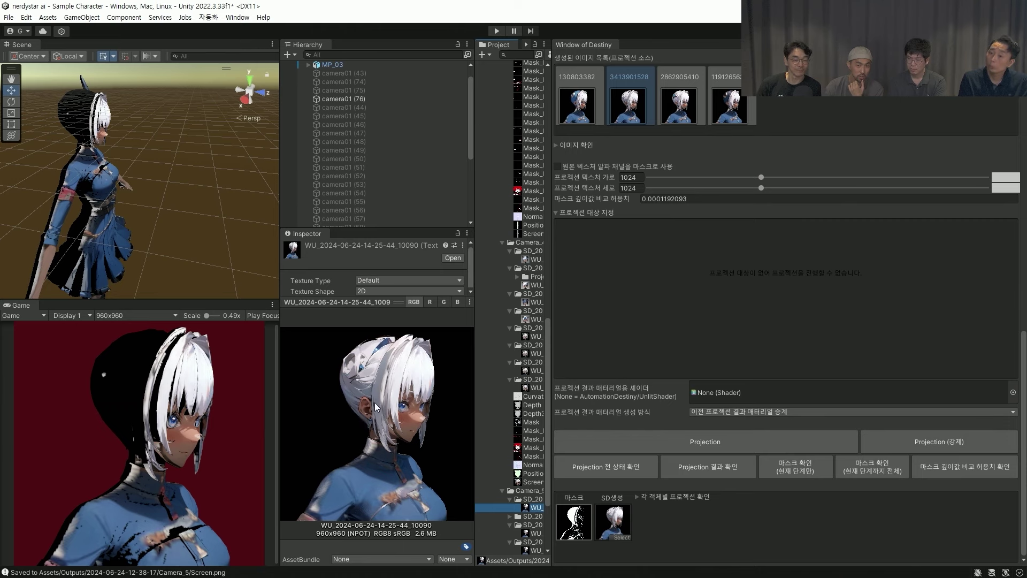
scroll(348, 205, "up", 1)
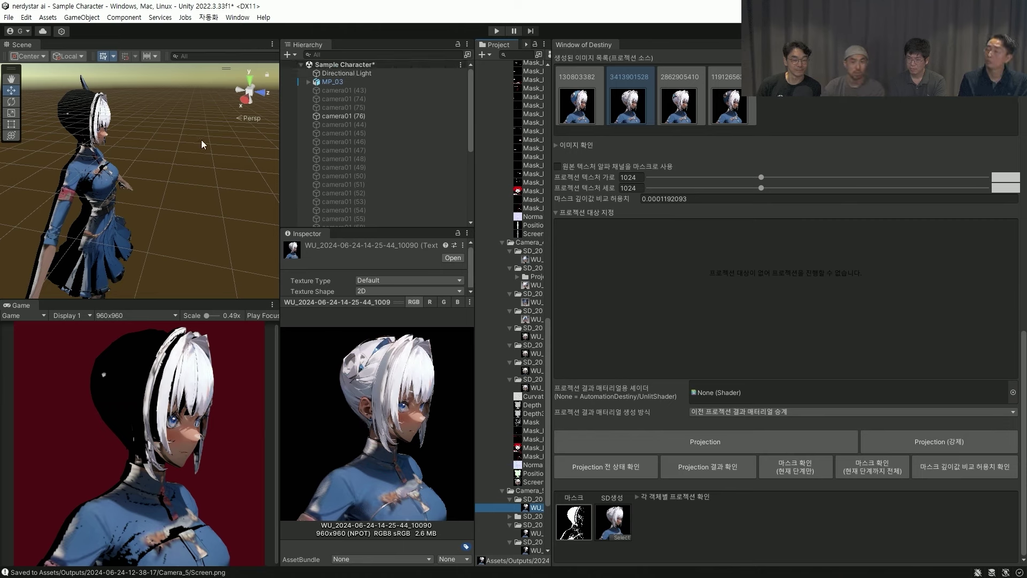
left_click(110, 122)
left_click_drag(110, 121, 172, 164, "alt")
left_click(175, 160, "shift")
left_click(131, 206, "shift")
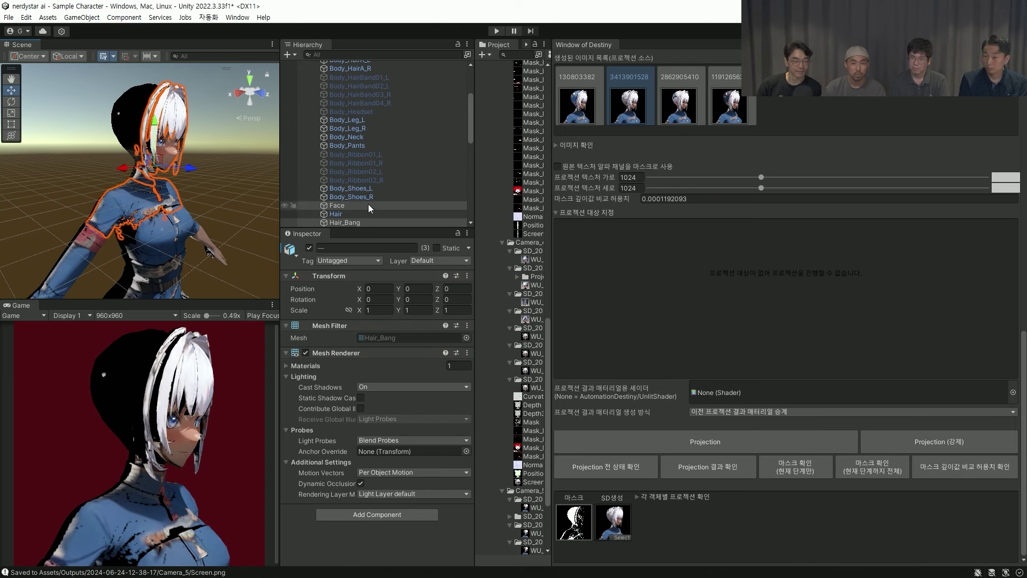
scroll(374, 204, "up", 5)
left_click_drag(342, 91, 698, 276)
- Deactivate the Hair mesh of MP_03
left_click_drag(177, 193, 251, 187, "alt")
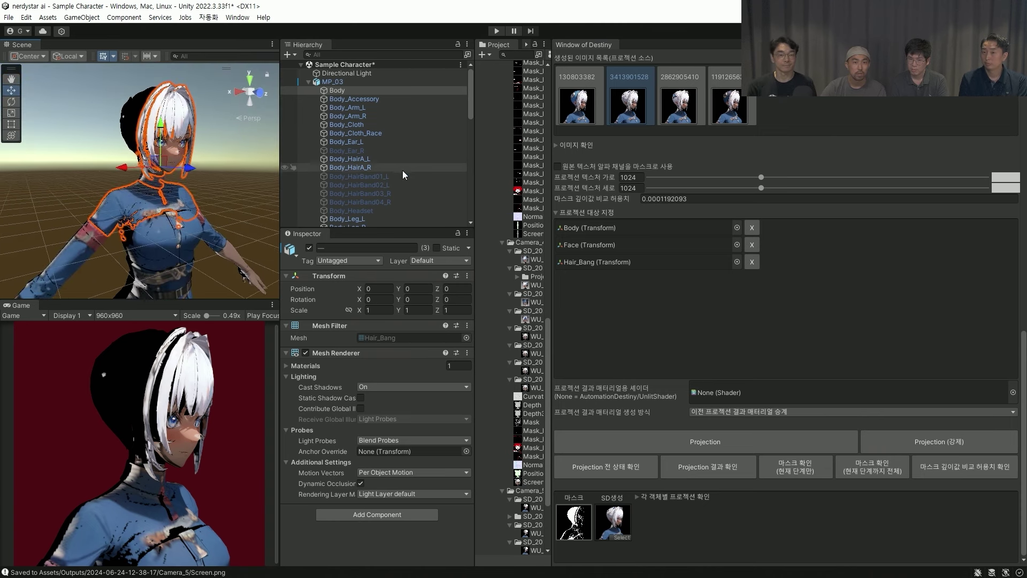
scroll(404, 175, "down", 3)
left_click(137, 118)
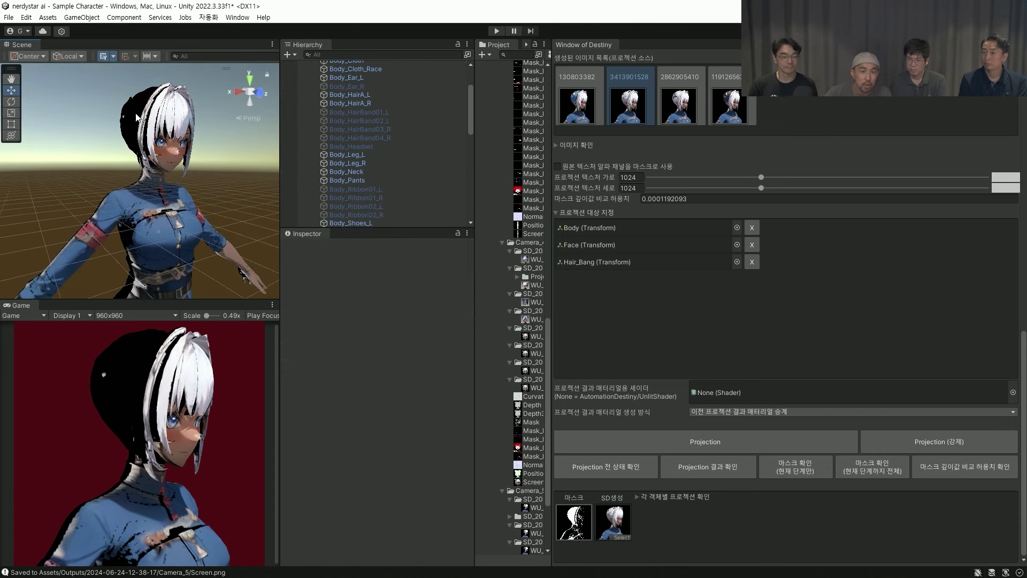
scroll(417, 155, "down", 3)
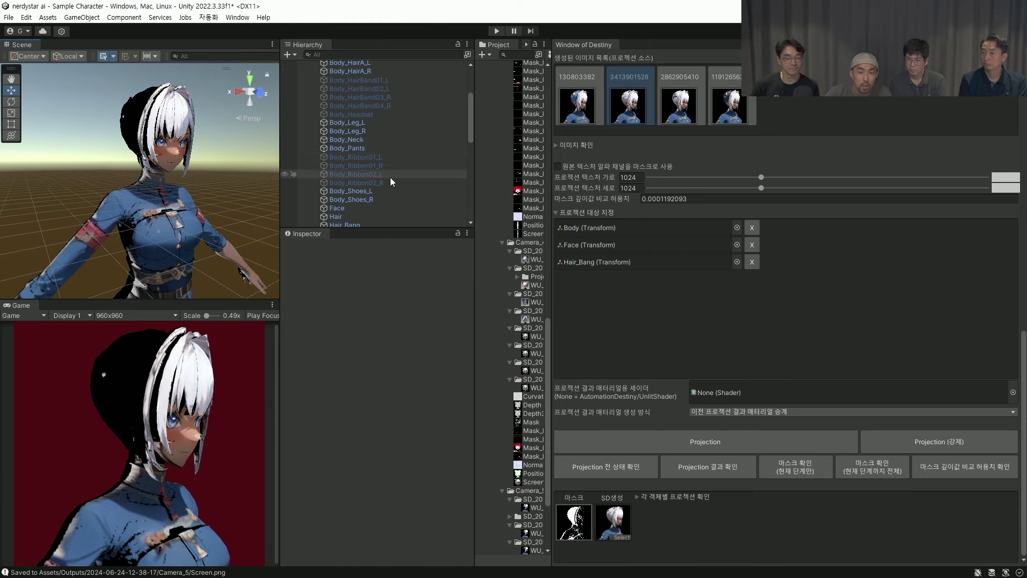
scroll(390, 177, "down", 3)
left_click(360, 153)
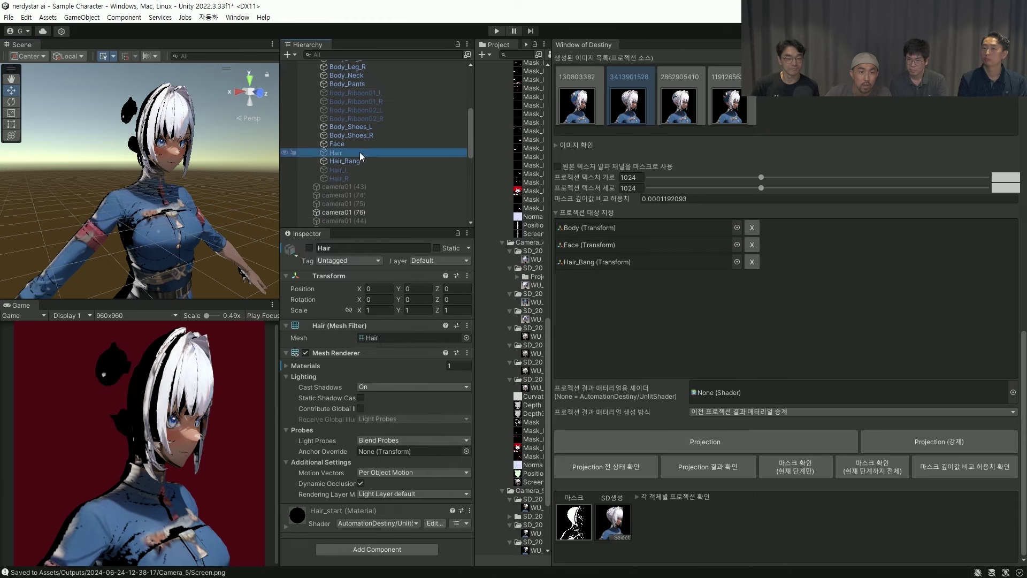
- Add the Hair mesh to the Cam 5 projection targets, then project the chosen image and show the projection result
left_click_drag(360, 152, 589, 300)
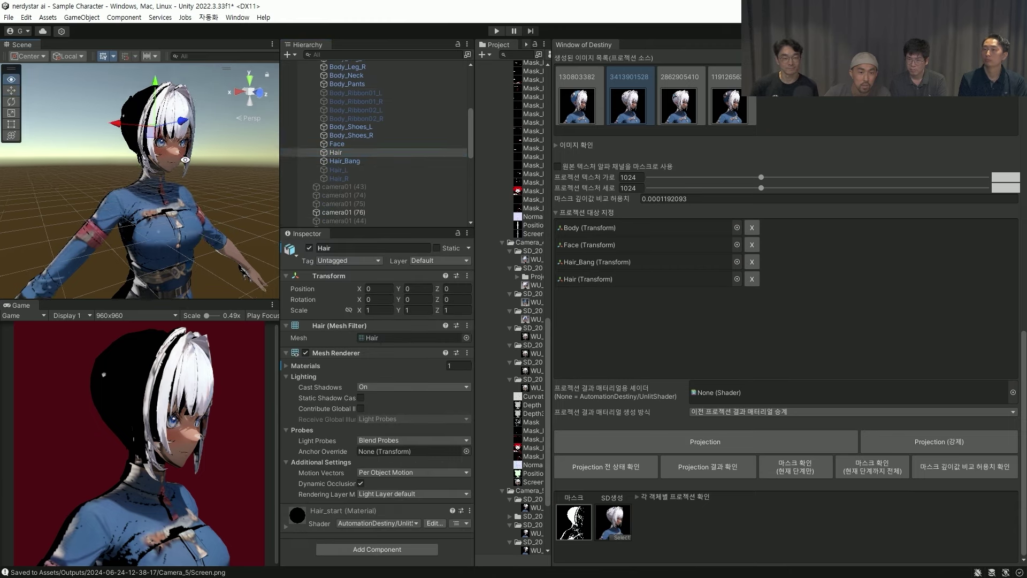
left_click_drag(185, 159, 155, 160, "alt")
left_click(698, 441)
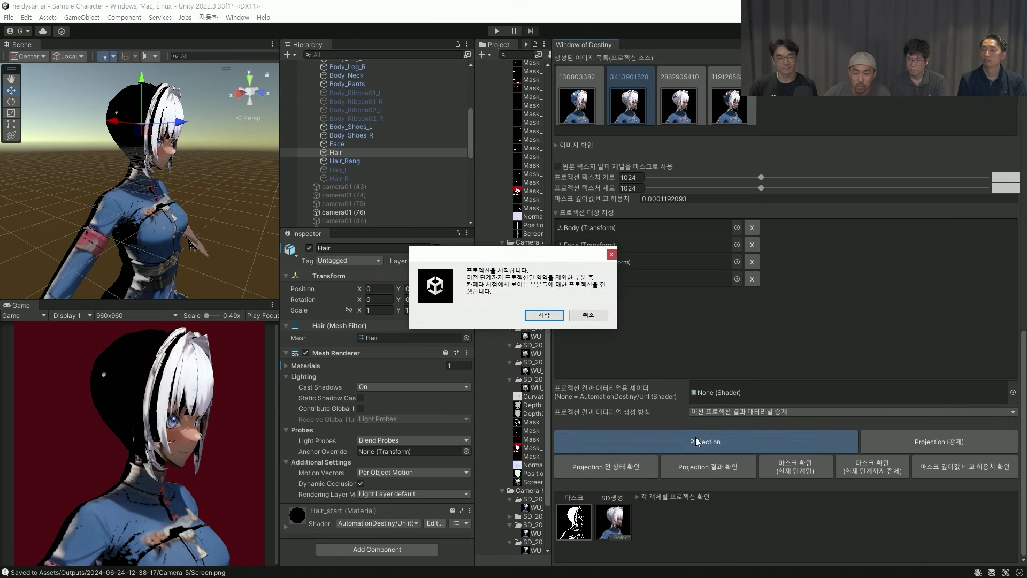
left_click(551, 316)
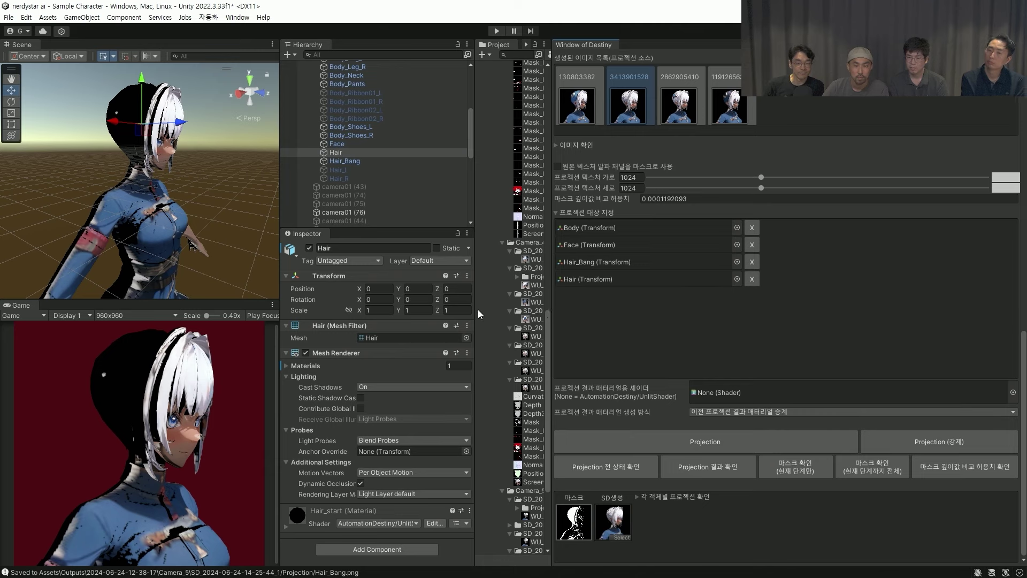
left_click(727, 467)
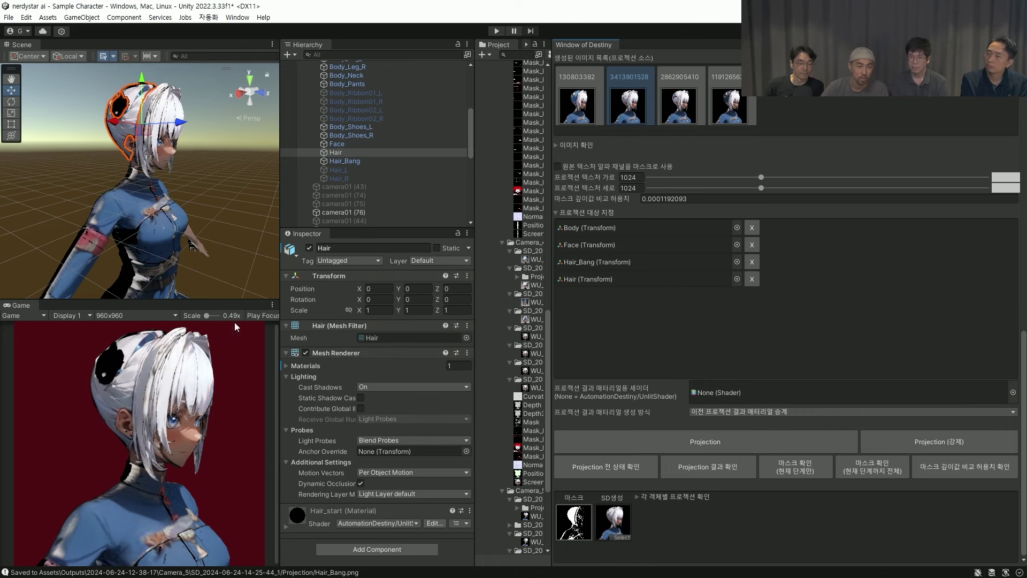
- Examine the projected texture on the character's hair, face, neck and upper body from several sides
left_click(214, 201)
left_click_drag(204, 207, 150, 198, "alt")
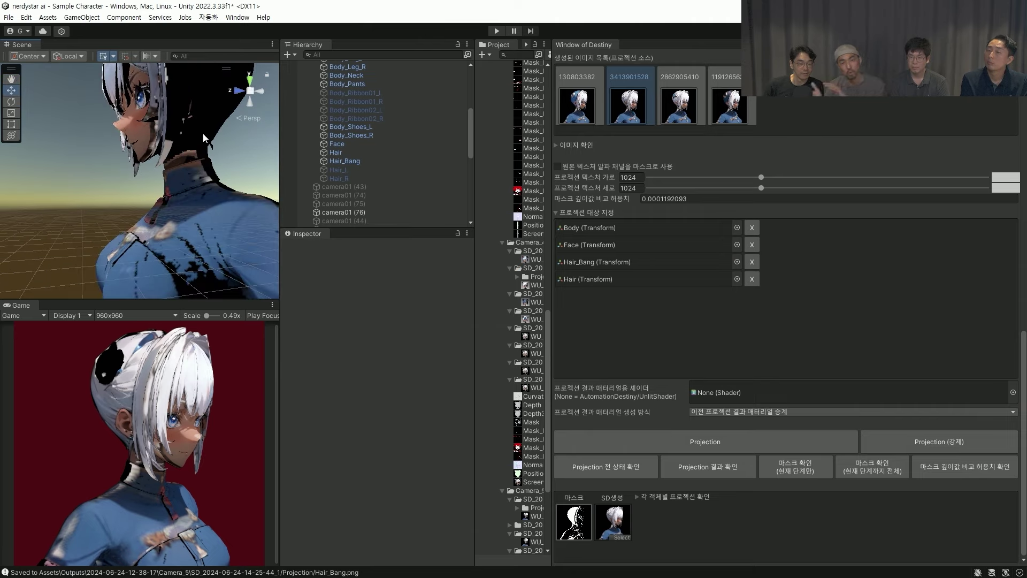
left_click_drag(178, 129, 202, 195, "alt")
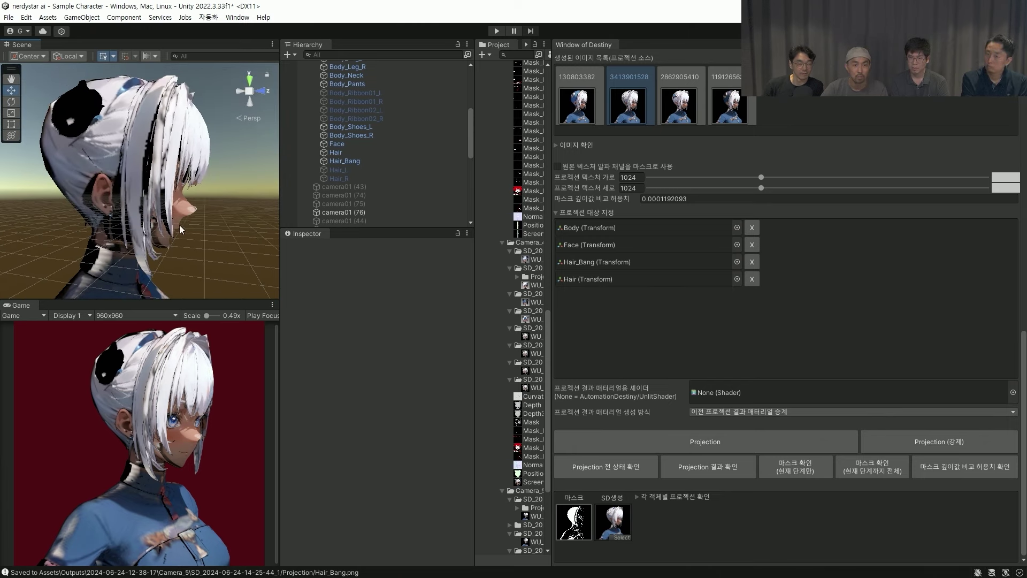
left_click_drag(179, 230, 95, 252, "alt")
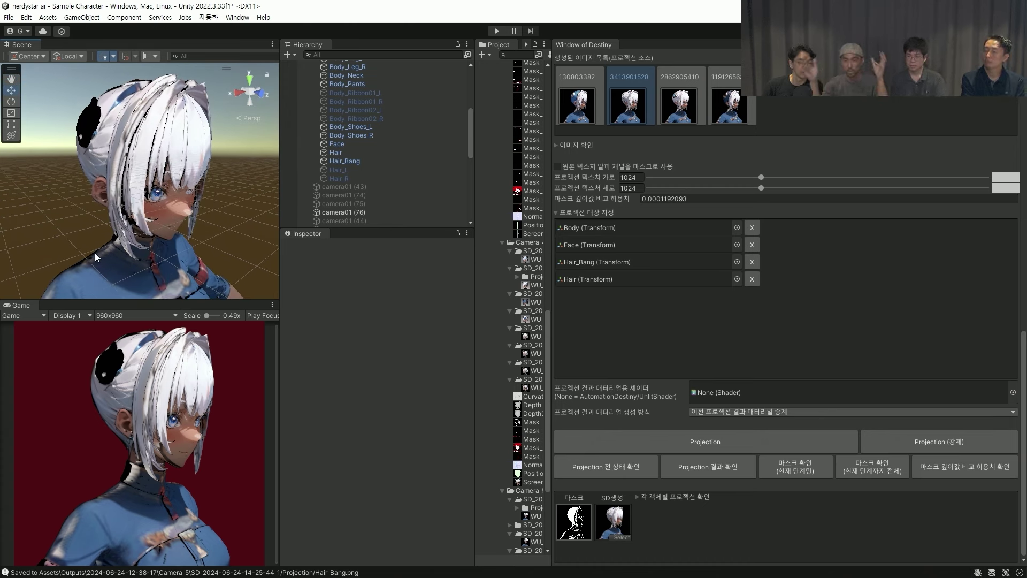
left_click_drag(95, 252, 152, 234, "alt")
scroll(139, 206, "down", 2)
left_click_drag(159, 294, 99, 195, "alt")
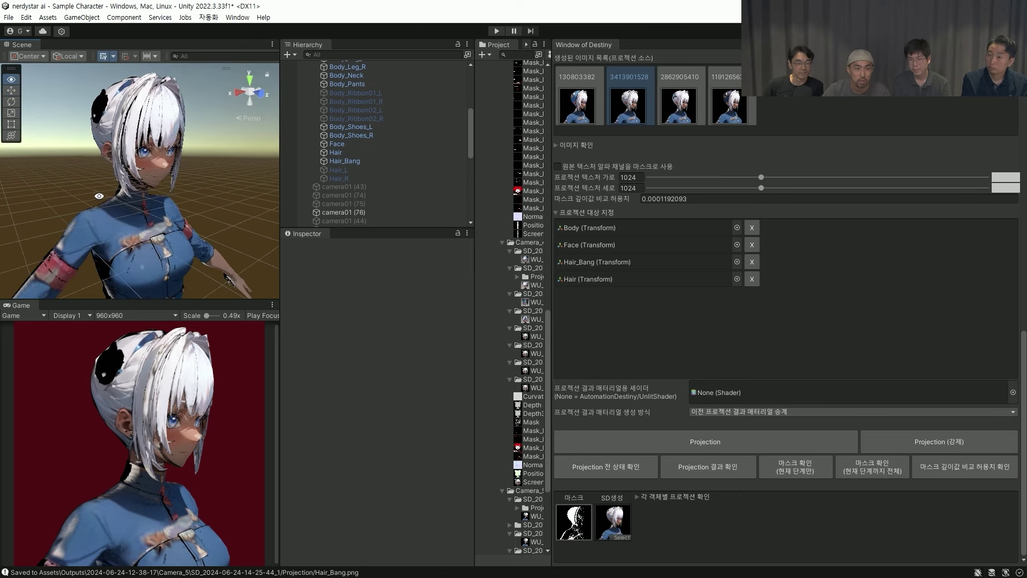
left_click_drag(134, 231, 191, 202, "alt")
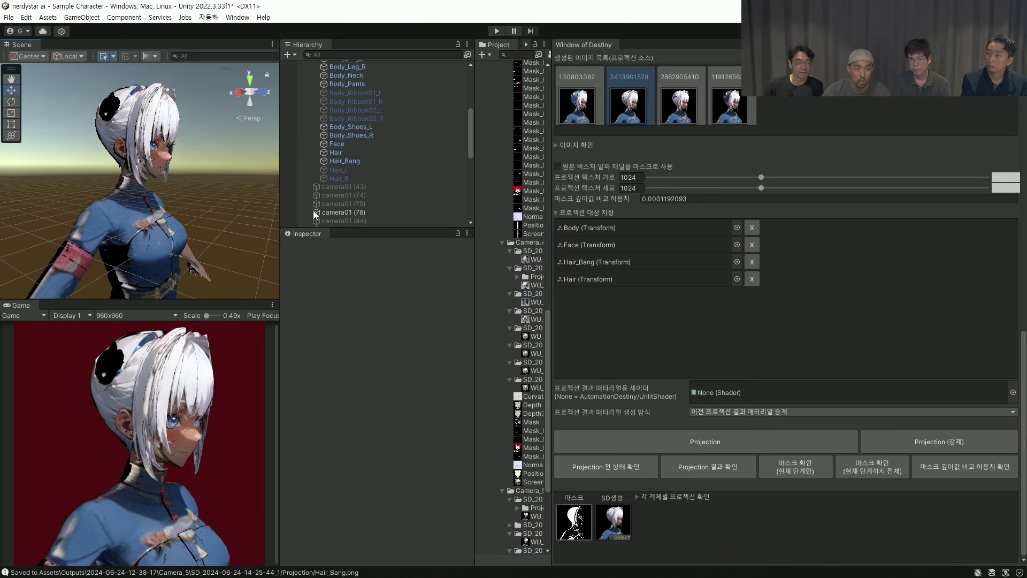
- Duplicate camera01 (76), deactivate the original and align the copy with the current side view of the character
left_click(392, 211)
key("ctrl+d")
left_click(391, 211)
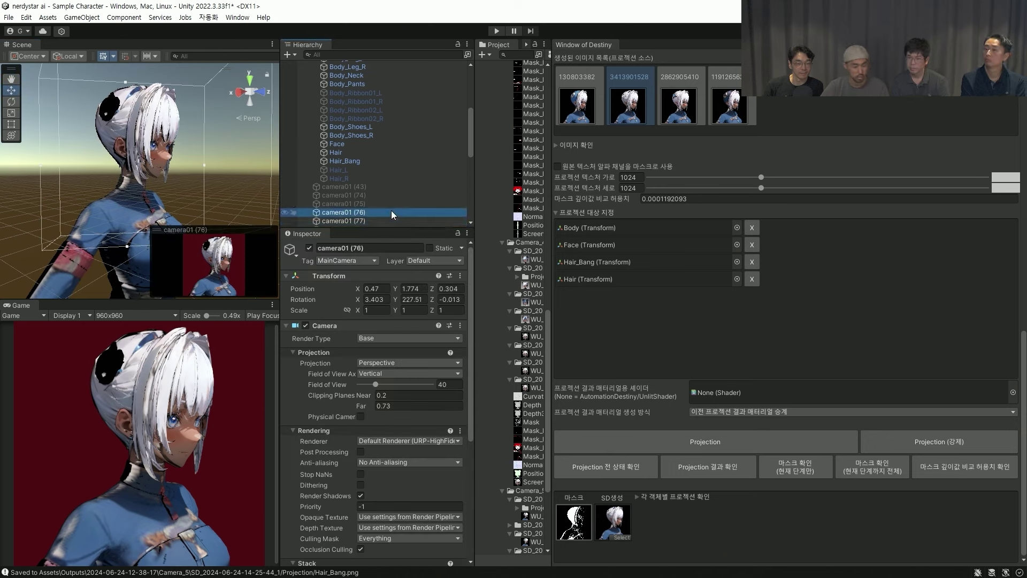
key("alt+shift+a")
left_click(383, 220)
key("ctrl+shift+f")
left_click_drag(273, 221, 315, 214, "alt")
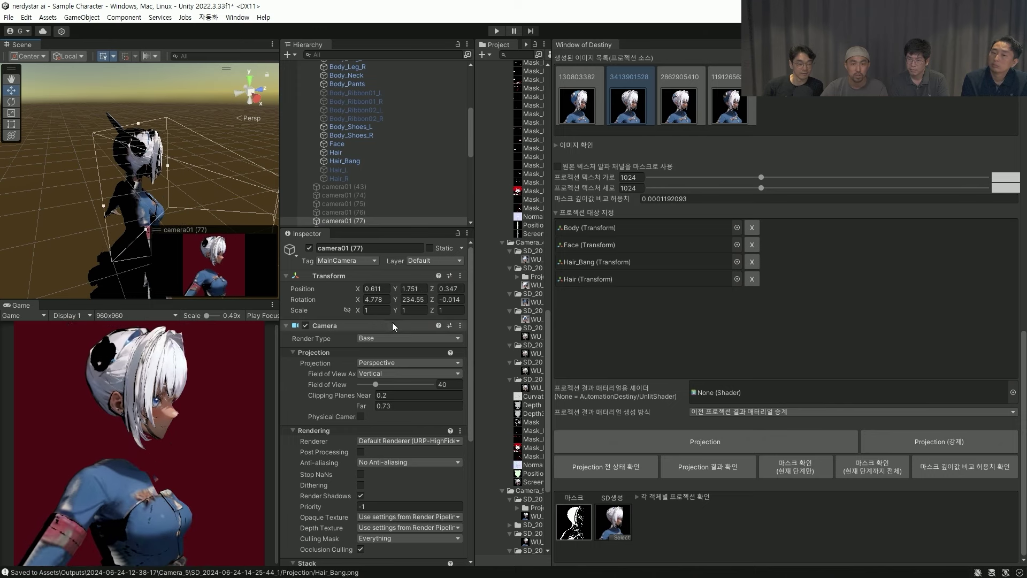
- Set the clipping planes of camera01 (77) to 0.44 near and 1.3 far
left_click_drag(364, 407, 377, 405)
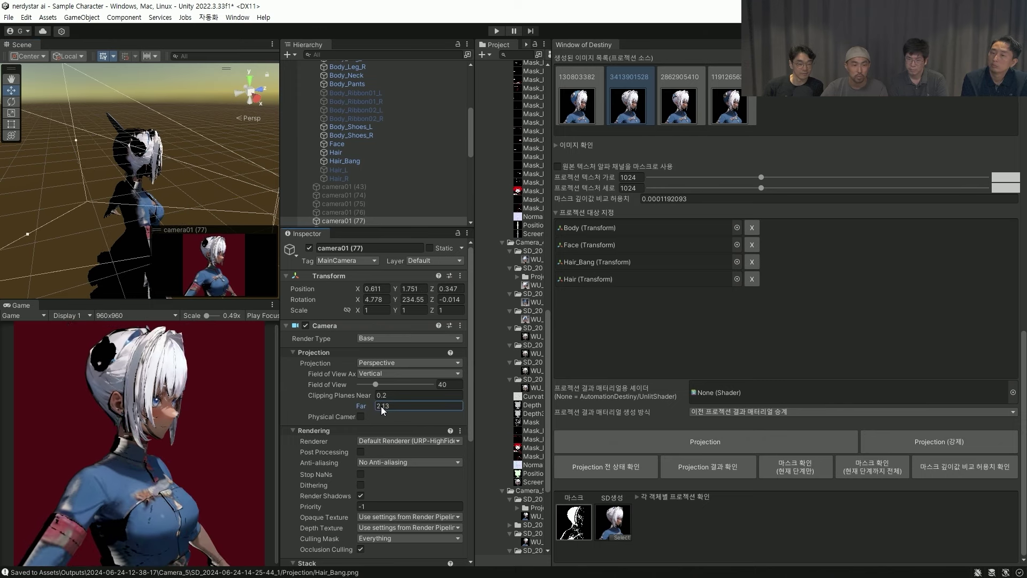
left_click_drag(165, 192, 108, 216, "alt")
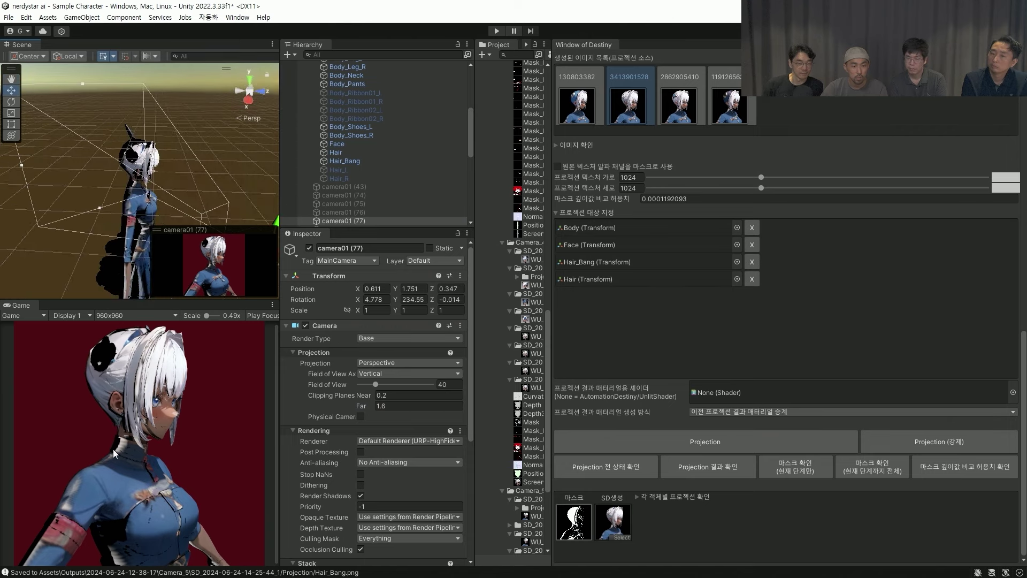
left_click_drag(170, 154, 251, 236, "alt")
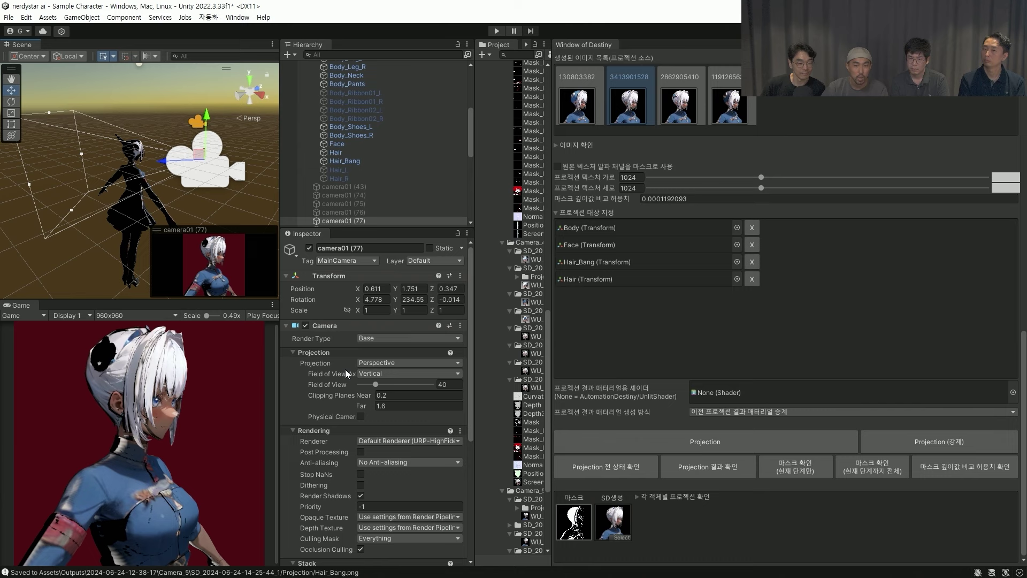
left_click_drag(362, 408, 365, 396)
left_click(365, 395)
- Add a sixth camera slot using camera01 (77) and load the prompt and negative prompt from the reference image
scroll(781, 272, "up", 10)
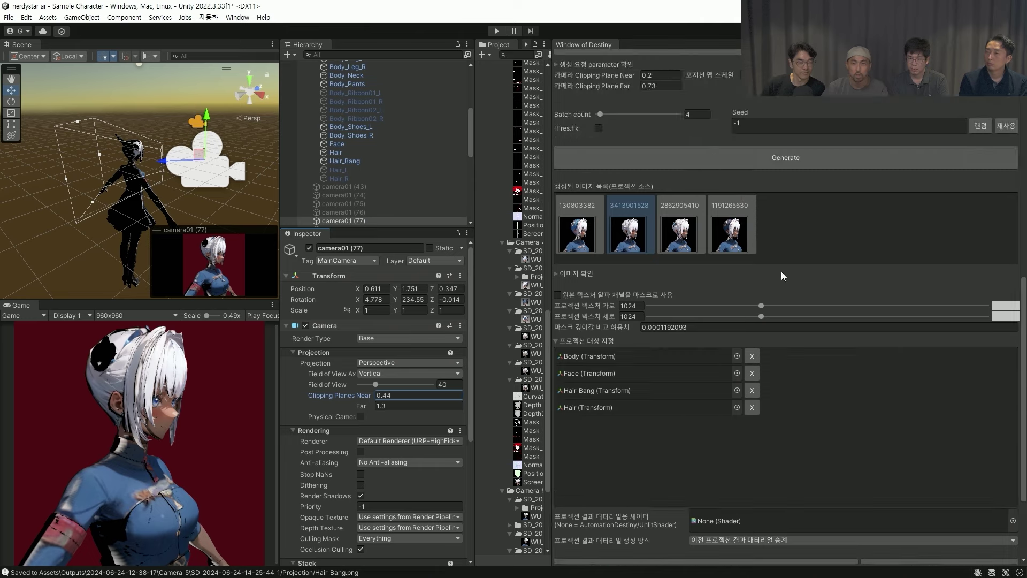
left_click(860, 198)
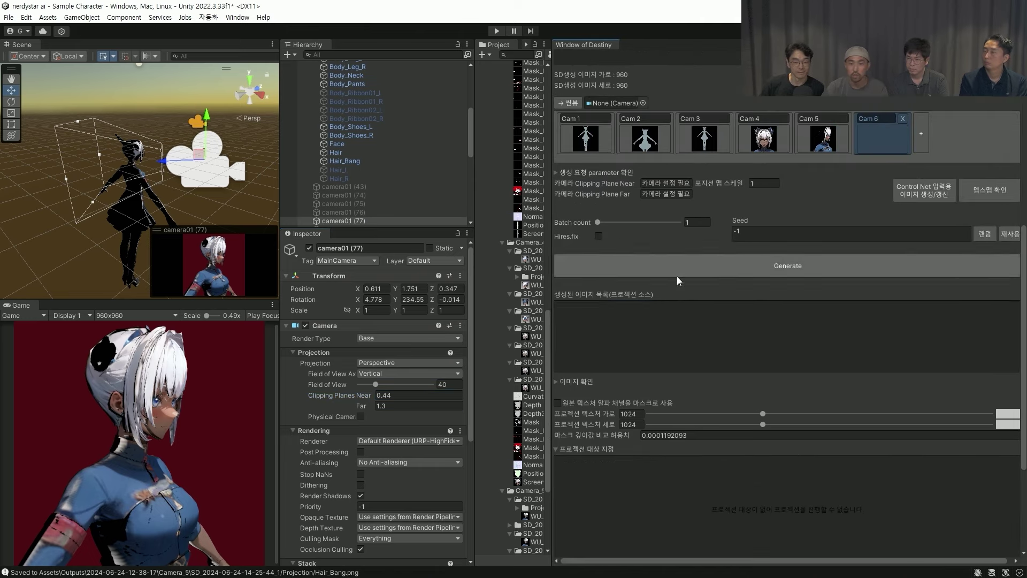
left_click_drag(359, 221, 616, 103)
scroll(729, 195, "up", 10)
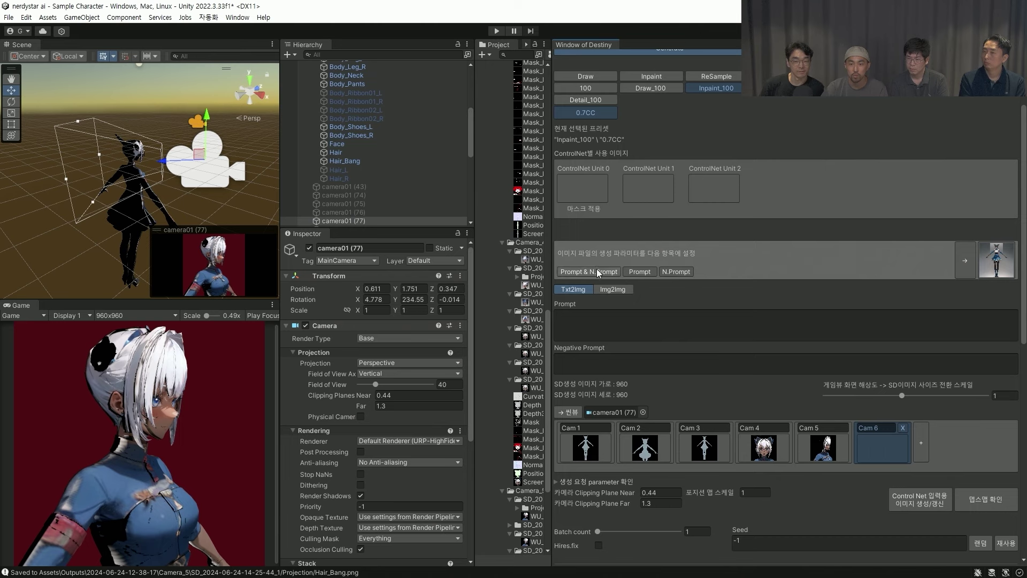
left_click(598, 272)
- Choose the 0.5NC preset of Detail_100 and generate a batch of 4 images for Cam 6
scroll(811, 264, "up", 5)
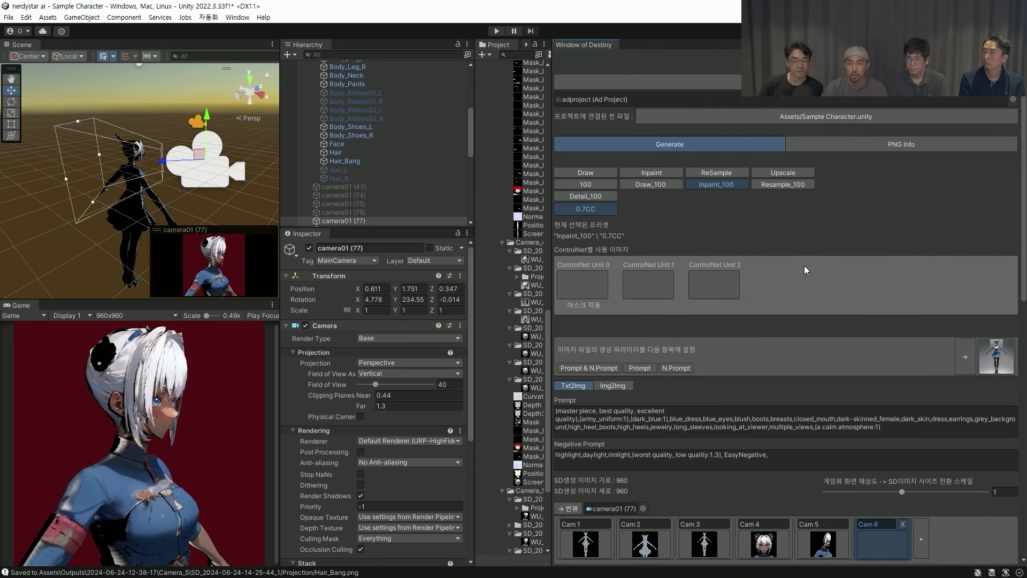
left_click(608, 197)
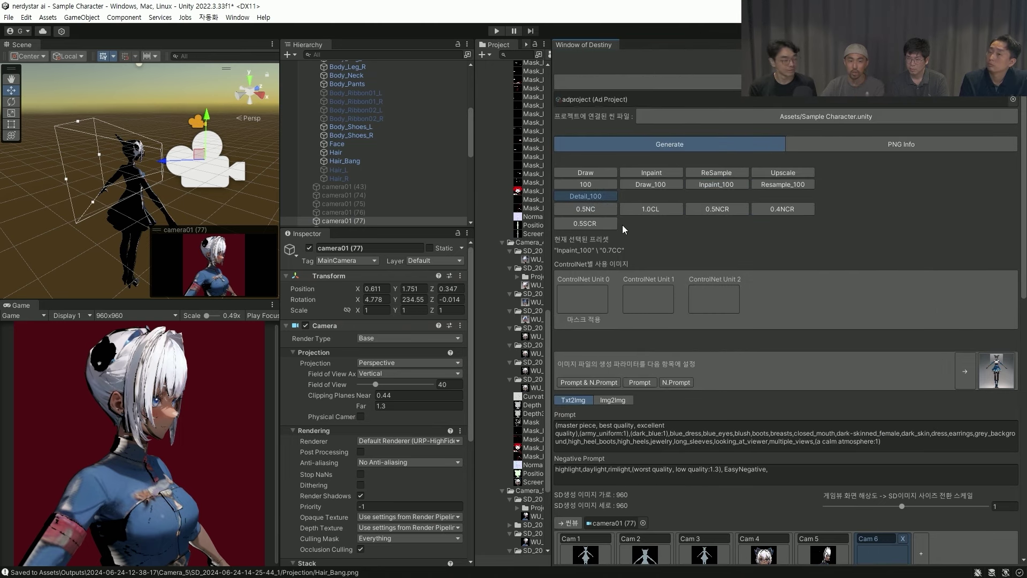
left_click(601, 209)
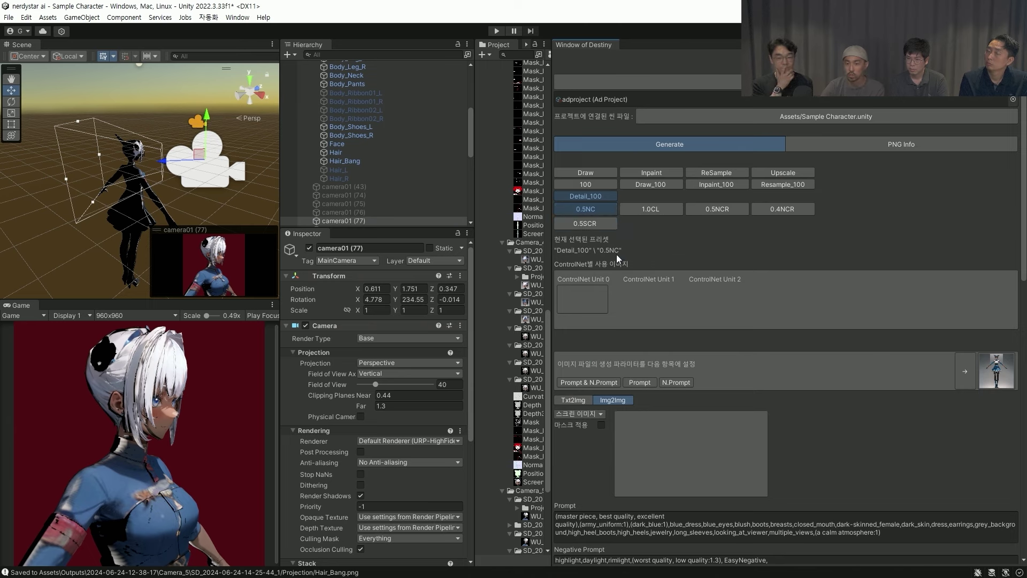
scroll(791, 281, "down", 8)
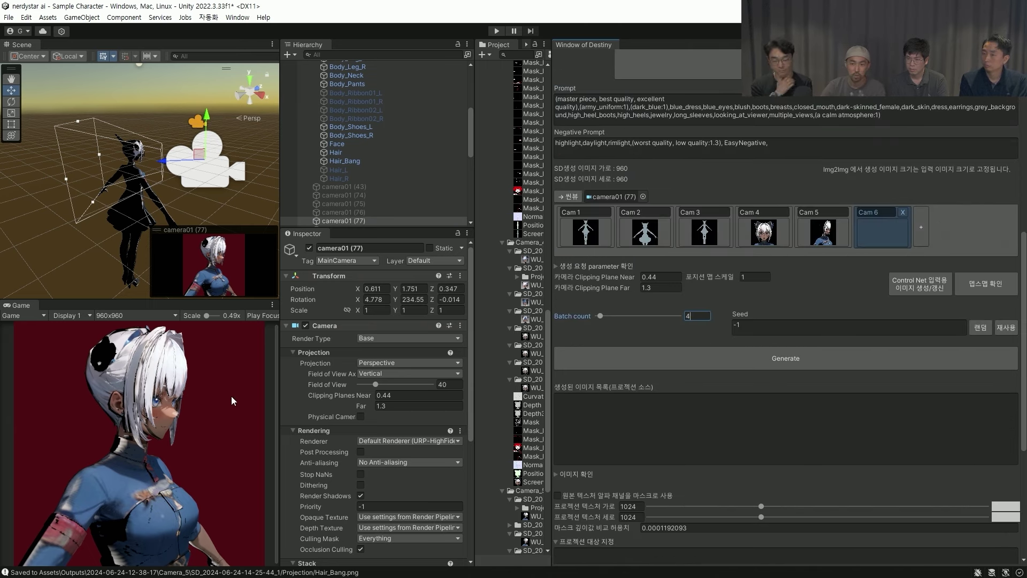
left_click(750, 349)
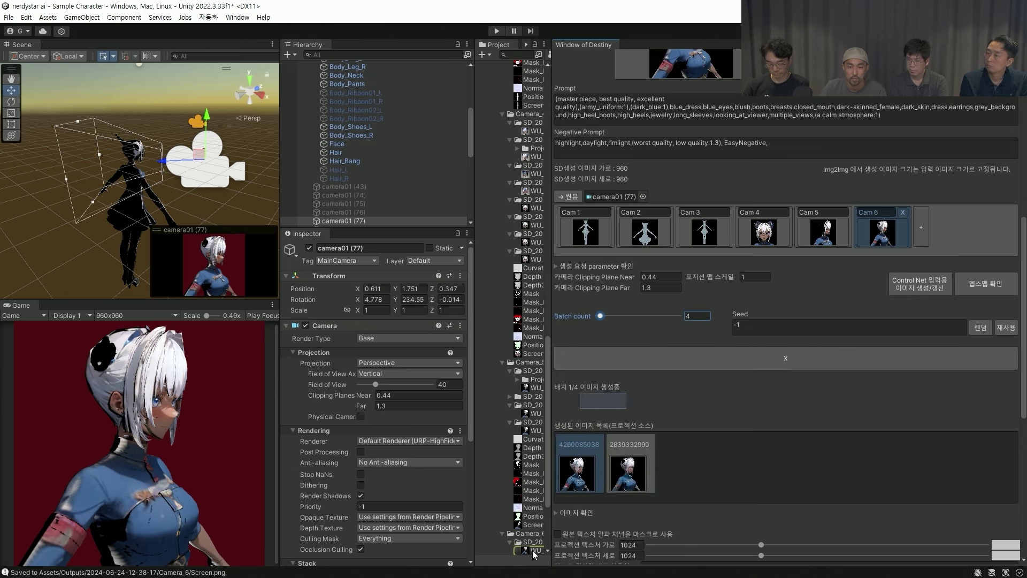
- Preview the four generated Cam 6 images one after another at a larger size
left_click(532, 549)
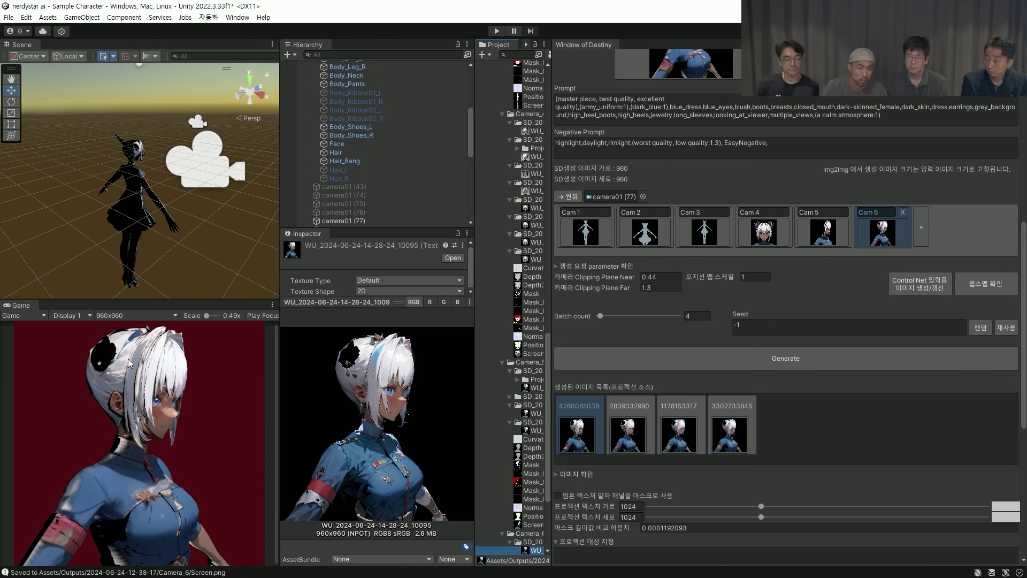
left_click(627, 428)
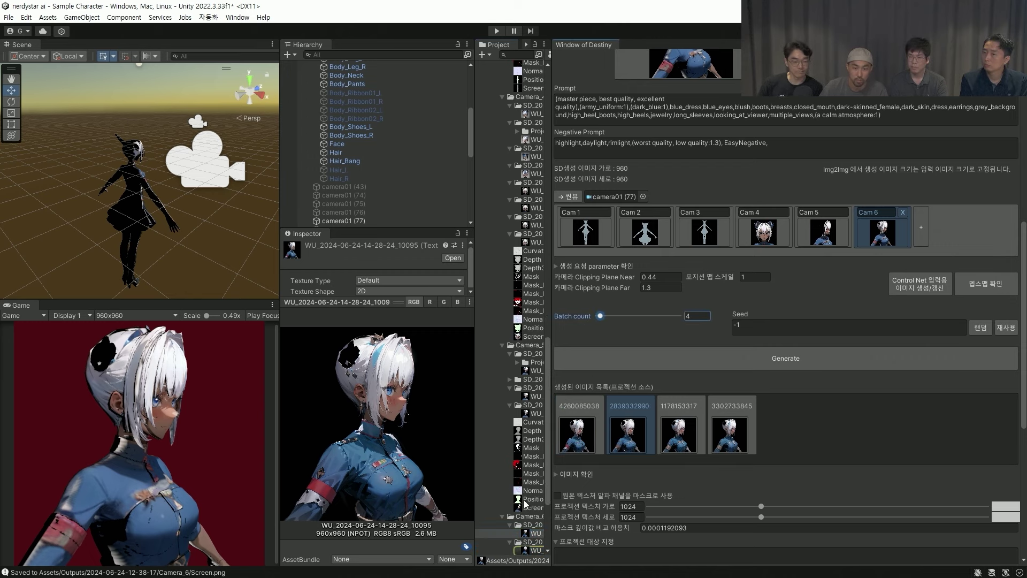
left_click(532, 551)
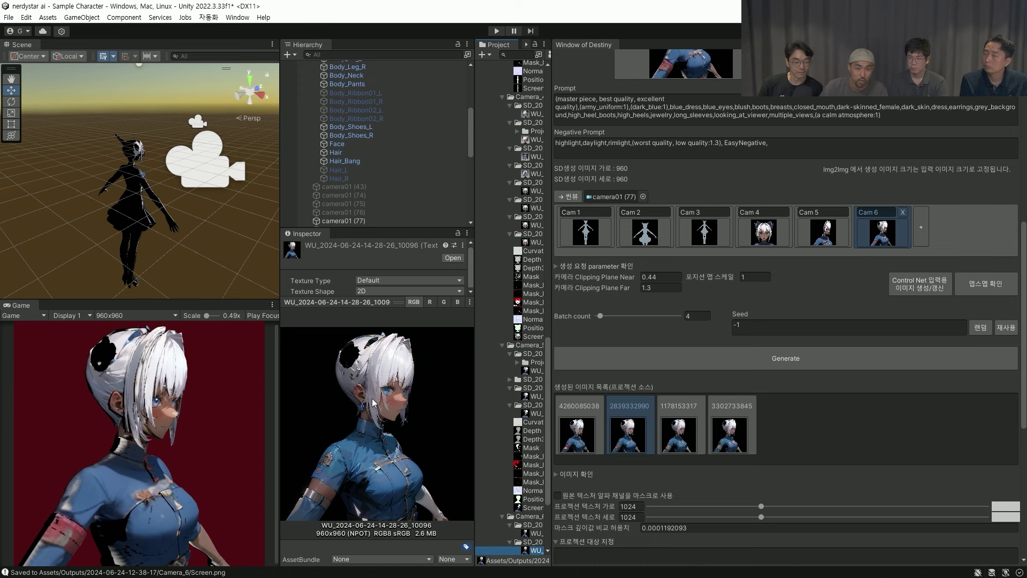
left_click(678, 428)
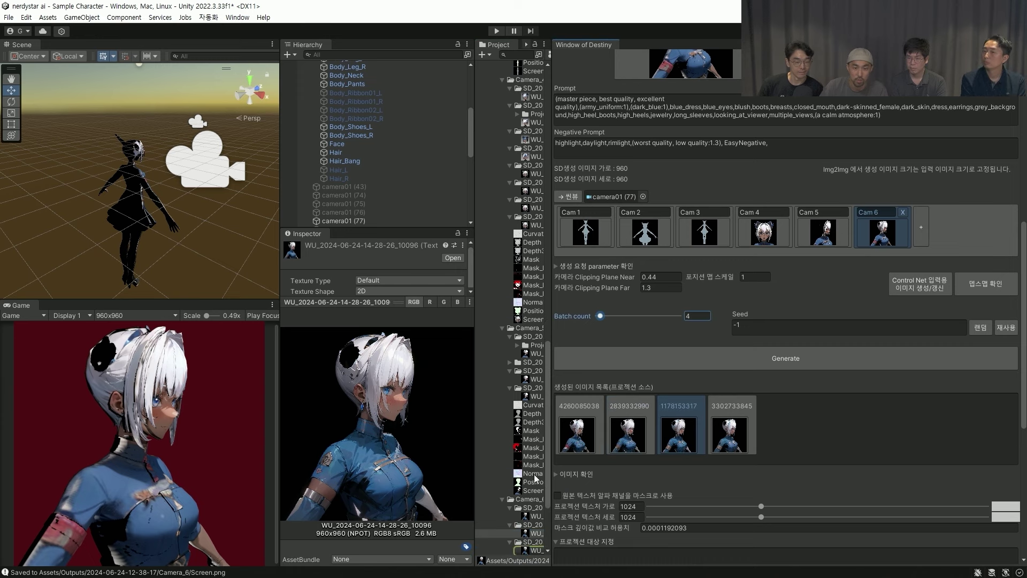
left_click(532, 551)
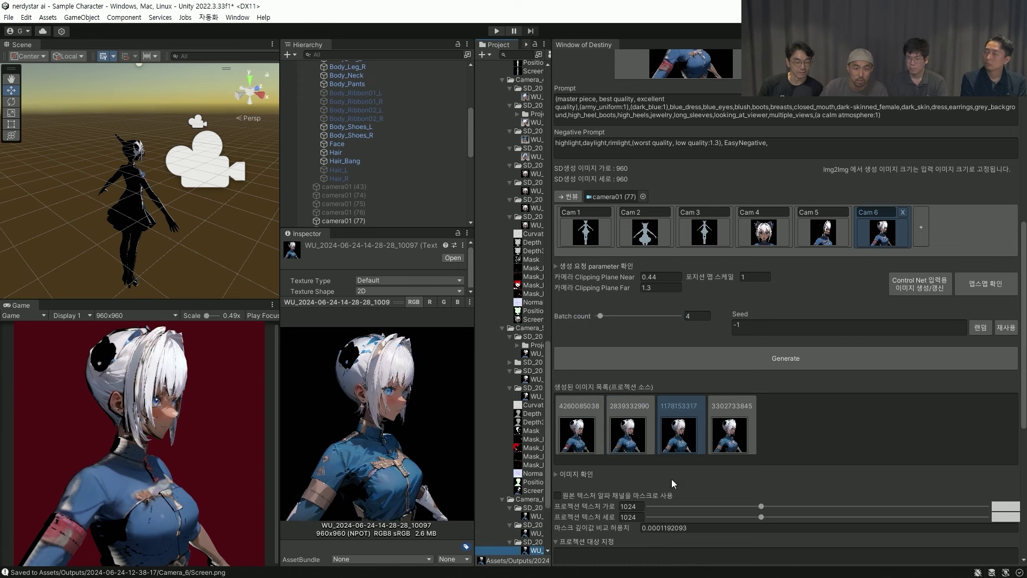
left_click(731, 431)
left_click(529, 551)
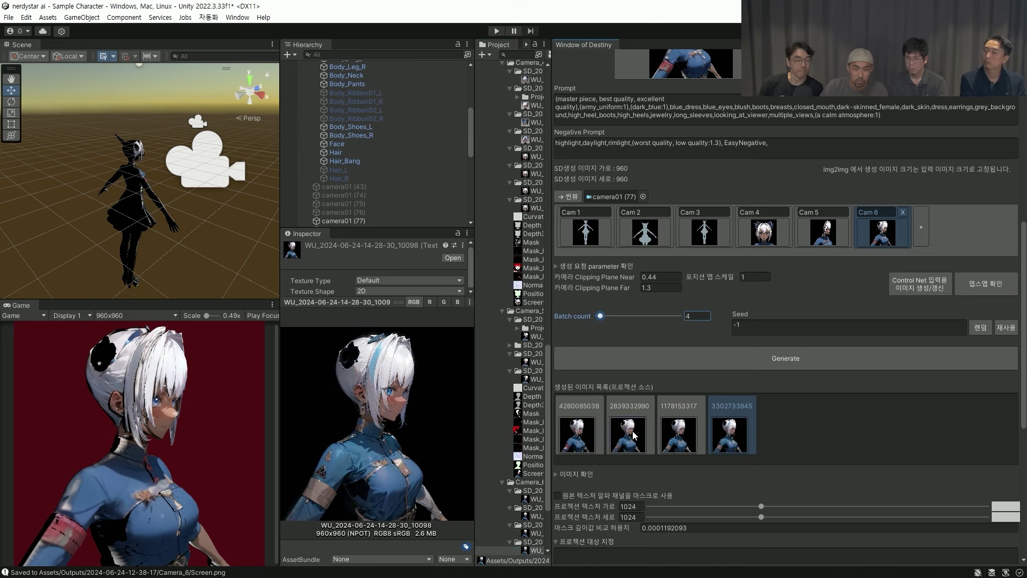
left_click(522, 518)
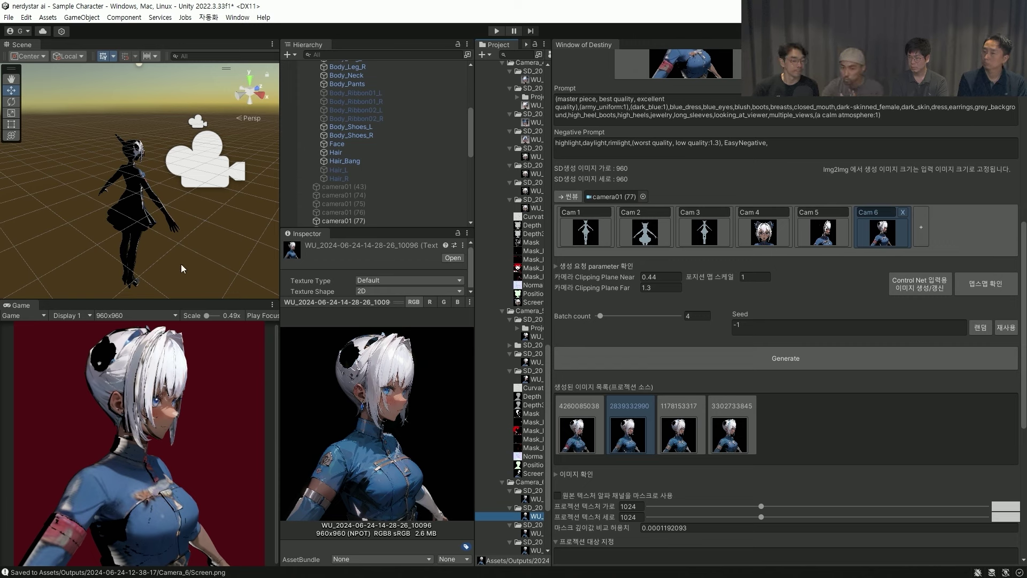
left_click(634, 444)
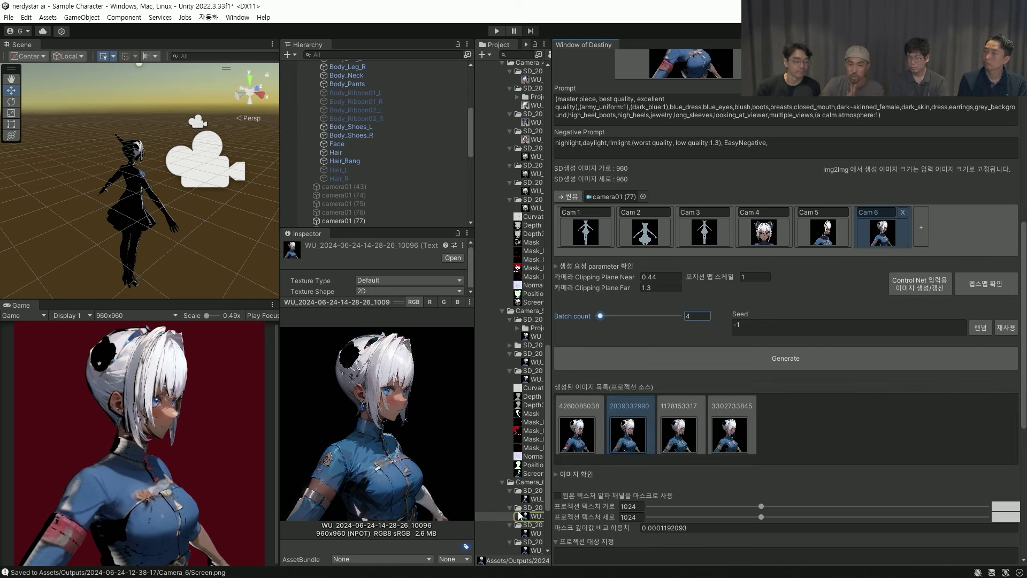
right_click(532, 474)
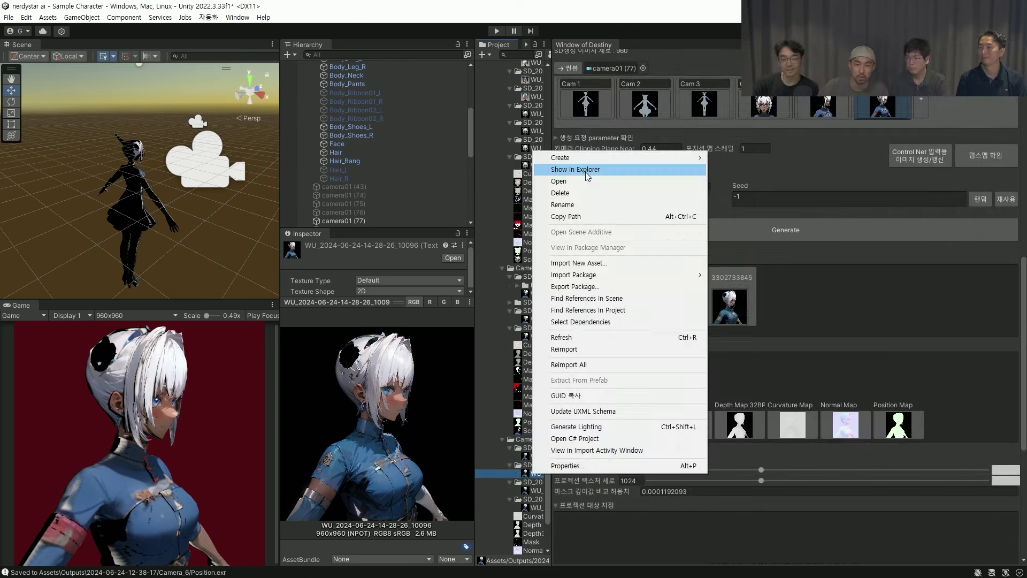
key("Escape")
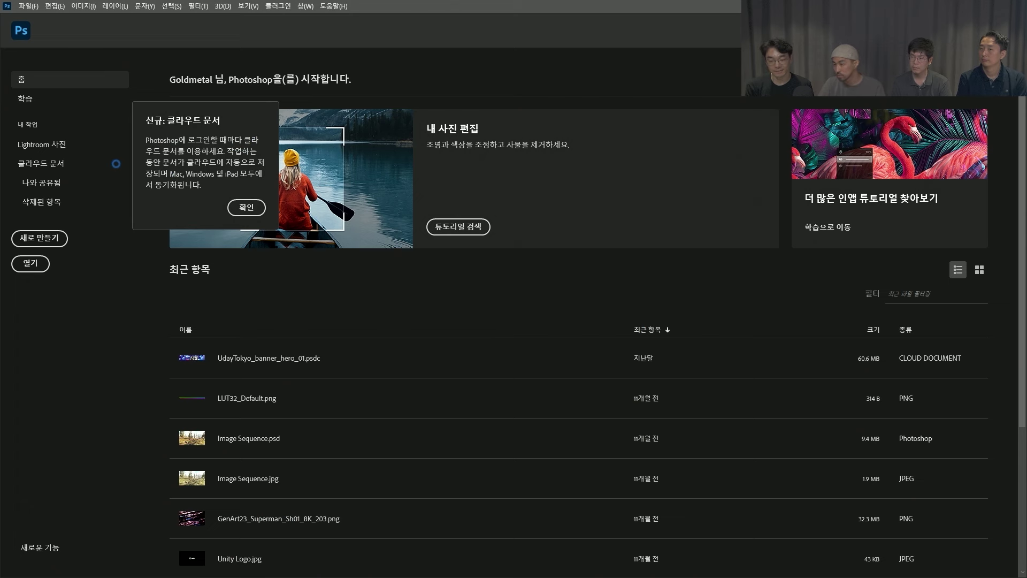
key("alt+Tab")
left_click_drag(661, 214, 74, 365)
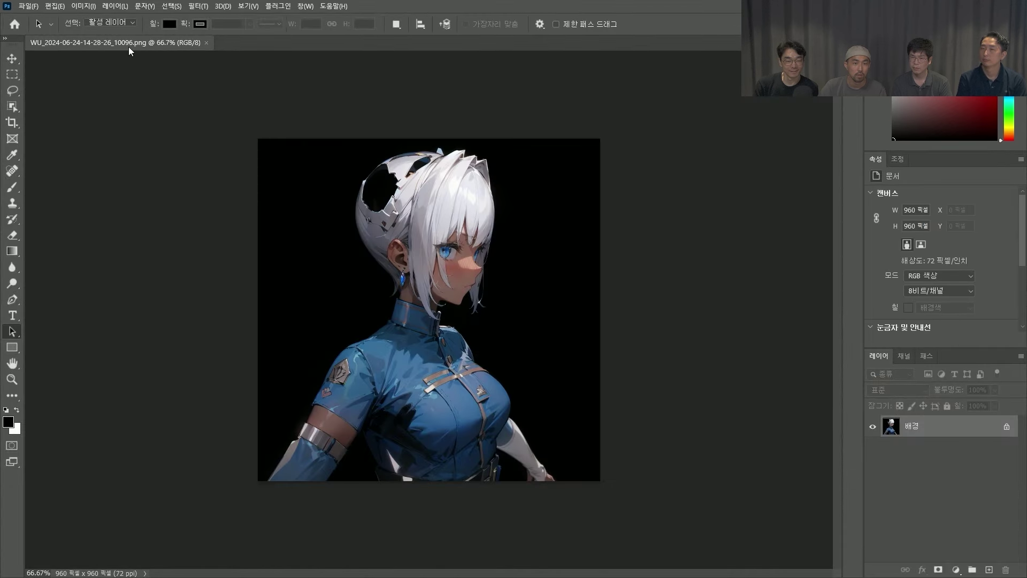
left_click_drag(128, 46, 195, 68)
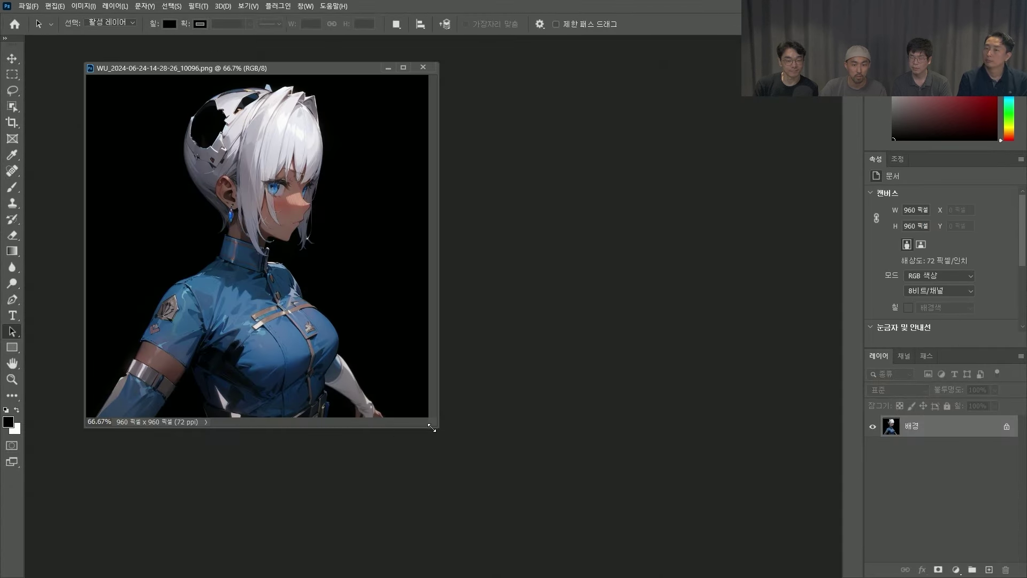
left_click_drag(438, 427, 554, 508)
key("alt+Tab")
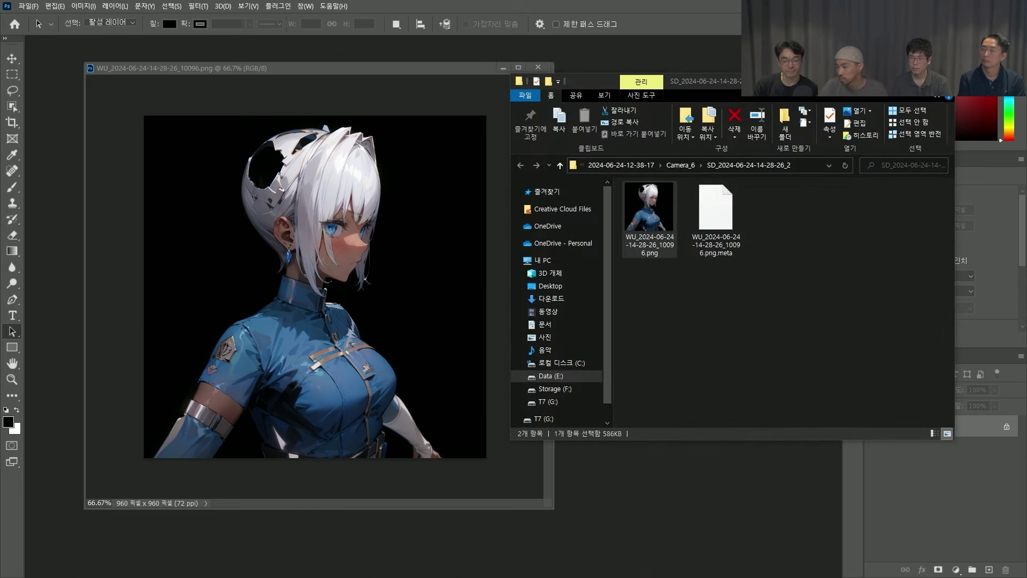
- Switch to Unity and show the Cam 6 Normal map file in Explorer
key("alt+Tab")
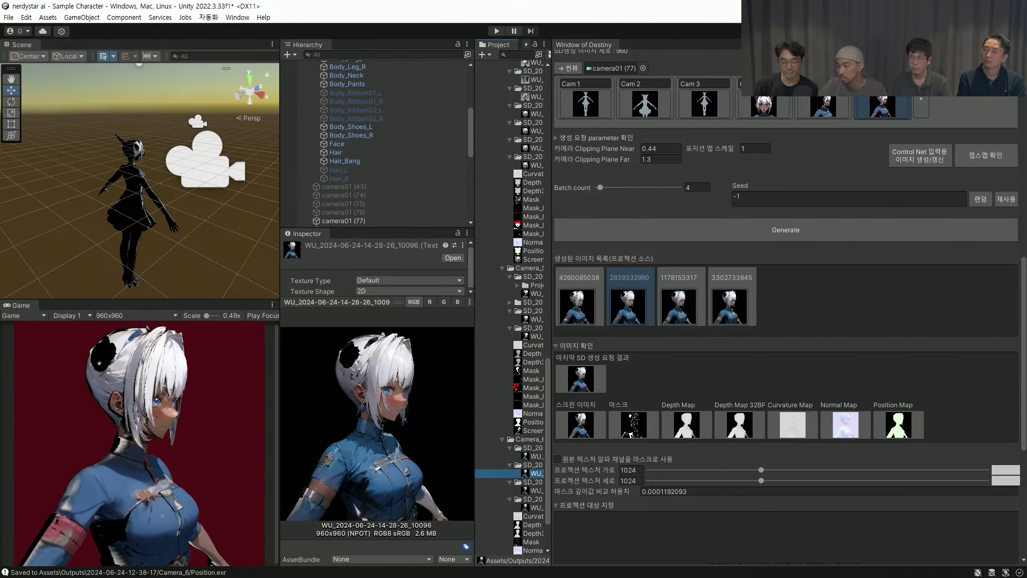
left_click(845, 434)
right_click(527, 550)
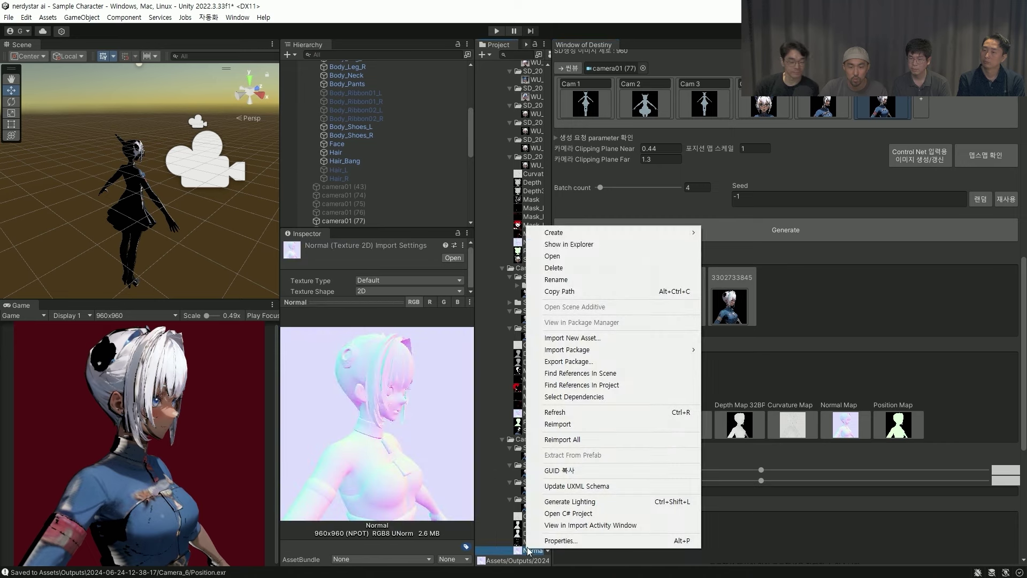
left_click(624, 245)
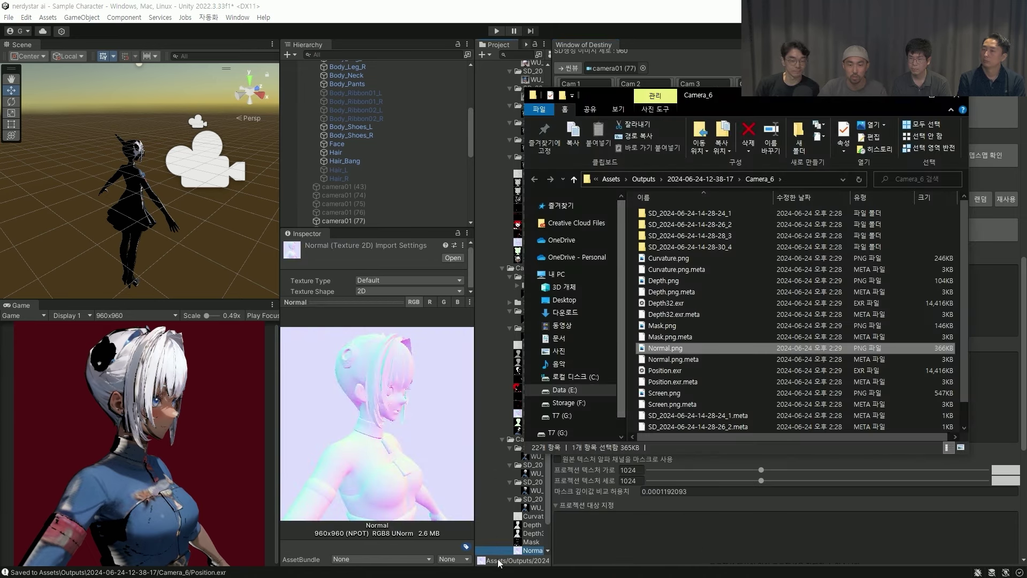
- Open Normal.png, Position.exr and Depth32.exr from Camera_6 in Photoshop, and float the Depth32 and Normal documents in separate windows
key("alt+Tab")
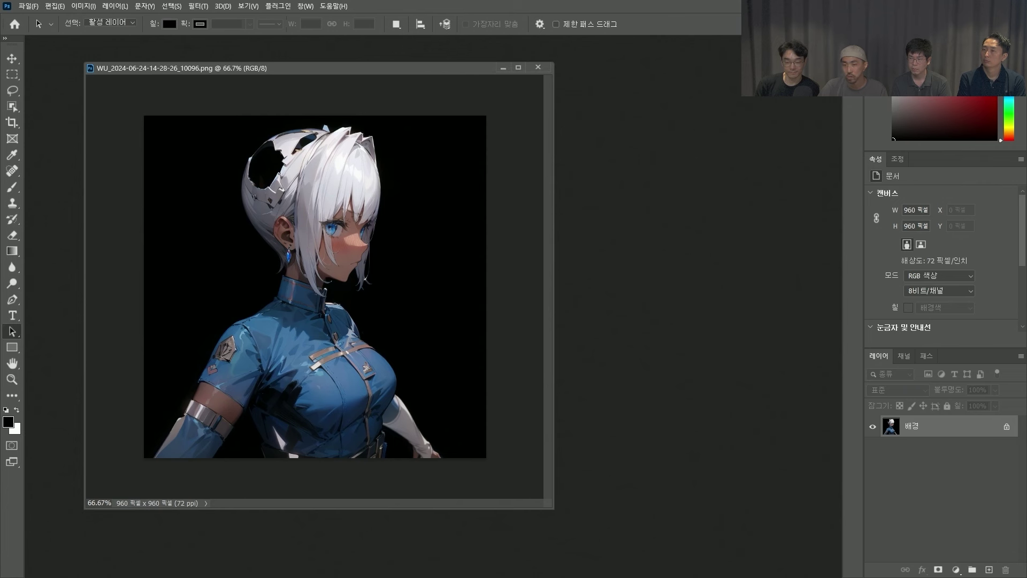
key("alt+Tab")
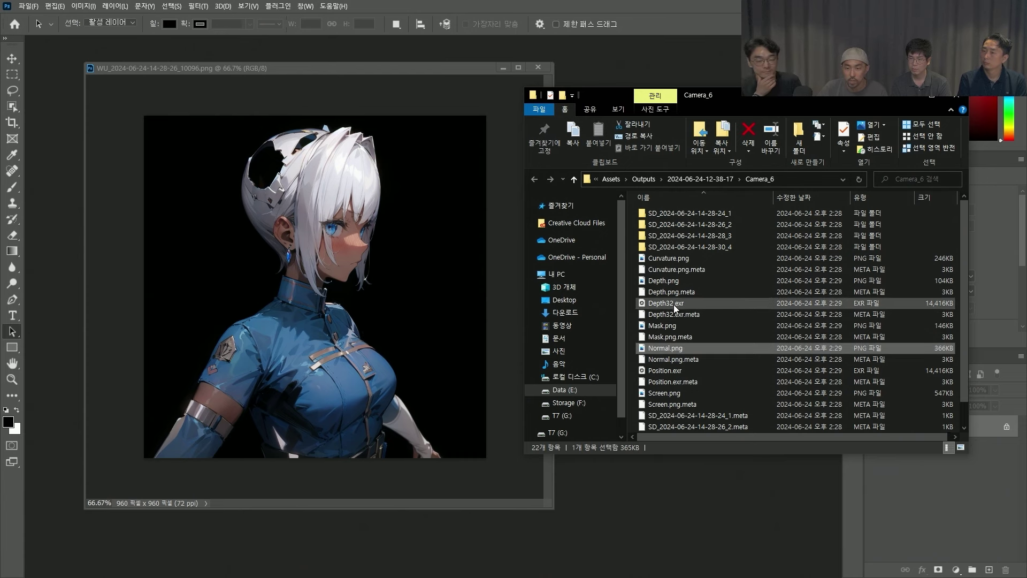
left_click(665, 370, "ctrl")
left_click(675, 303, "ctrl")
left_click_drag(675, 305, 653, 57)
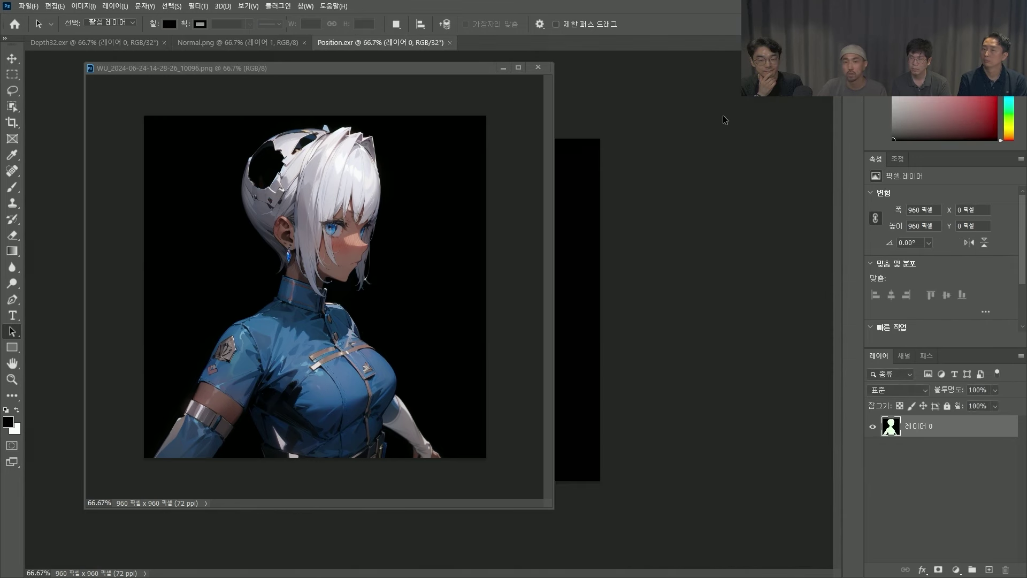
left_click_drag(113, 40, 609, 165)
left_click_drag(129, 37, 367, 119)
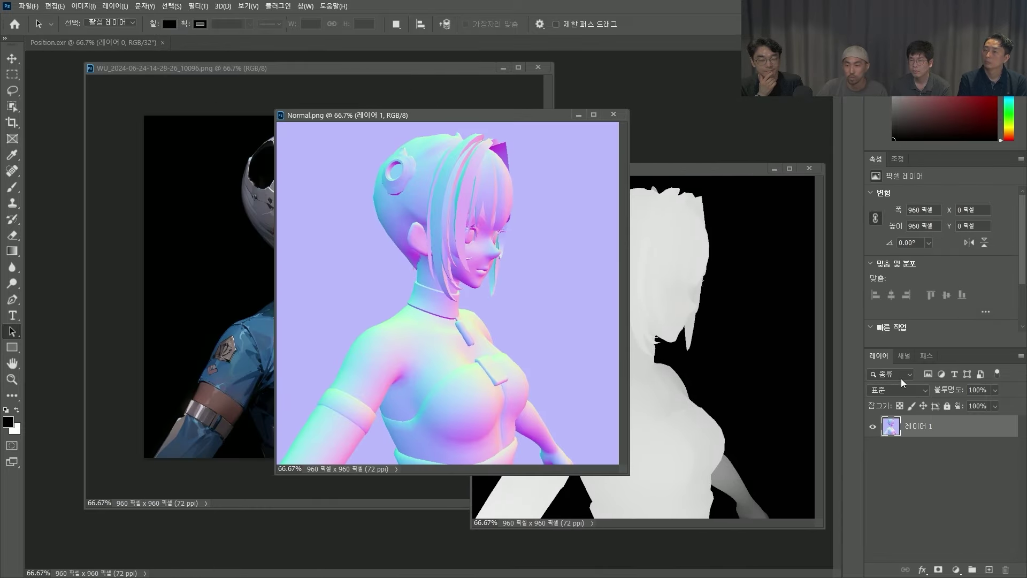
- Isolate the blue channel of Normal.png and copy its entire canvas
left_click(903, 356)
left_click(905, 438)
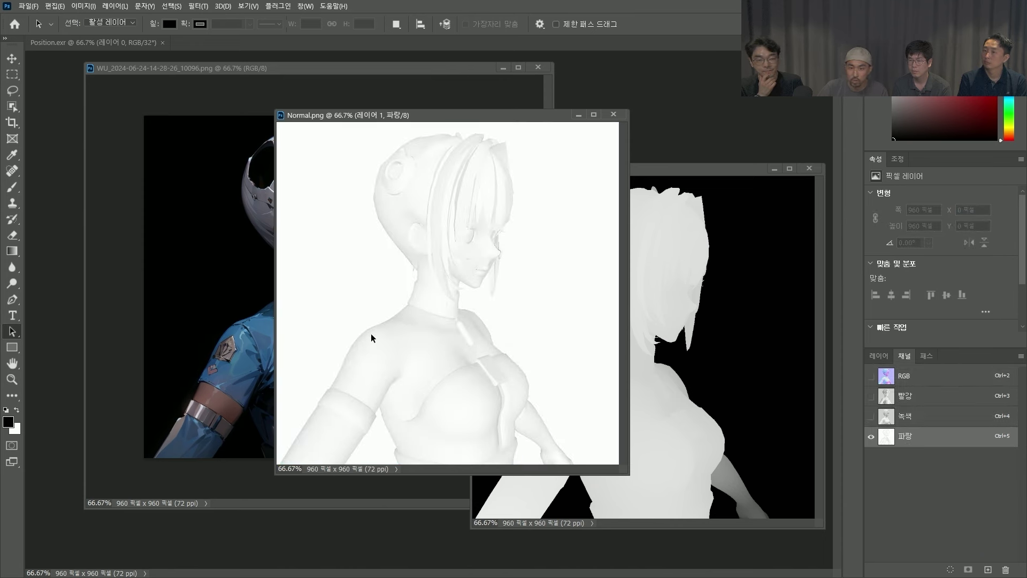
key("ctrl+a")
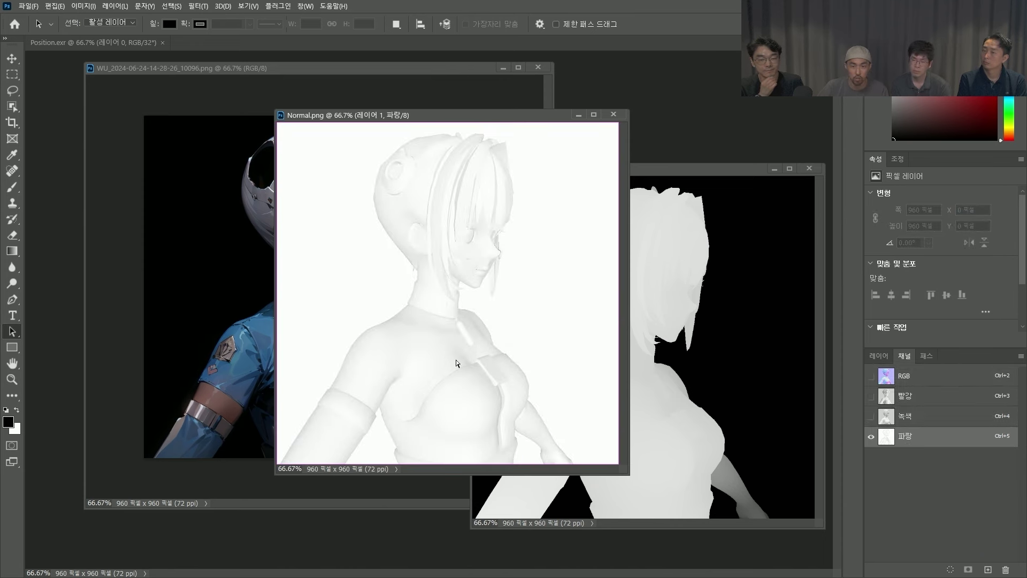
left_click(261, 72)
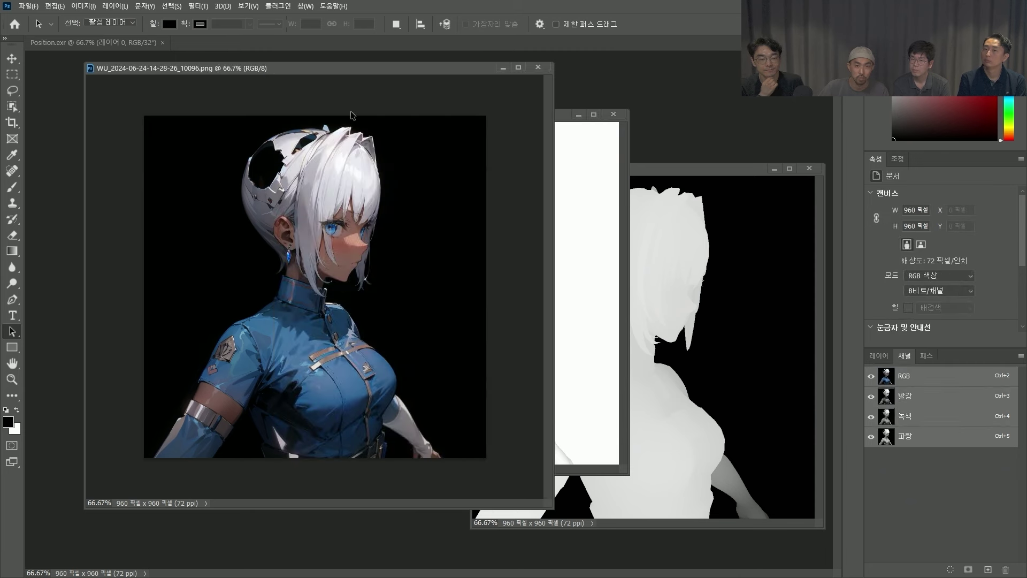
left_click(878, 355)
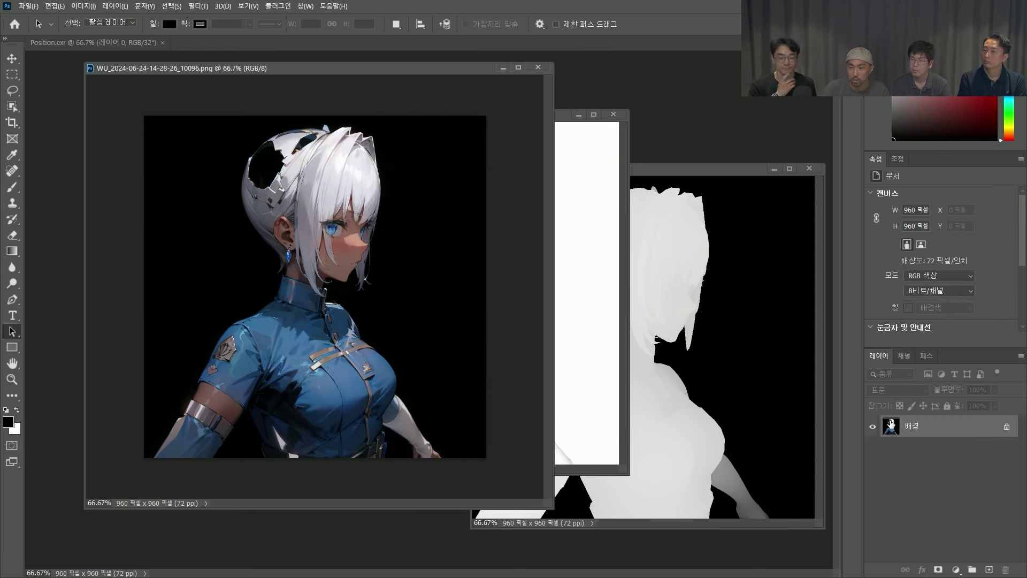
left_click(938, 570)
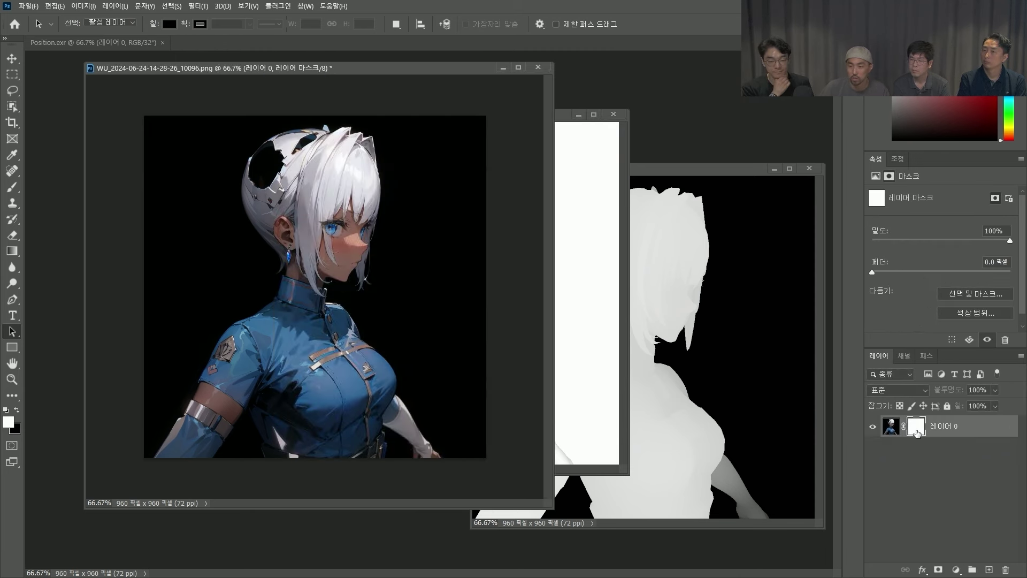
left_click(917, 433, "alt")
key("ctrl+v")
- Increase the layer mask's contrast with Levels, setting input black to 203 and input white to 237
key("ctrl+l")
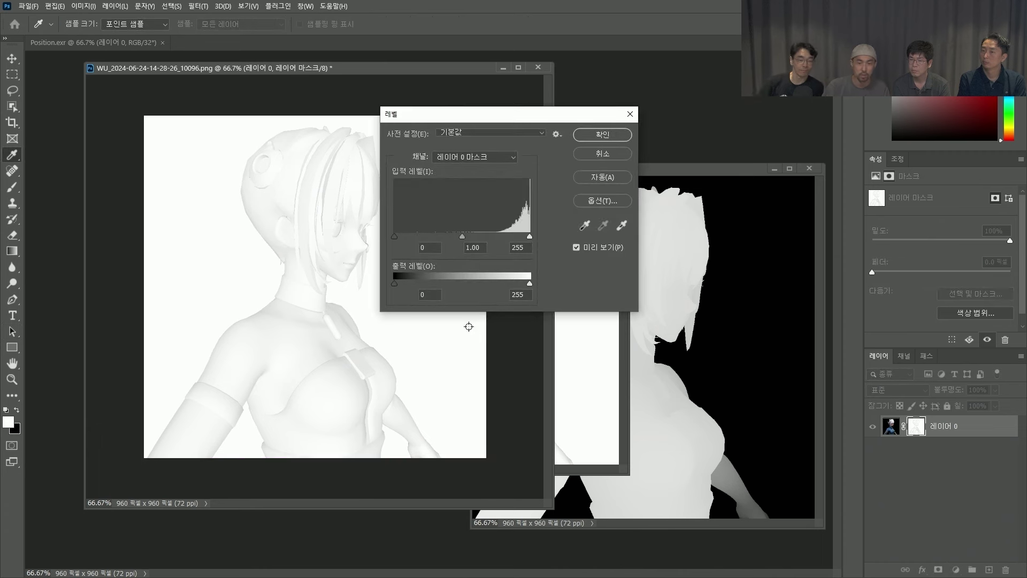
left_click_drag(394, 235, 498, 245)
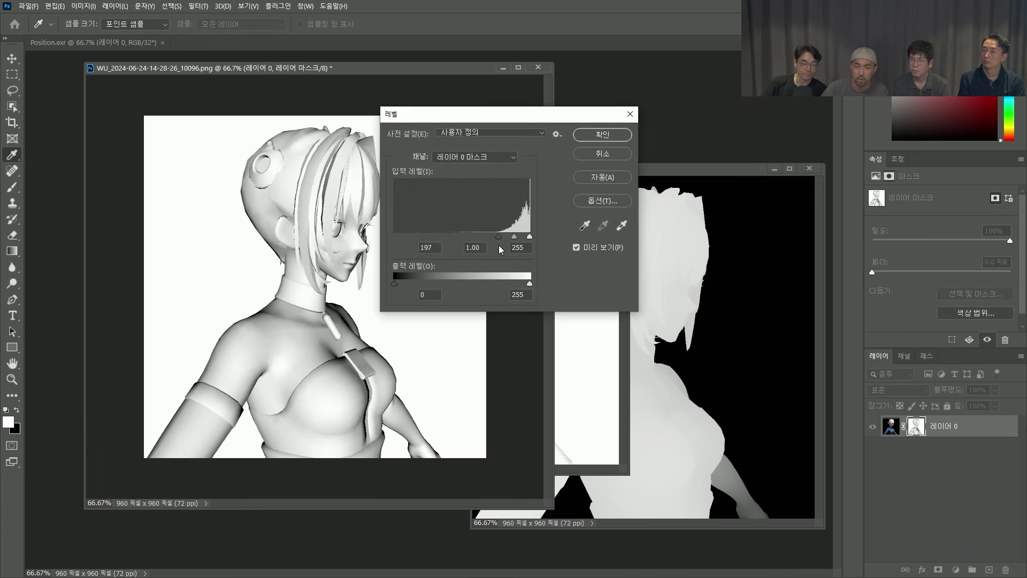
key("Up")
left_click_drag(528, 238, 520, 238)
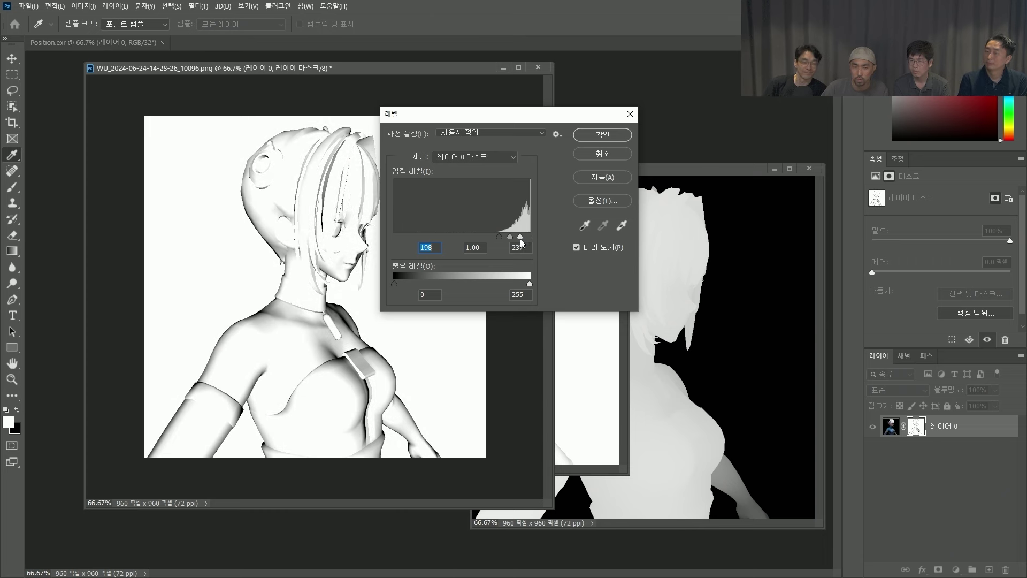
left_click(519, 239)
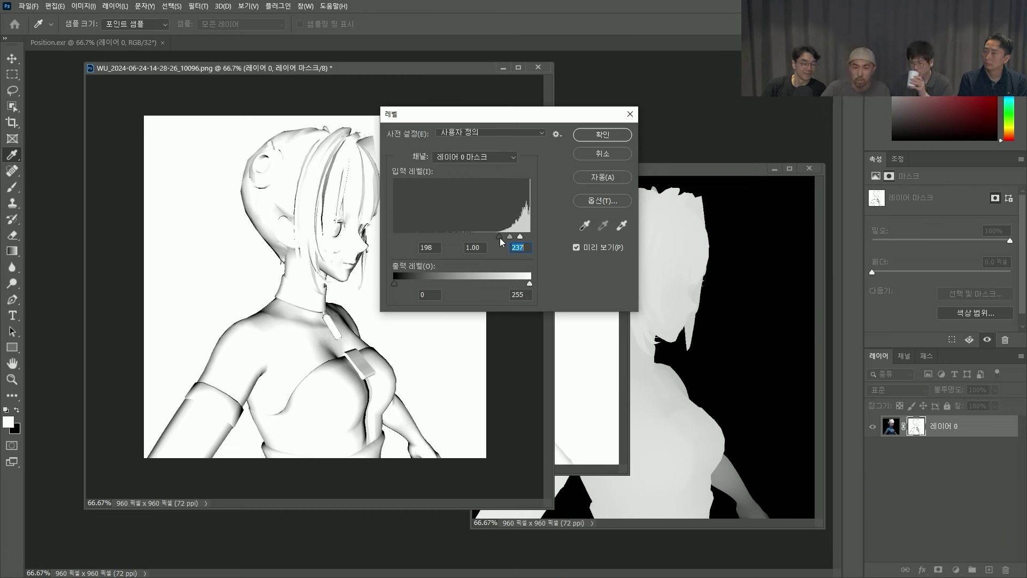
left_click_drag(500, 238, 502, 236)
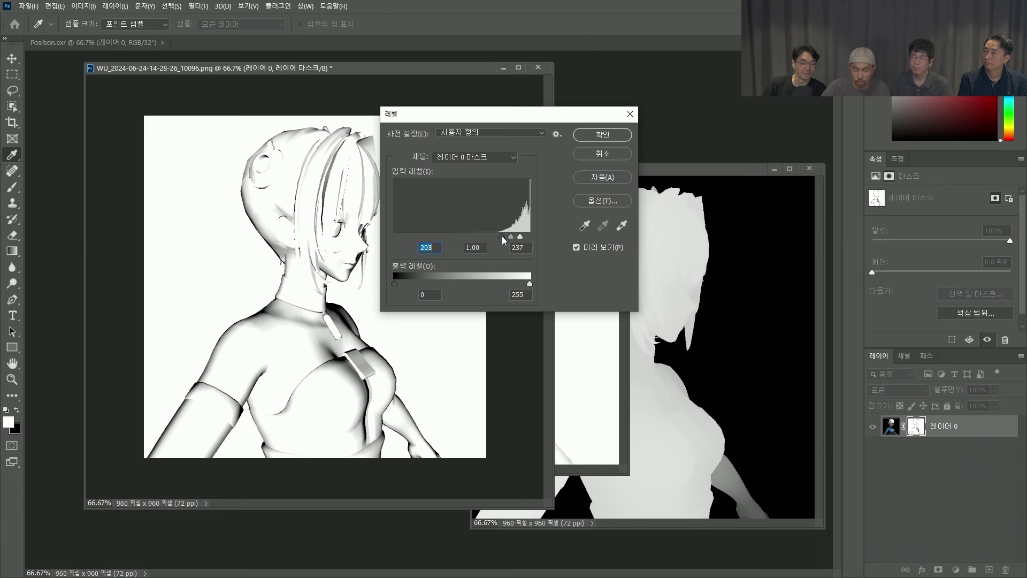
key("Return")
key("a")
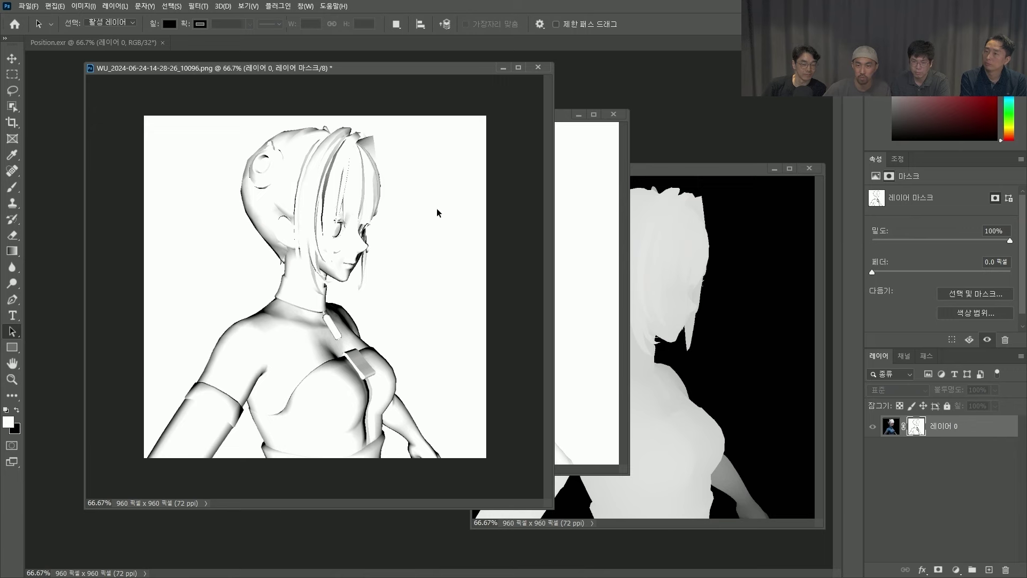
- Bring the Depth32.exr document forward and float Position.exr in its own window
left_click(577, 197)
key("ctrl+Tab")
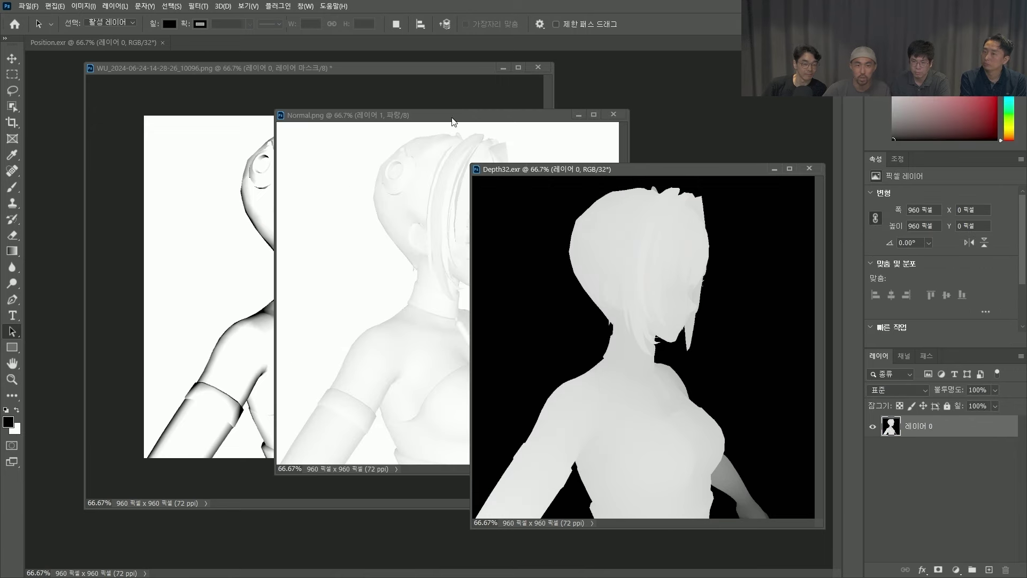
left_click_drag(65, 40, 255, 75)
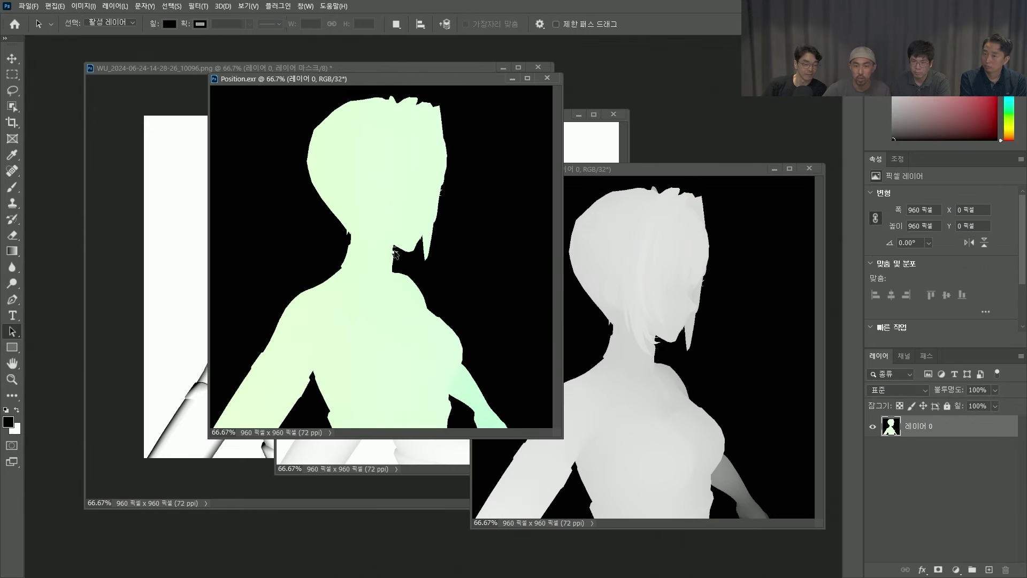
- Examine the red, green and blue channels of Position.exr one by one and return to red
left_click(904, 357)
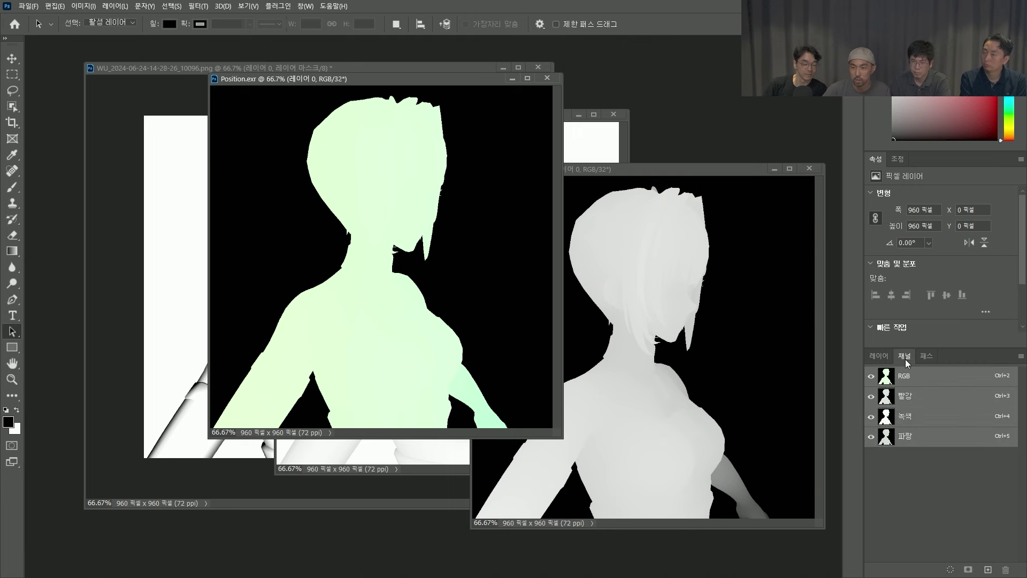
left_click(919, 407)
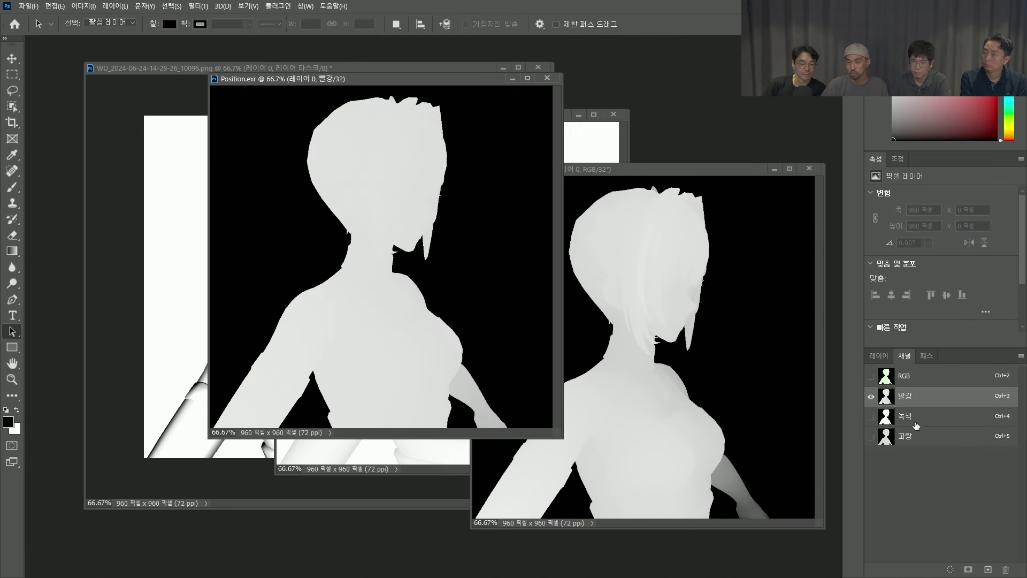
left_click(916, 423)
left_click(919, 444)
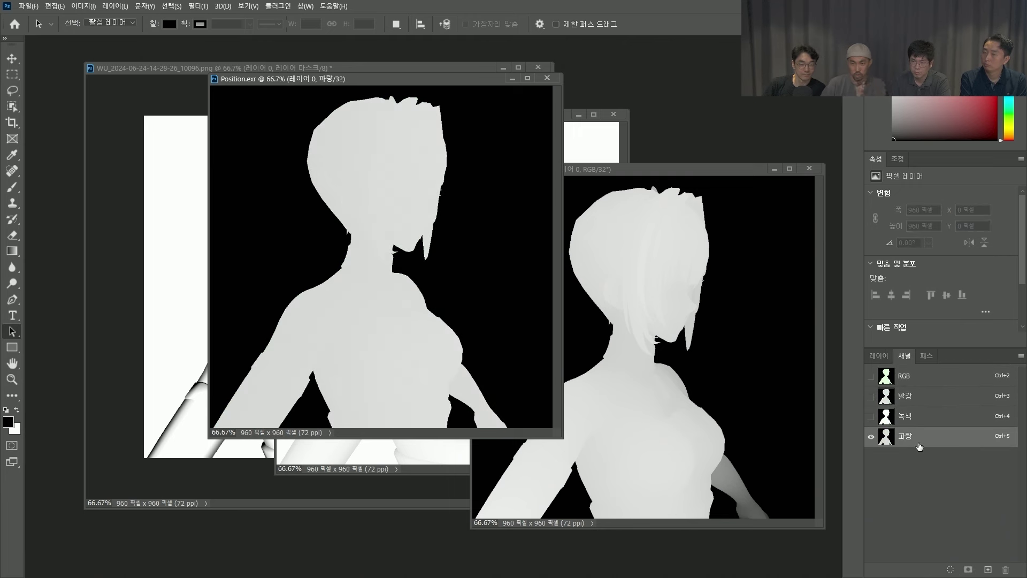
left_click(940, 404)
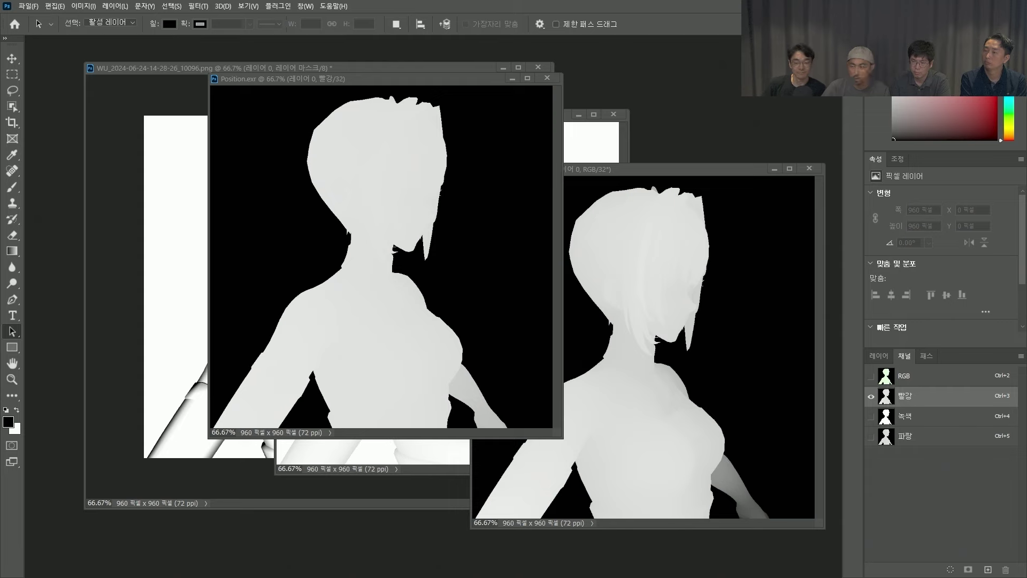
- Switch to Unity, set the position map scale to 5 and regenerate the Cam 6 ControlNet input images
key("alt+Tab")
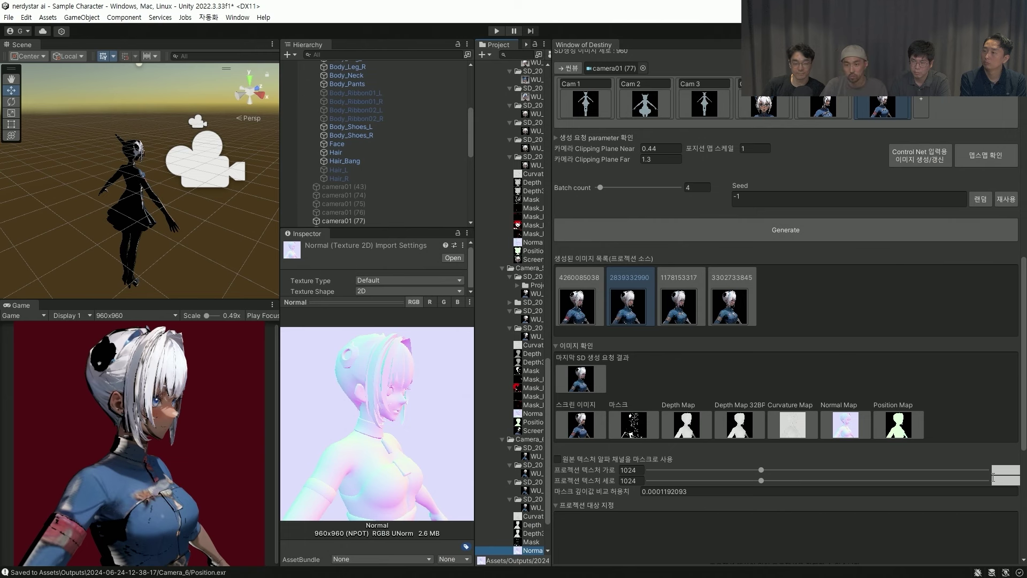
left_click(760, 214)
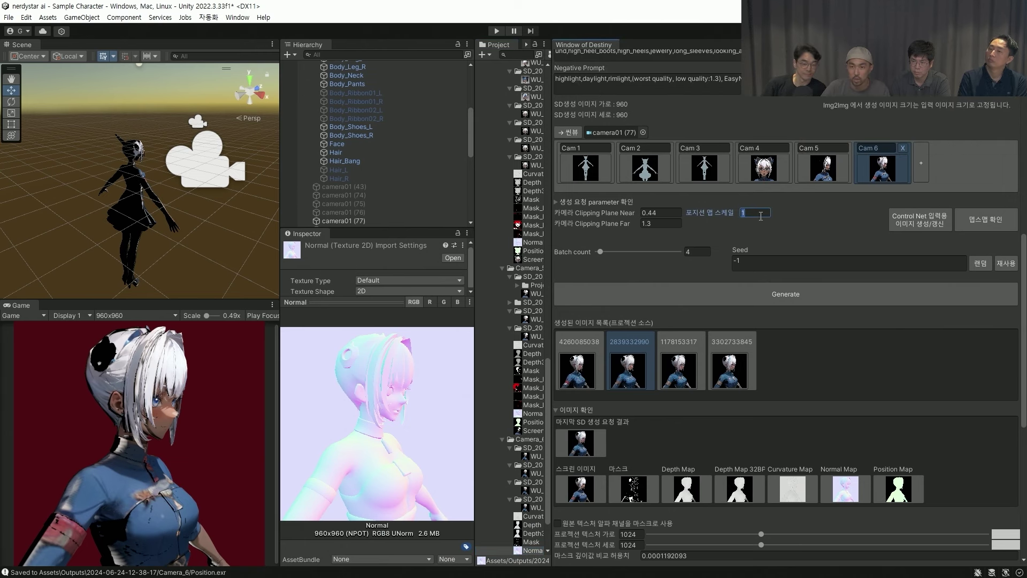
left_click(914, 216)
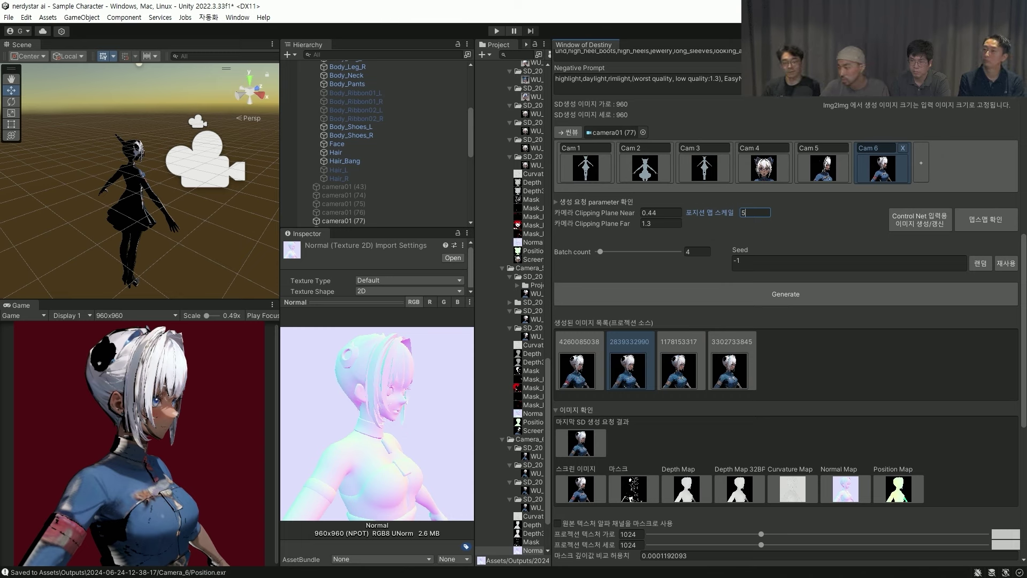
- Reopen Position.exr from the Camera_6 folder in Photoshop and update the open document from disk
key("alt+Tab")
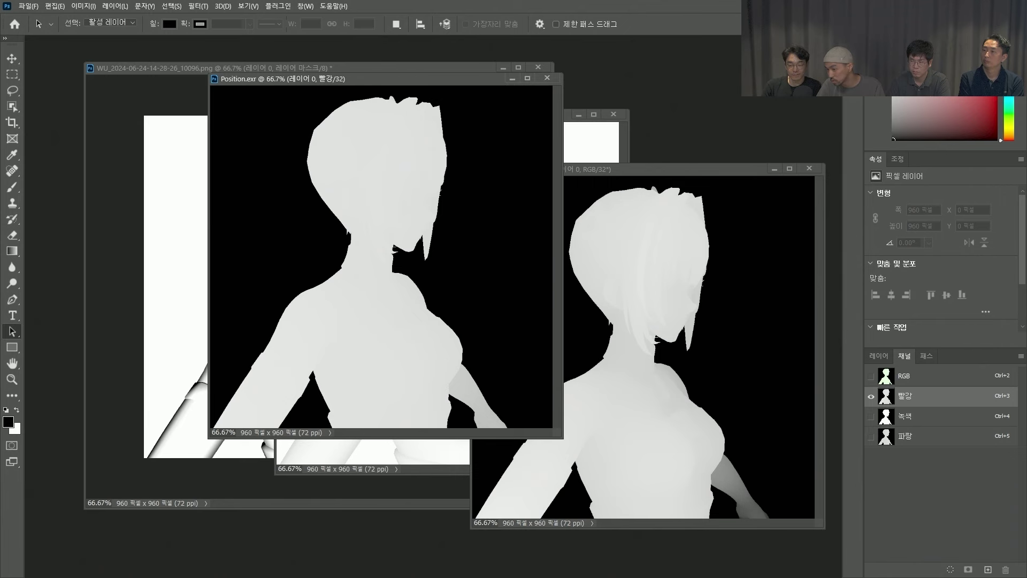
key("alt+Tab")
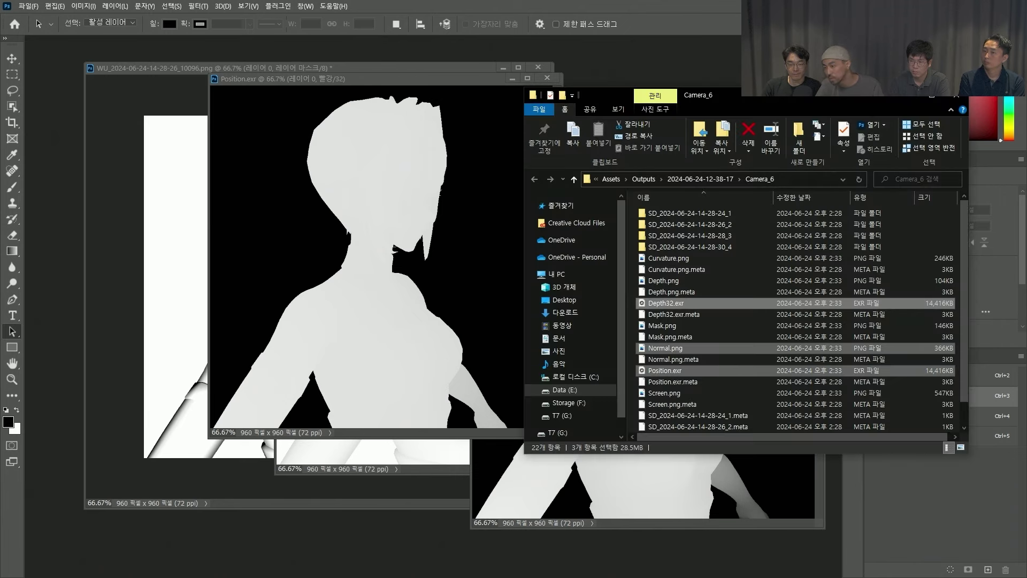
left_click(665, 370)
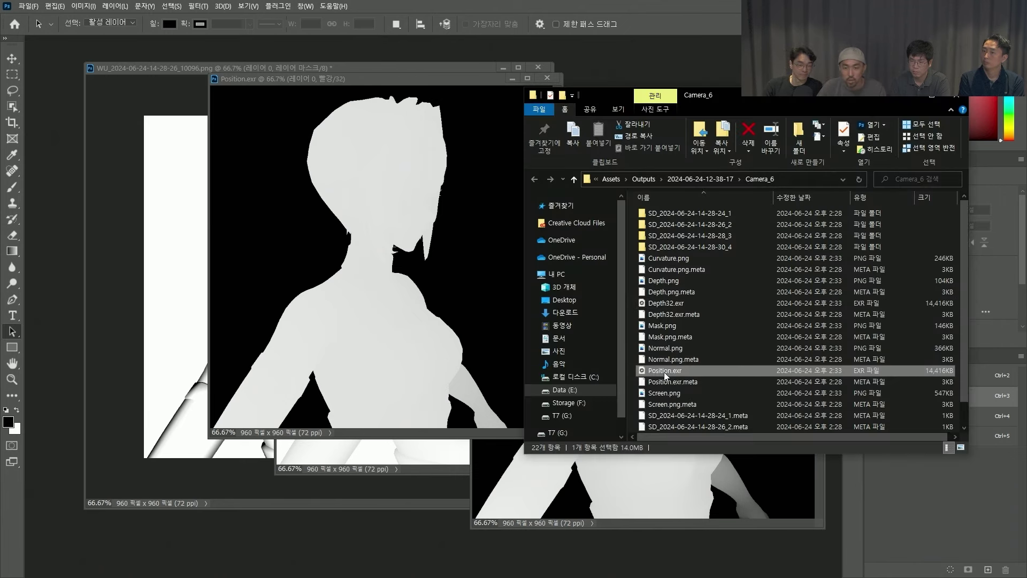
left_click_drag(663, 374, 714, 48)
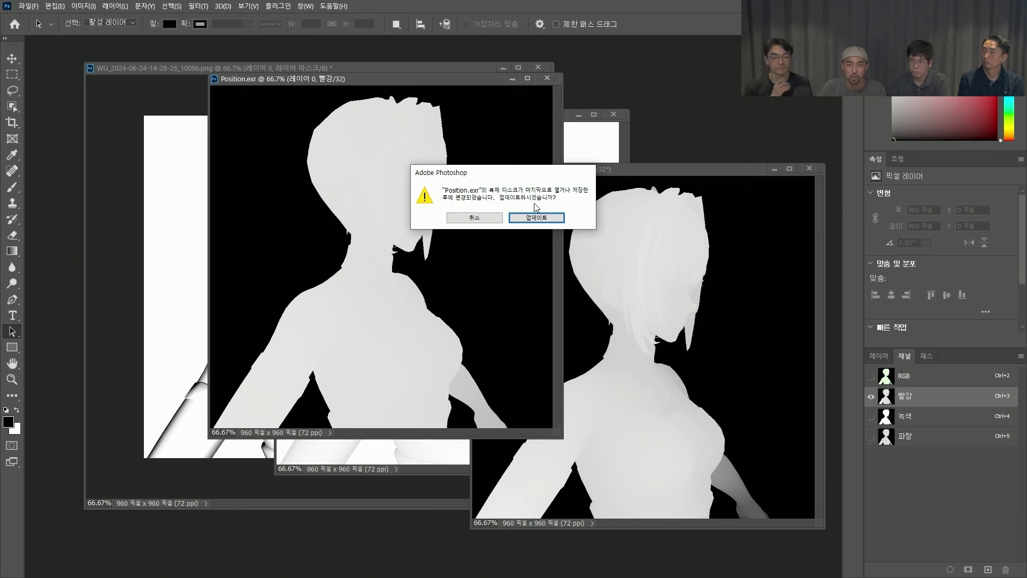
left_click(534, 225)
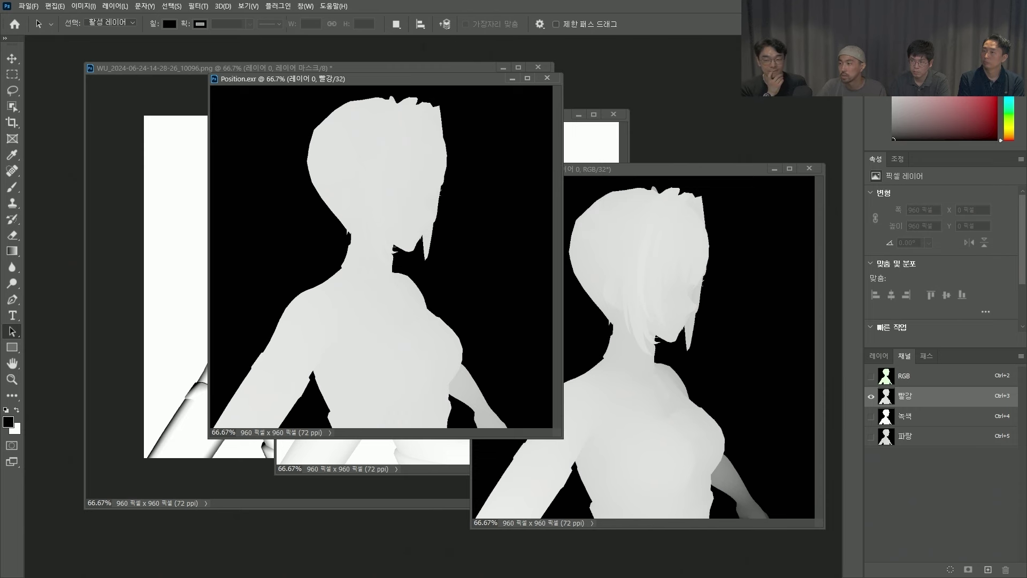
- Show the red channel of the updated Position.exr, move its window clear of the others and select the whole channel for copying
key("ctrl+2")
left_click(958, 403)
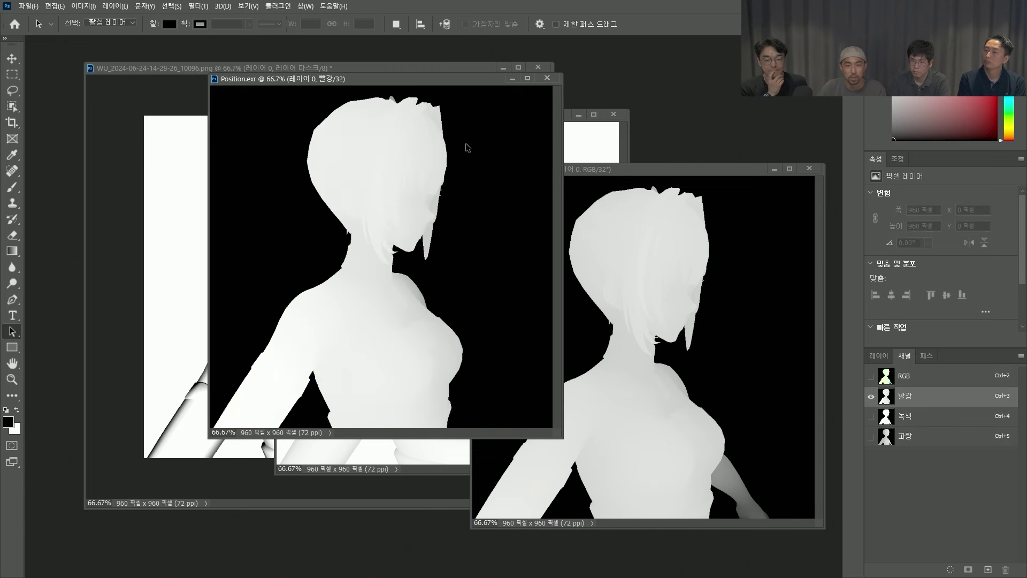
left_click_drag(430, 80, 694, 136)
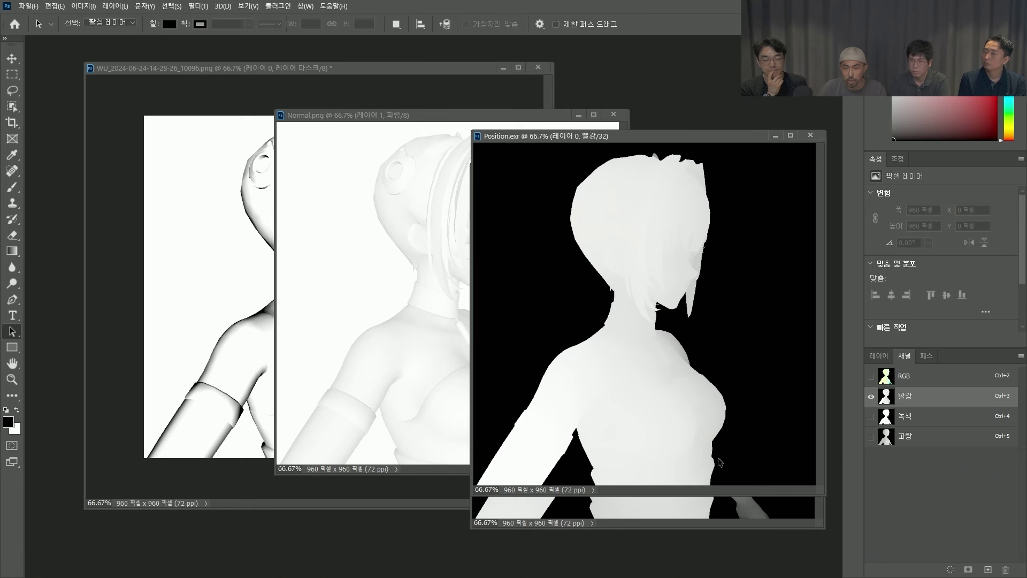
key("ctrl+a")
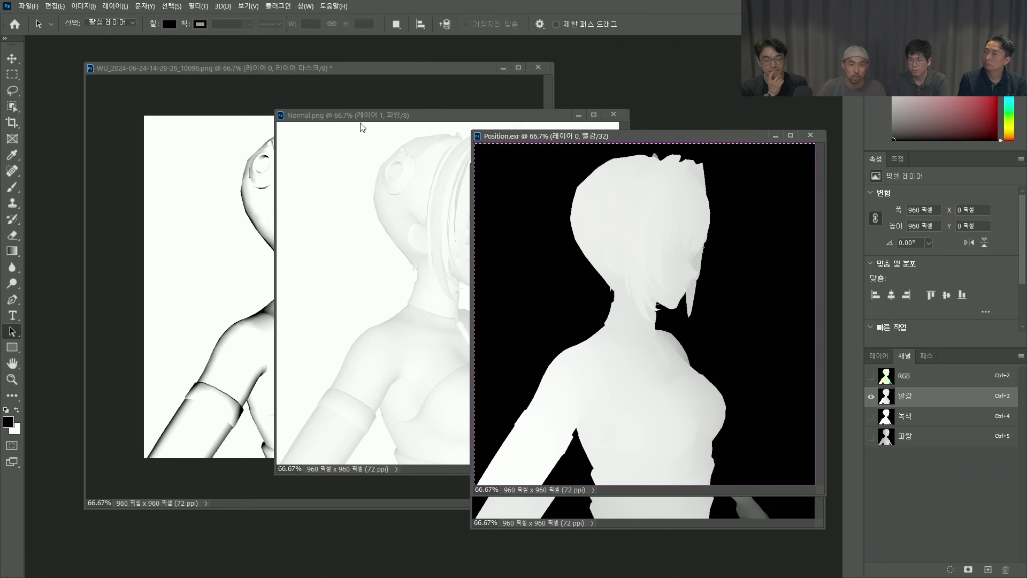
left_click_drag(376, 71, 405, 68)
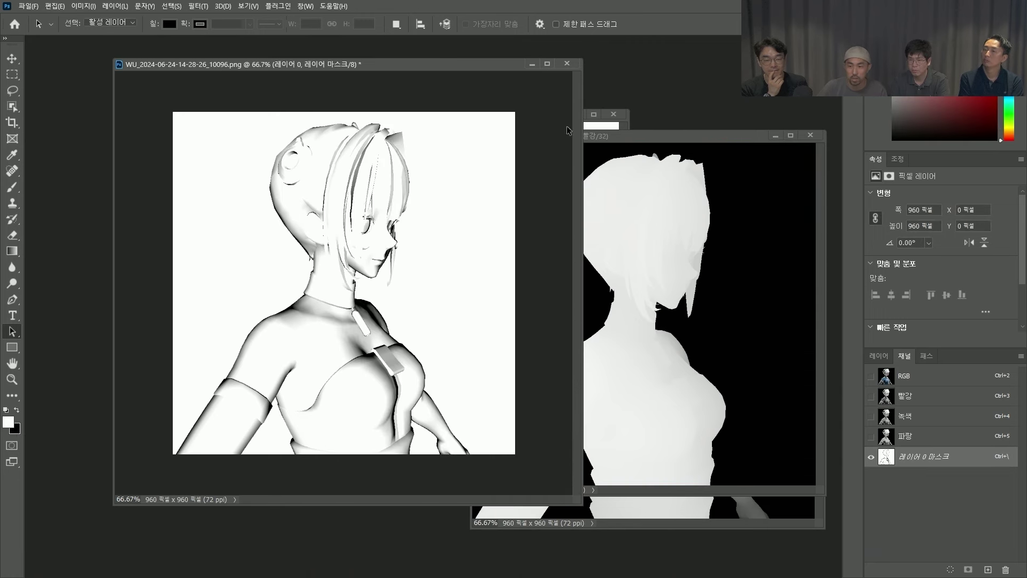
left_click(882, 357)
left_click(966, 433)
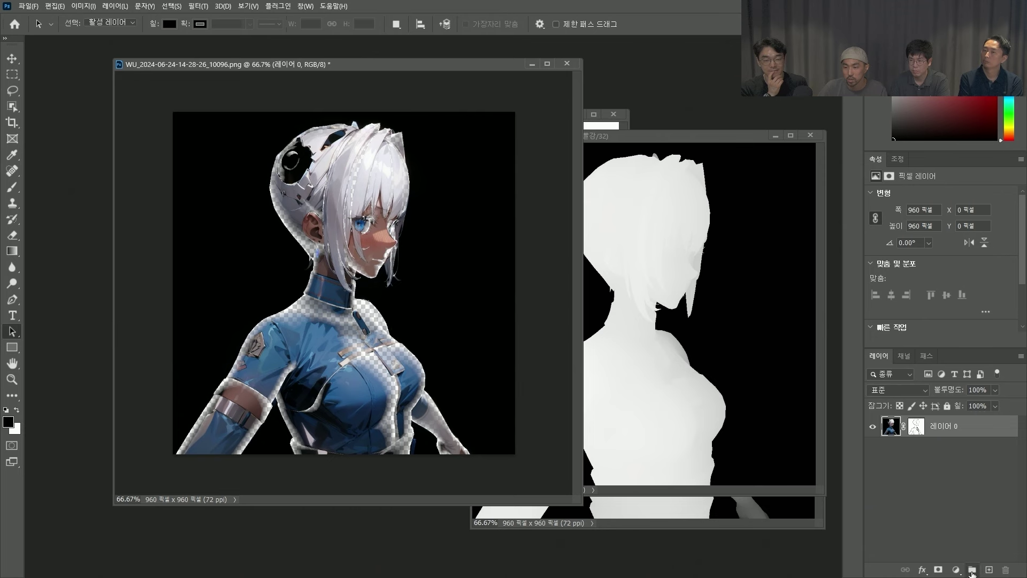
left_click(972, 571)
left_click(939, 569)
left_click_drag(895, 459, 912, 428)
left_click(918, 431, "alt")
key("ctrl+v")
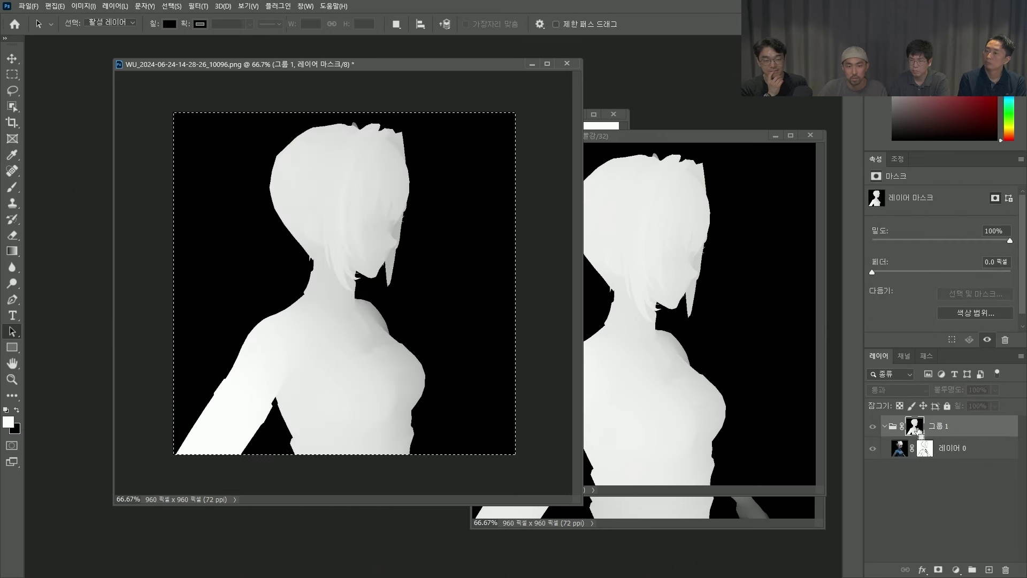
- Apply Levels to the group mask with black input at 180 and white input at 190
key("ctrl+l")
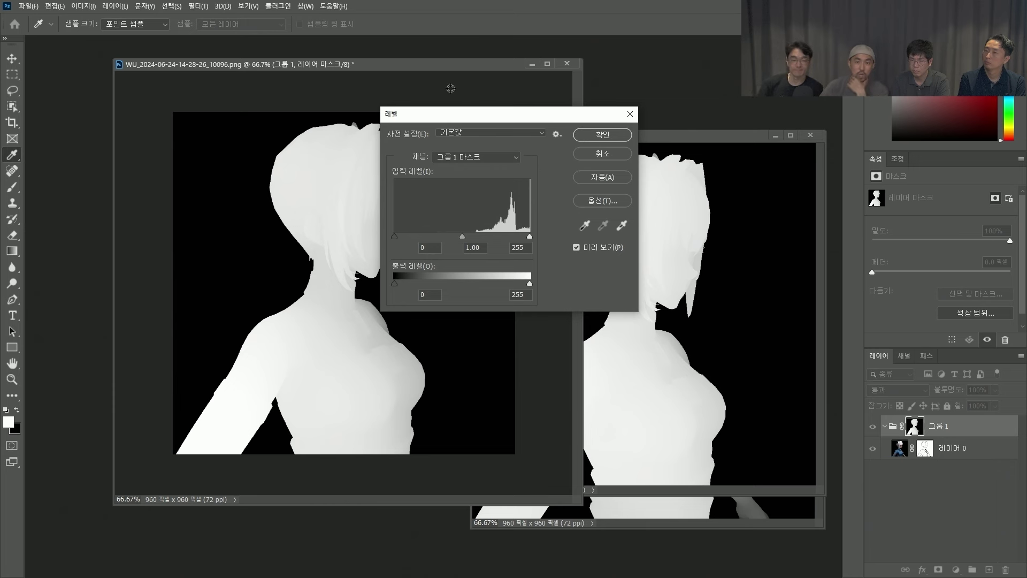
left_click_drag(452, 114, 559, 117)
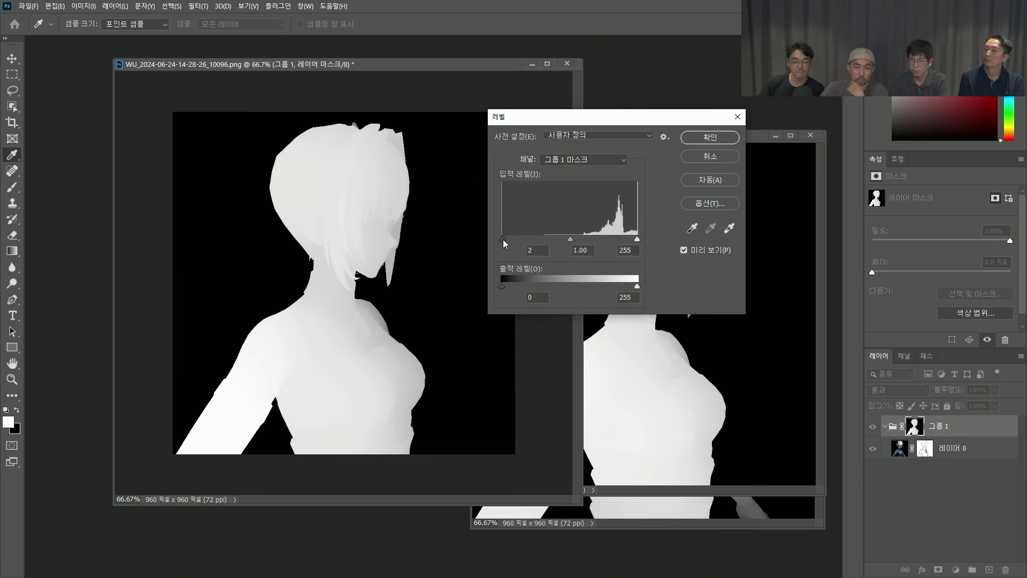
left_click_drag(503, 239, 602, 242)
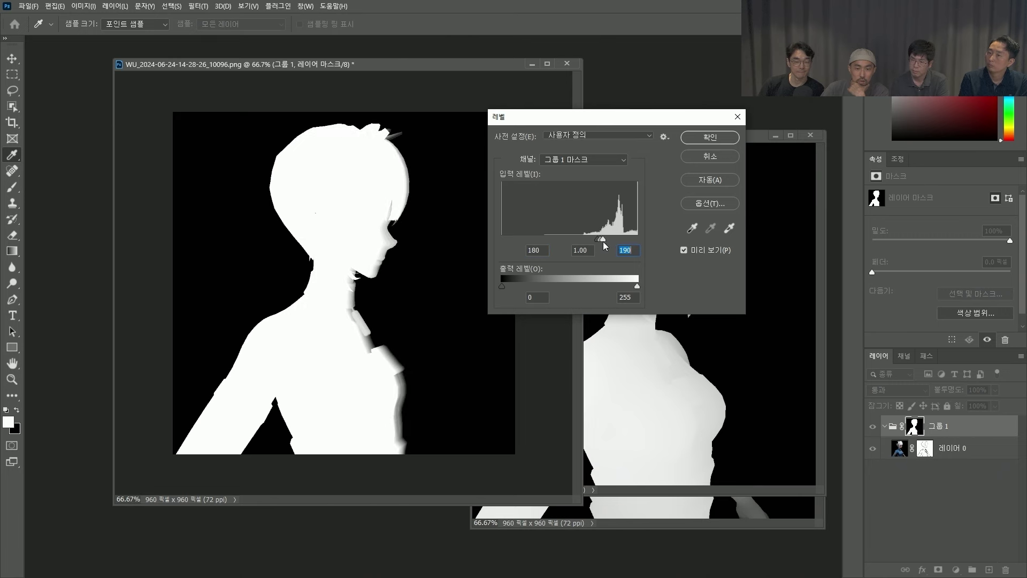
left_click(710, 137)
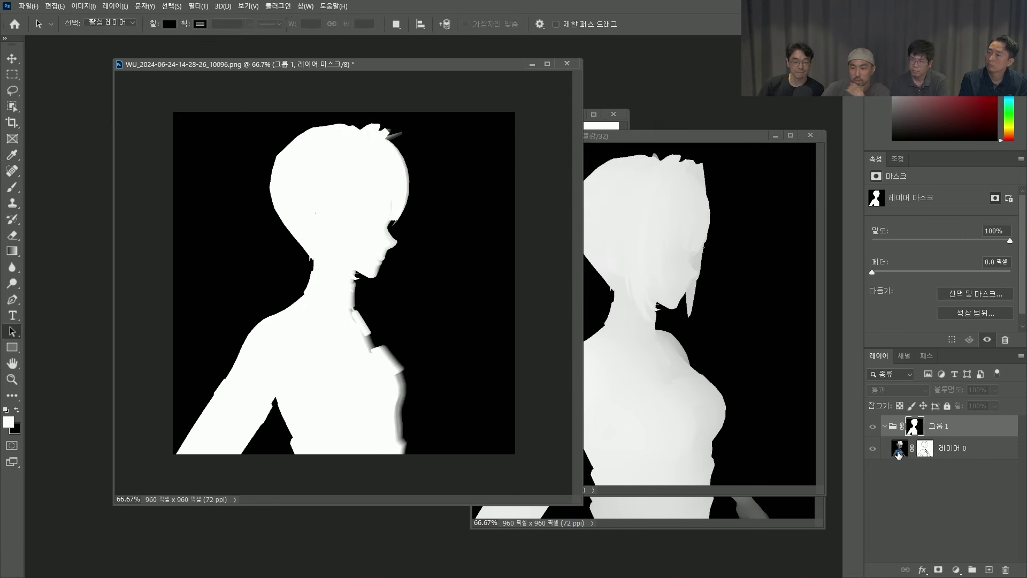
- View the masked character image, merge the group into a single layer and save the file
left_click(898, 452)
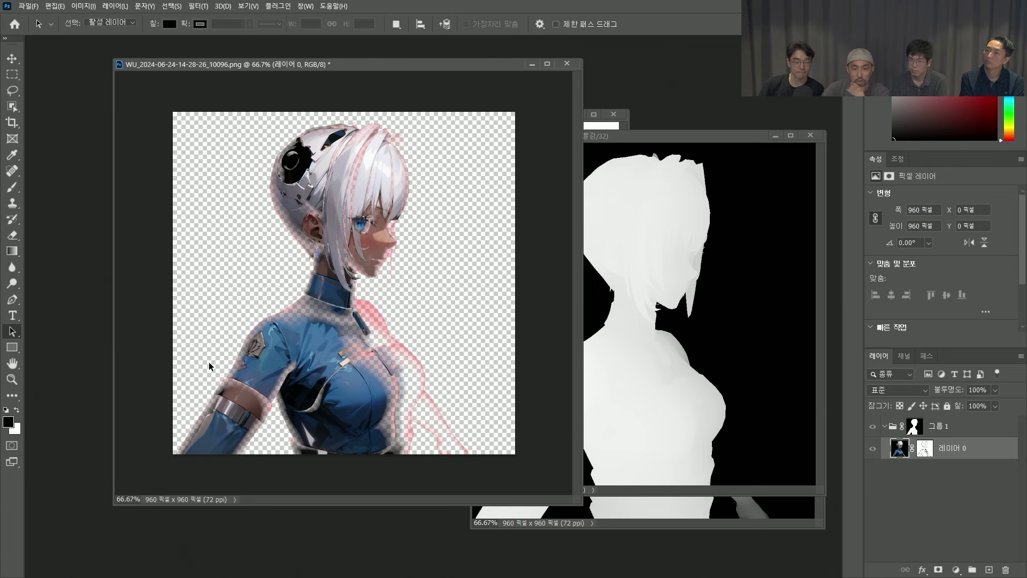
left_click(960, 437, "shift")
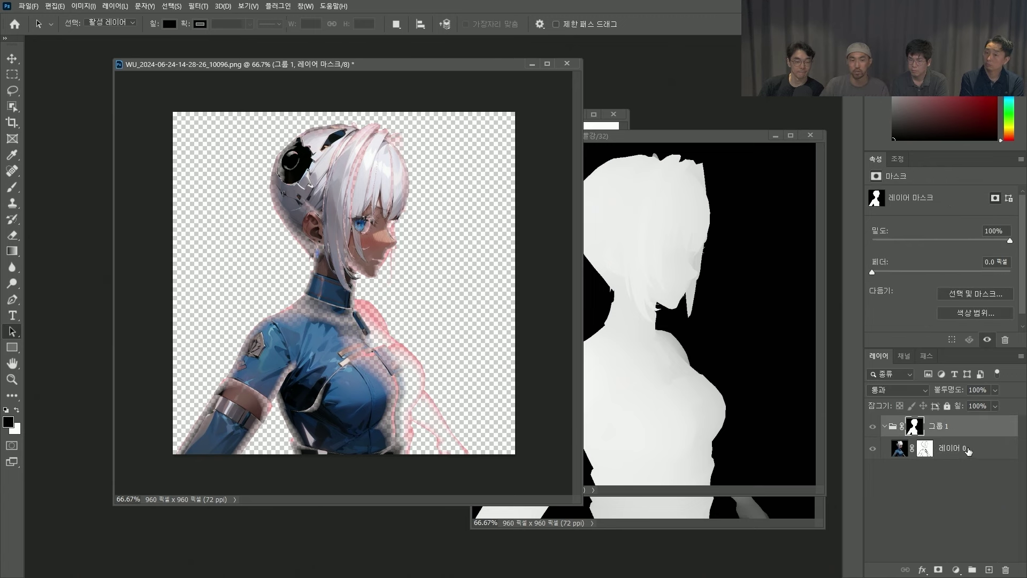
key("ctrl+e")
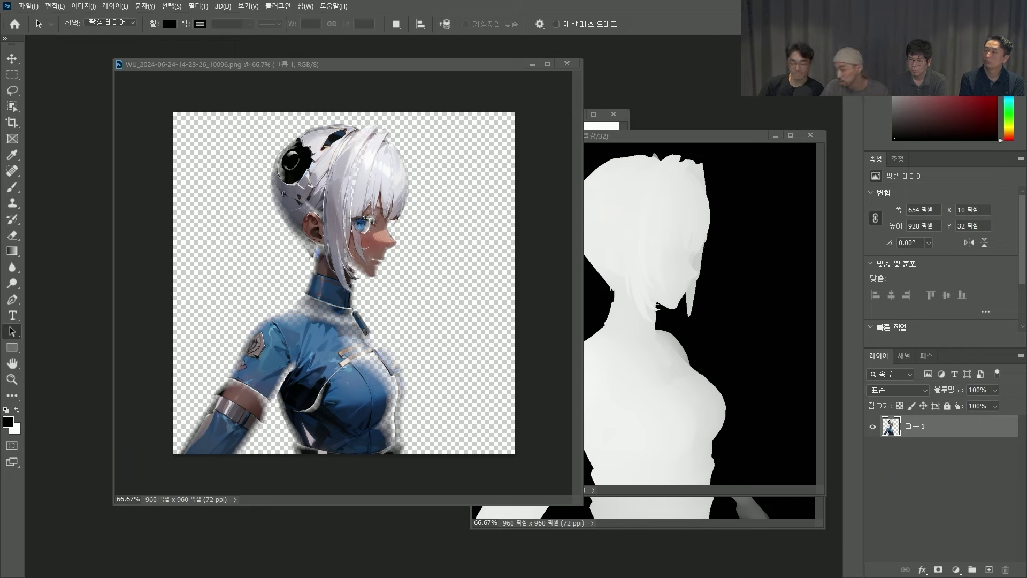
key("alt+Tab")
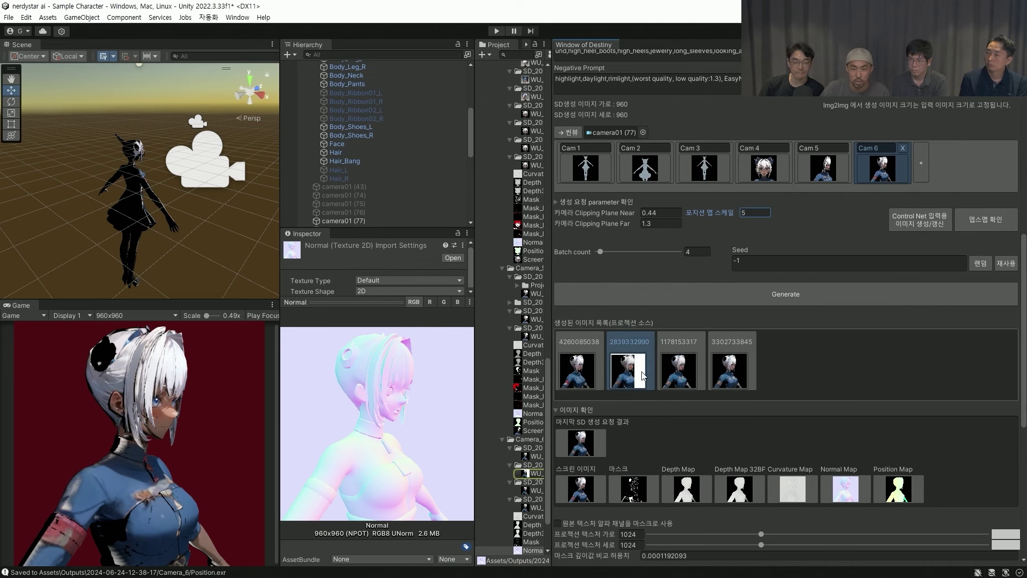
left_click(526, 473)
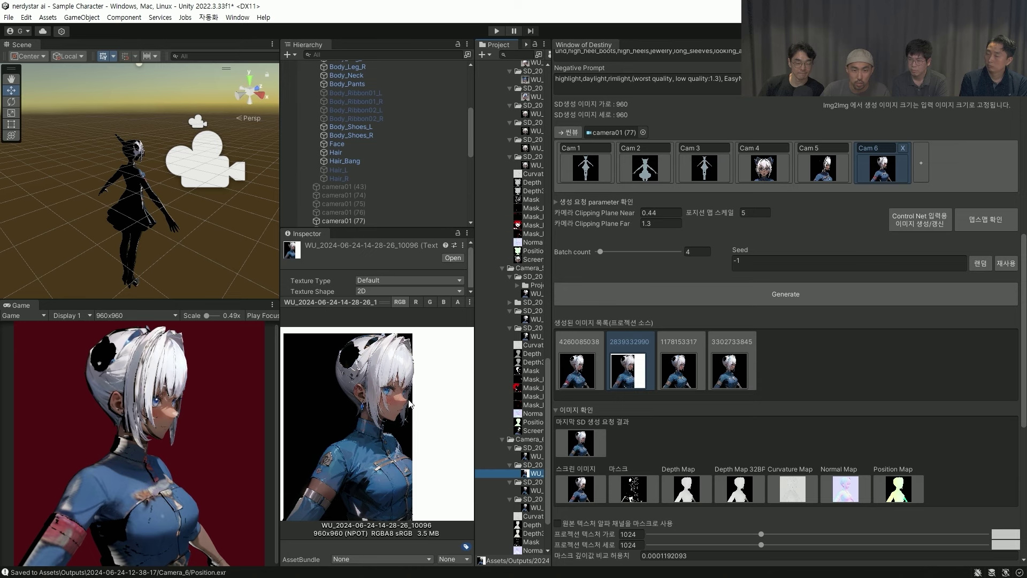
left_click_drag(358, 307, 350, 341)
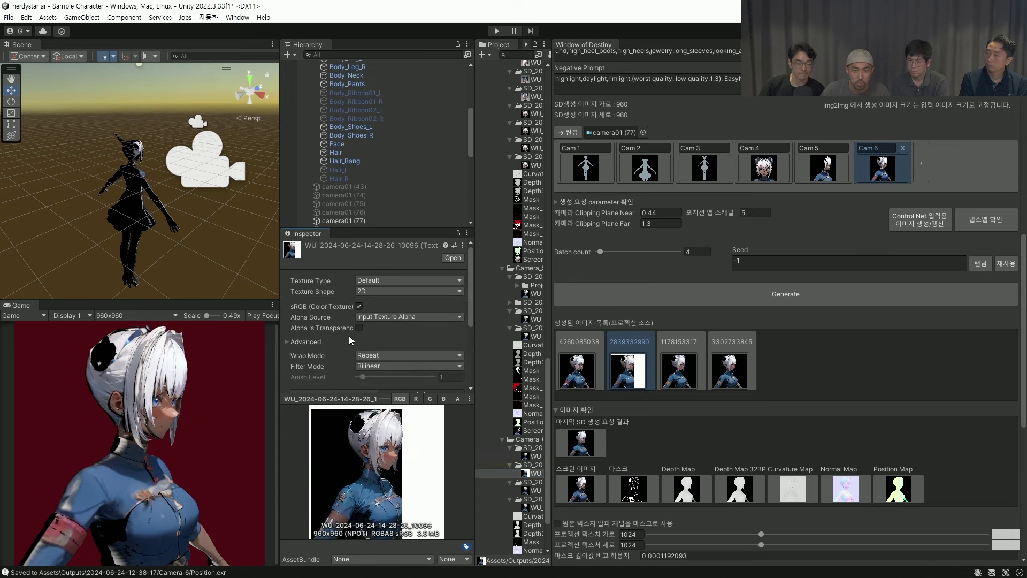
left_click(359, 327)
scroll(374, 332, "down", 3)
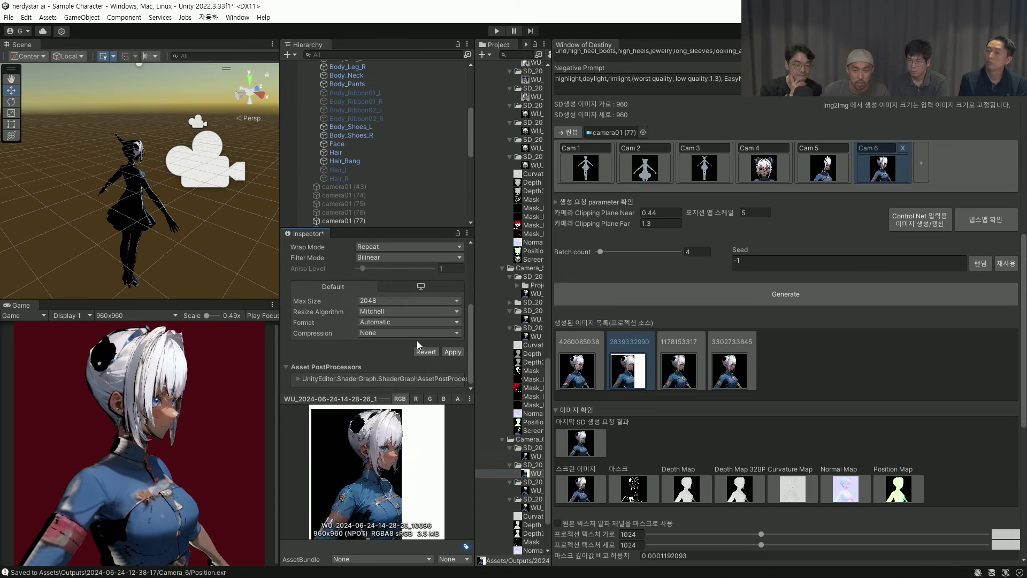
left_click(453, 352)
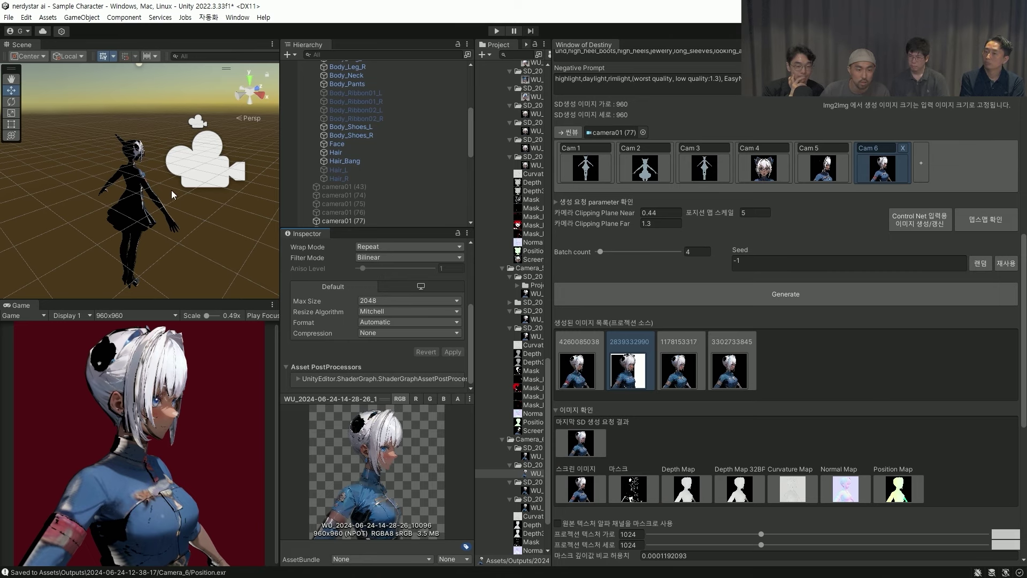
- Select Body, Body_Cloth, Body_Neck, Hair and Hair_Bang in the scene and assign them as the Cam 6 projection targets
scroll(201, 178, "up", 3)
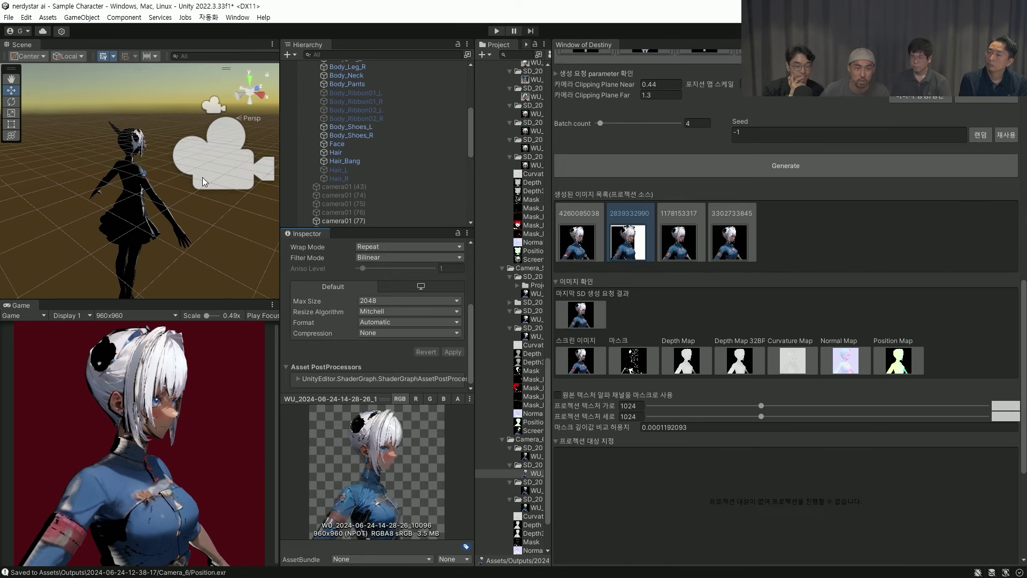
left_click_drag(194, 177, 83, 159, "alt")
left_click(126, 158)
scroll(123, 166, "up", 5)
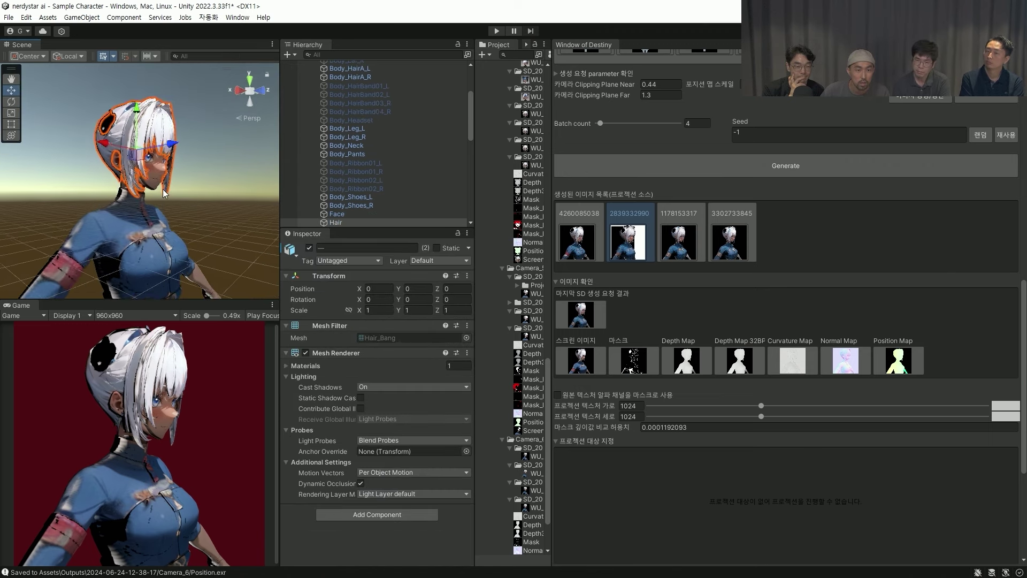
left_click(123, 203, "shift")
left_click_drag(123, 240, 112, 228, "alt")
left_click(111, 228, "shift")
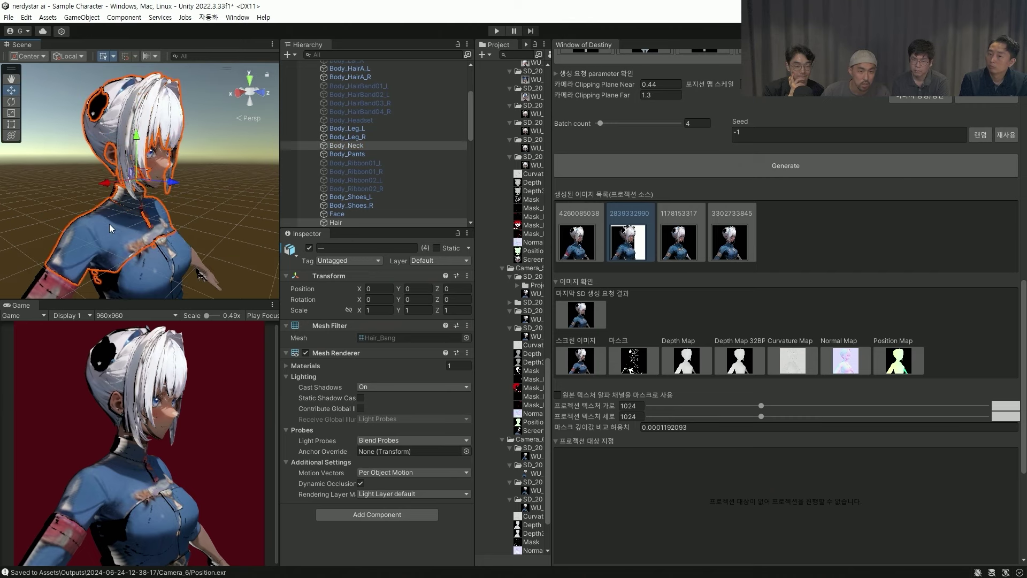
left_click(190, 261, "shift")
key("f")
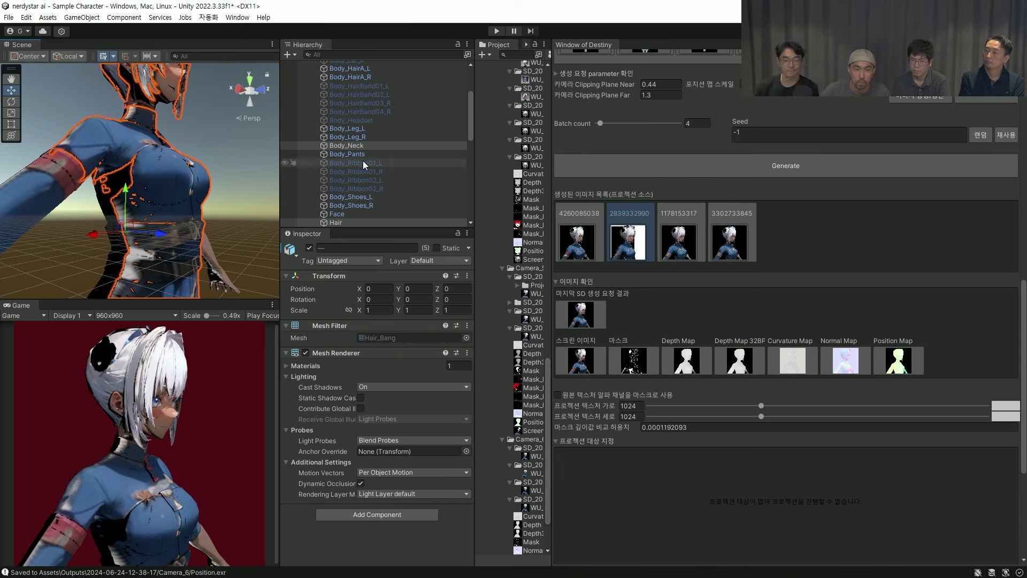
left_click_drag(346, 145, 706, 481)
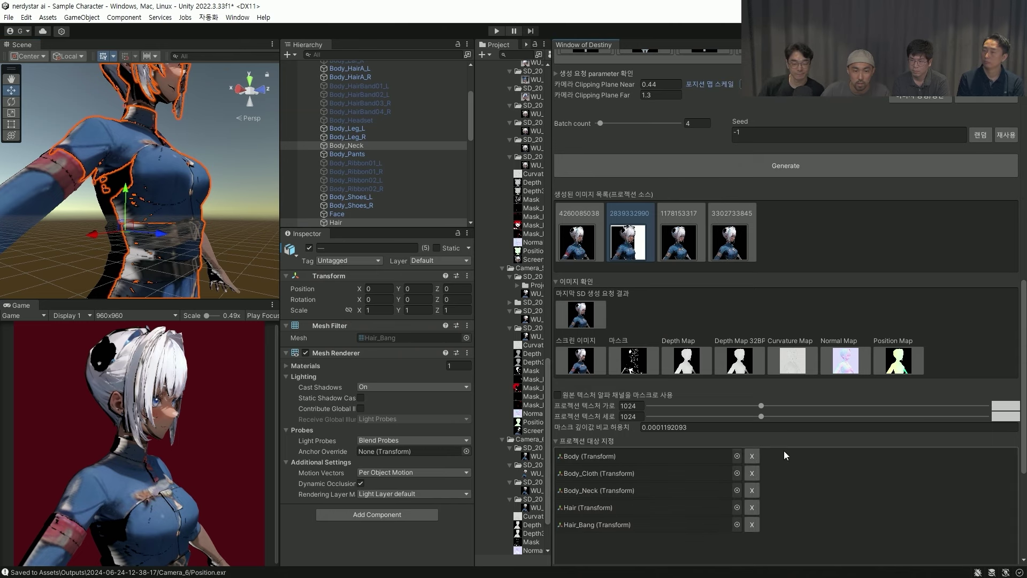
- Run the forced projection for Cam 6, show the projection result and inspect the character's chest from the front
scroll(797, 445, "down", 5)
left_click(906, 438)
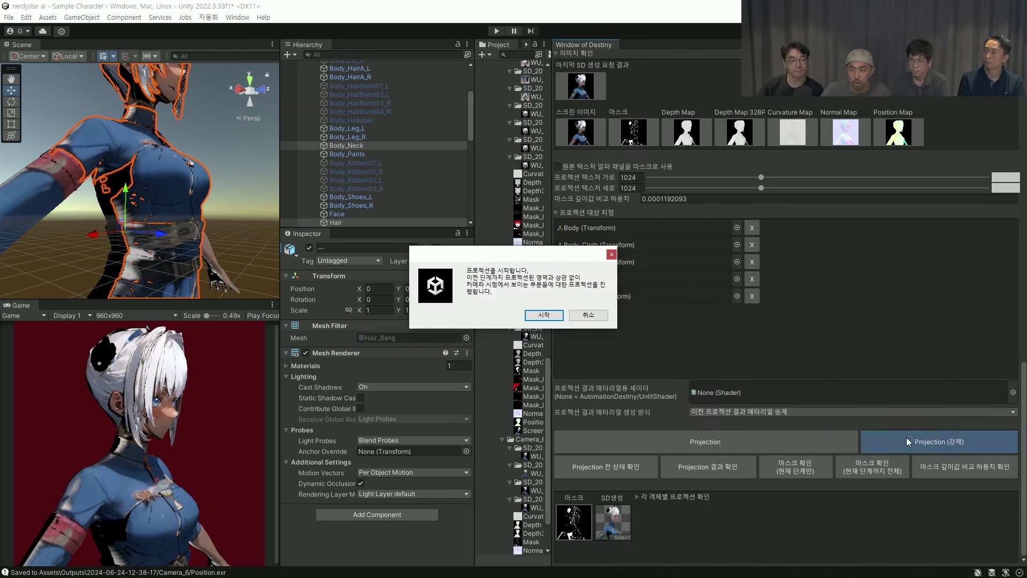
left_click(544, 314)
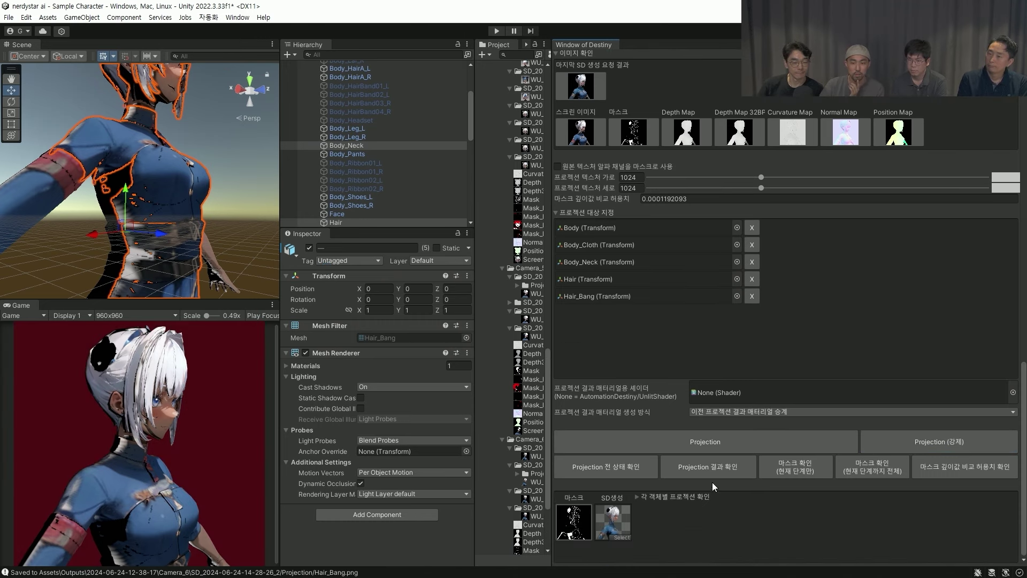
left_click(715, 475)
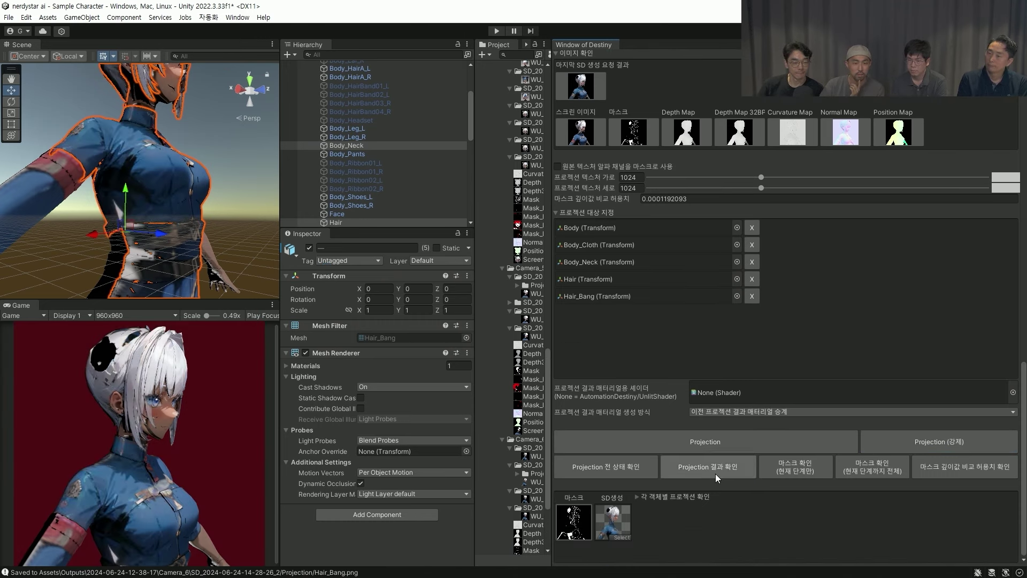
left_click(233, 159)
left_click_drag(233, 159, 146, 190, "alt")
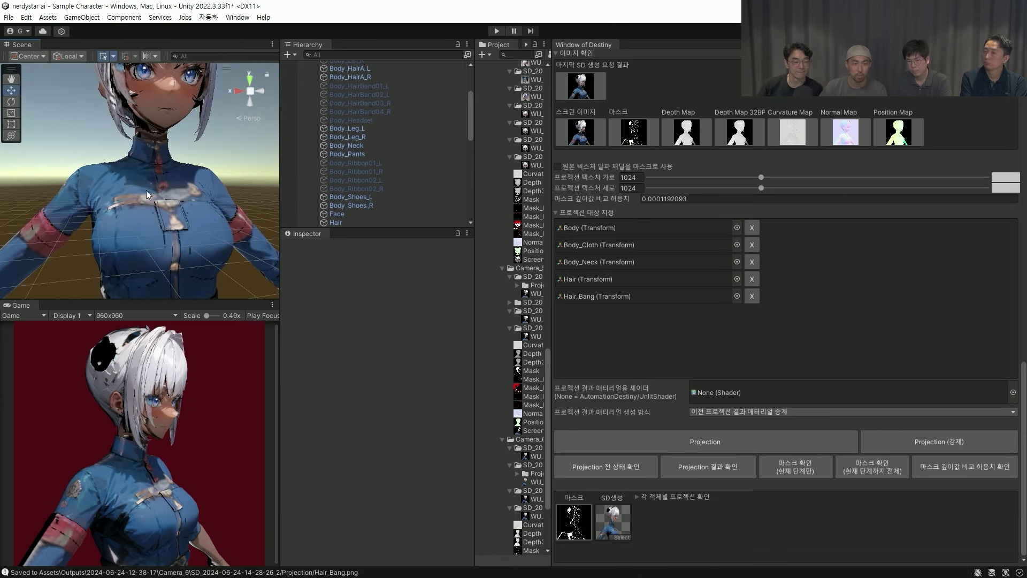
- Add a Cam 7 projection stage and assign camera01 (77), the camera used by Cam 6, to it
scroll(385, 147, "up", 4)
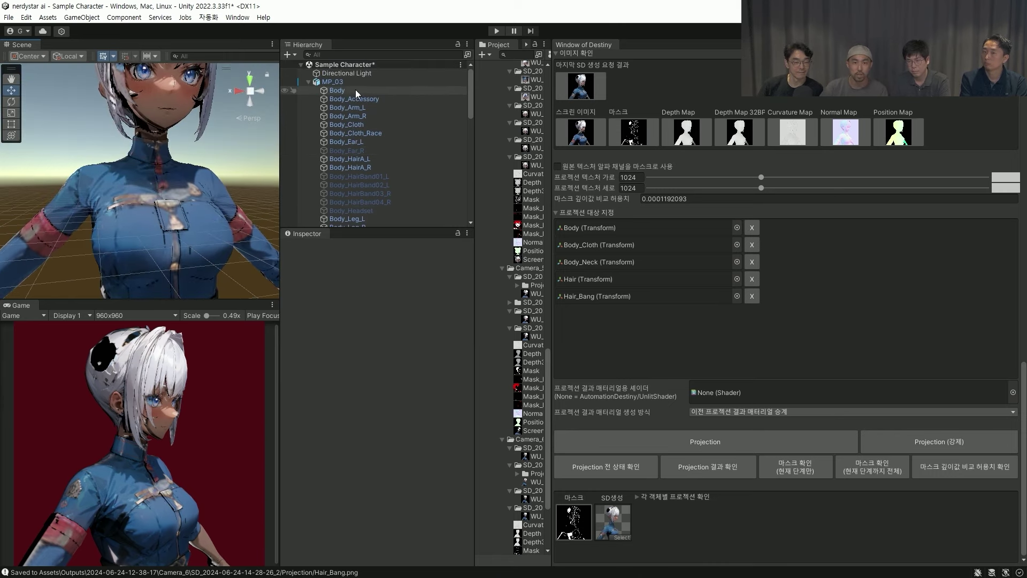
scroll(722, 171, "up", 6)
scroll(749, 203, "up", 8)
left_click(921, 222)
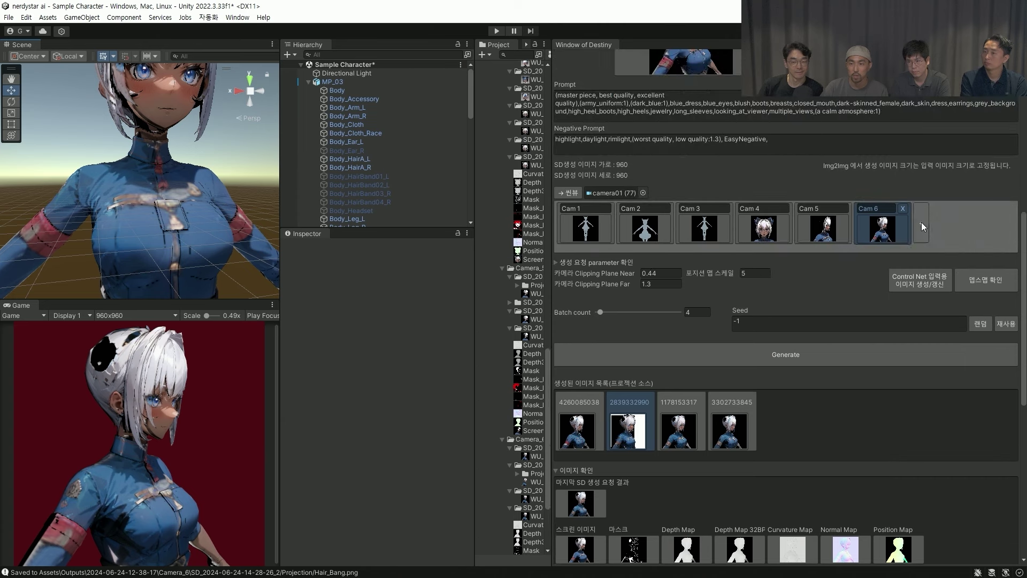
scroll(602, 275, "down", 1)
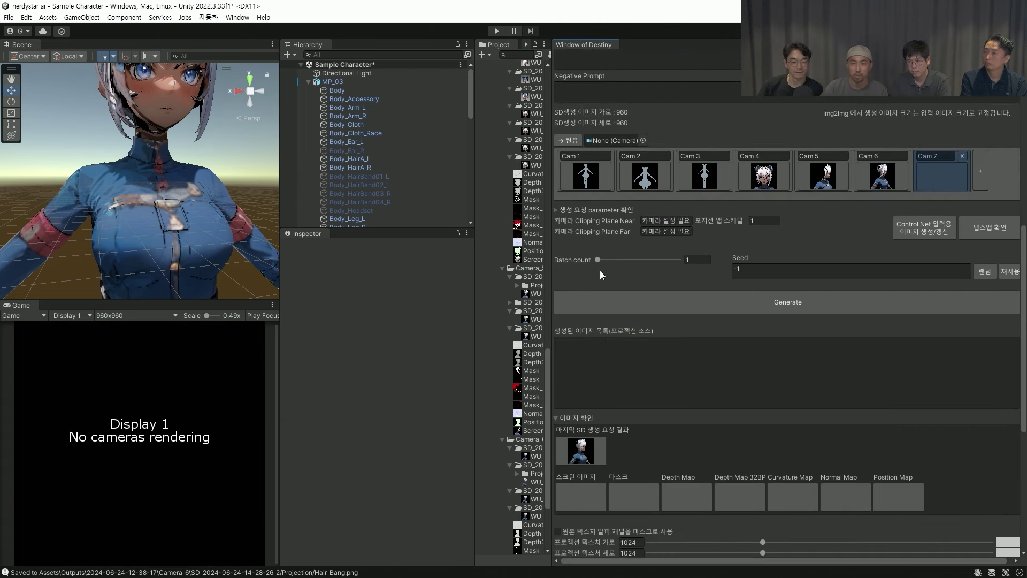
left_click(308, 82)
left_click(882, 176)
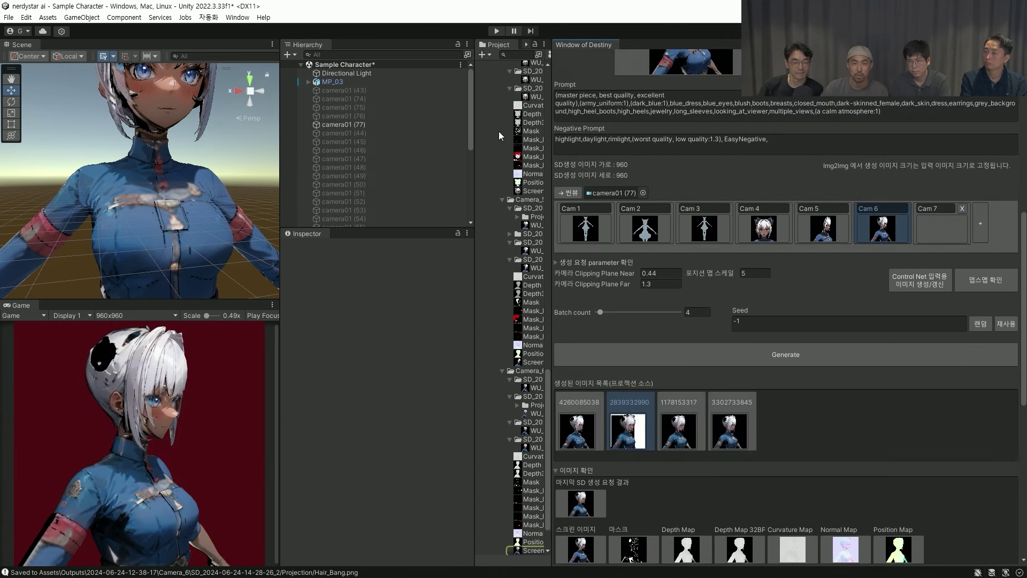
left_click(945, 229)
scroll(566, 184, "up", 5)
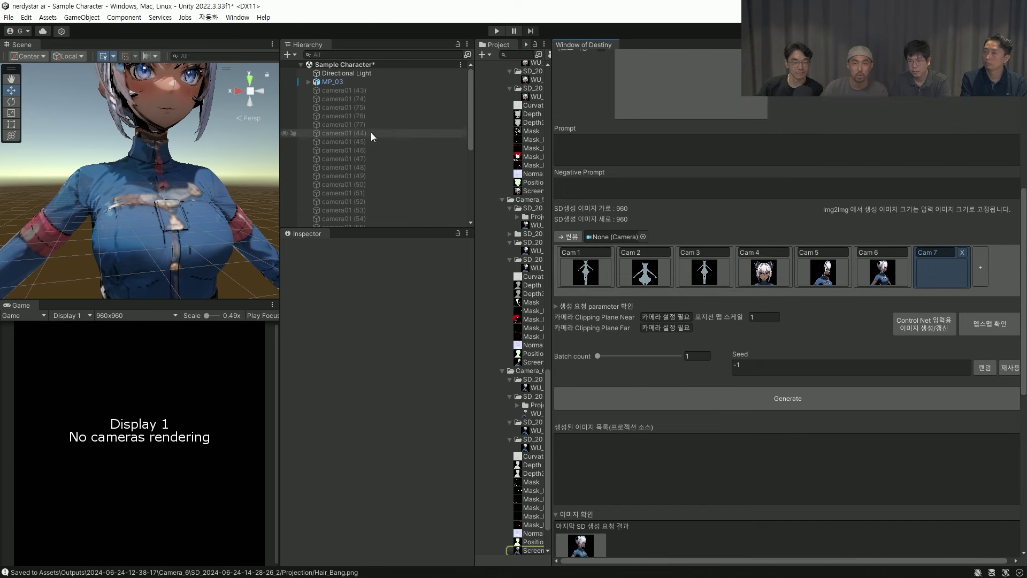
left_click(361, 124)
left_click_drag(360, 125, 622, 233)
- Mirror the MP_03 model by setting its X scale to -1
left_click(356, 81)
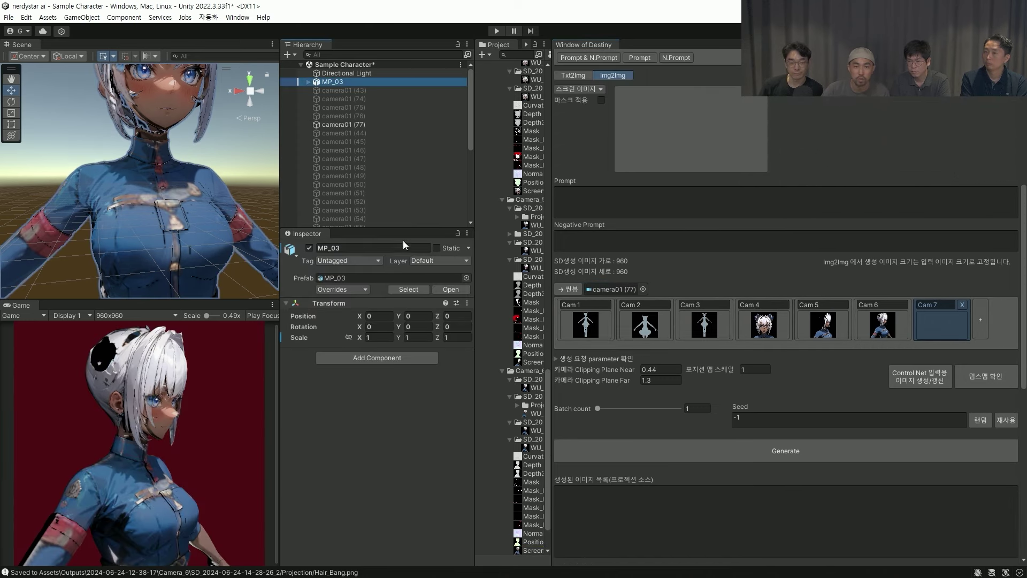
left_click(386, 338)
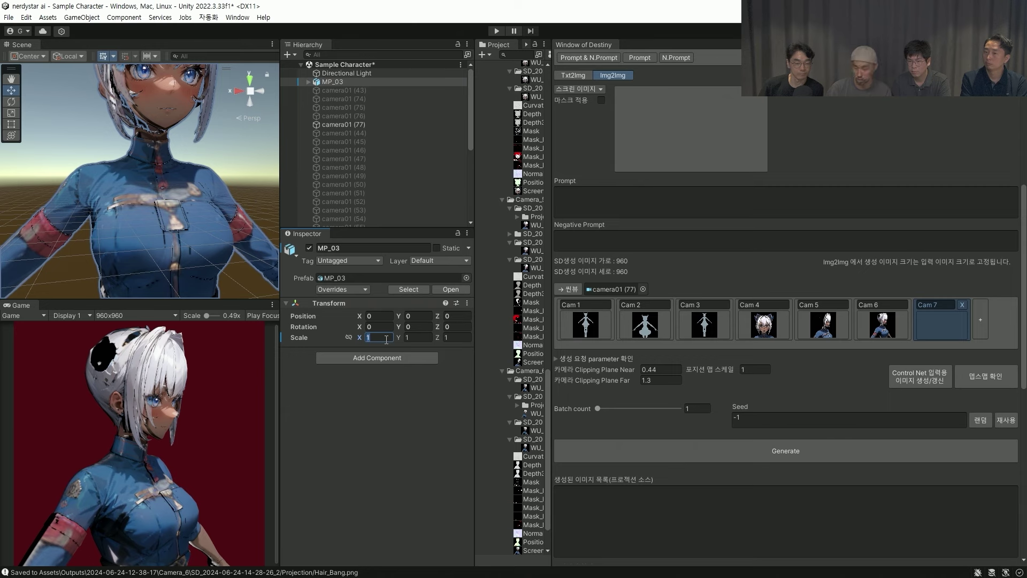
type("-")
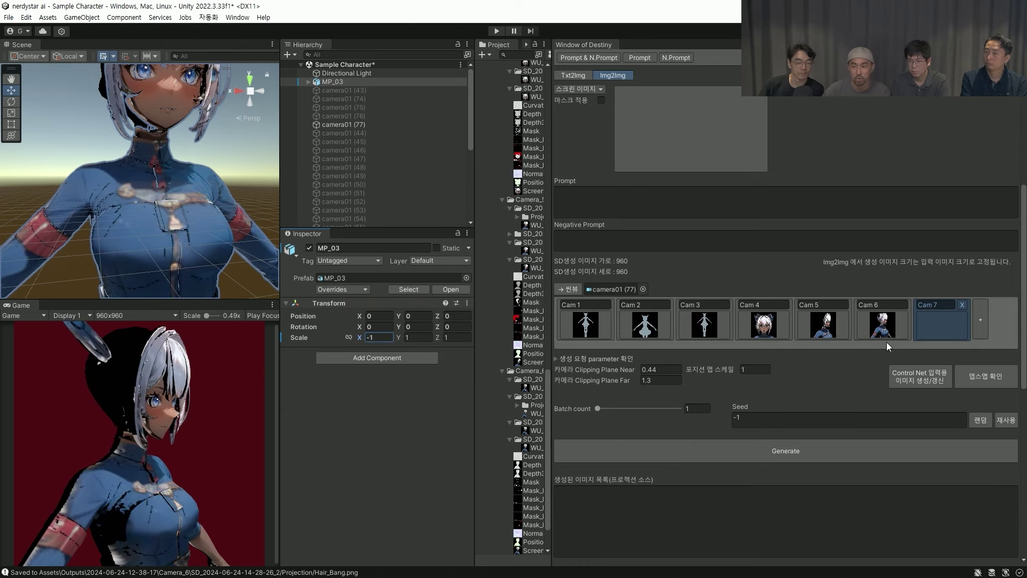
- Use Cam 6's Screen image as the projection source for Cam 7 and apply edited import settings to the copied texture
left_click(882, 323)
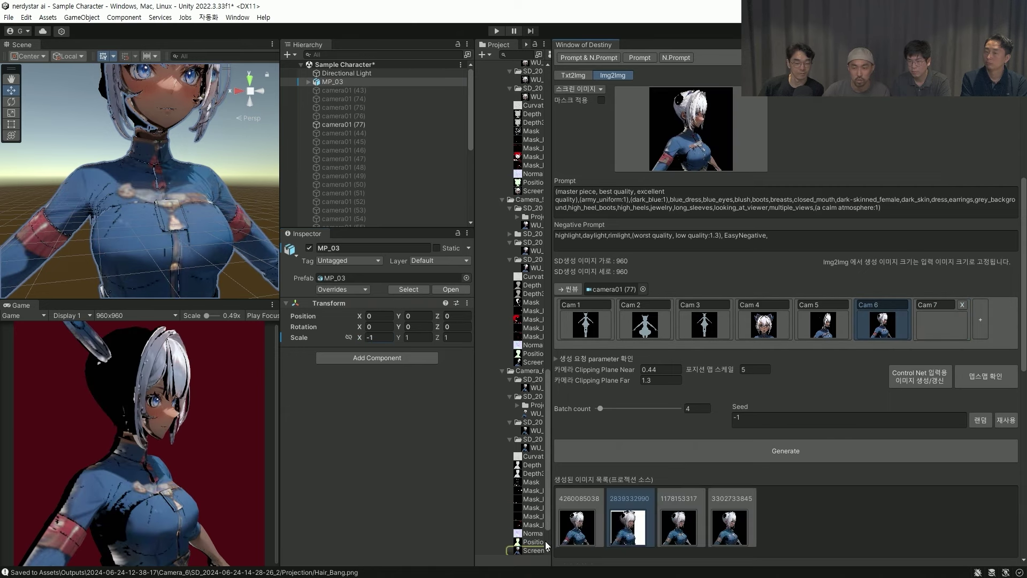
left_click(944, 323)
scroll(714, 479, "down", 2)
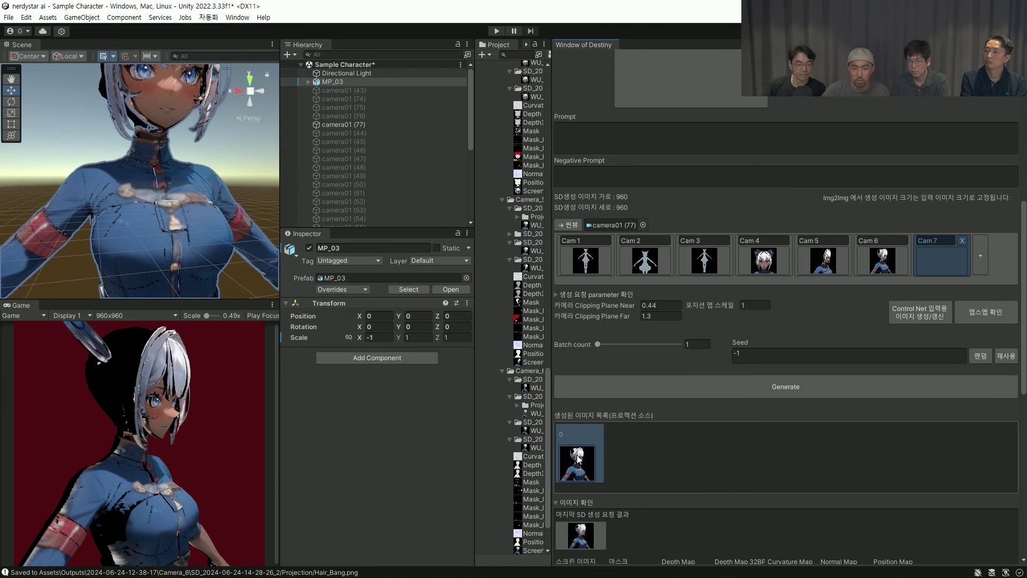
left_click(522, 551)
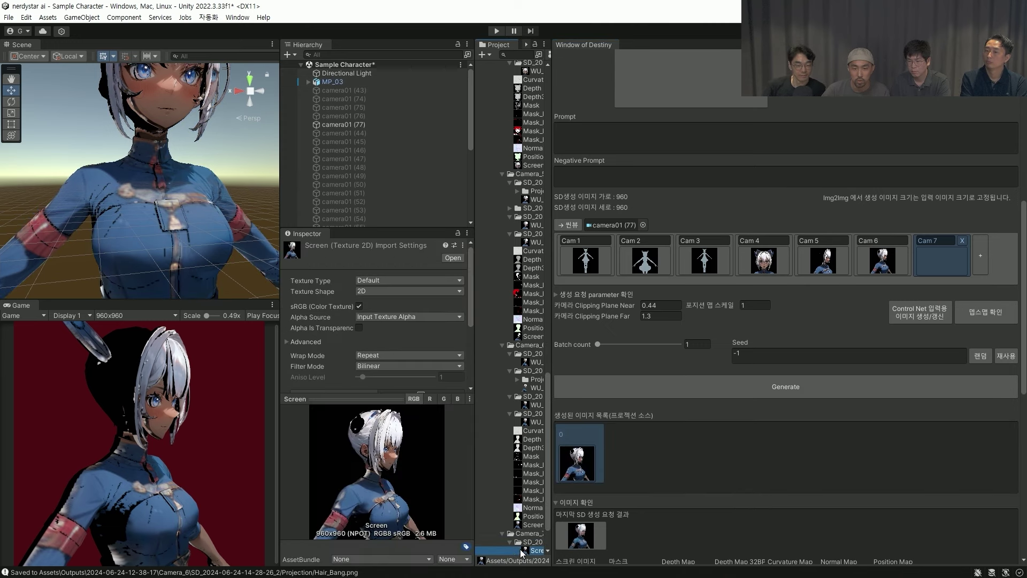
left_click(359, 306)
scroll(410, 336, "down", 3)
left_click(452, 352)
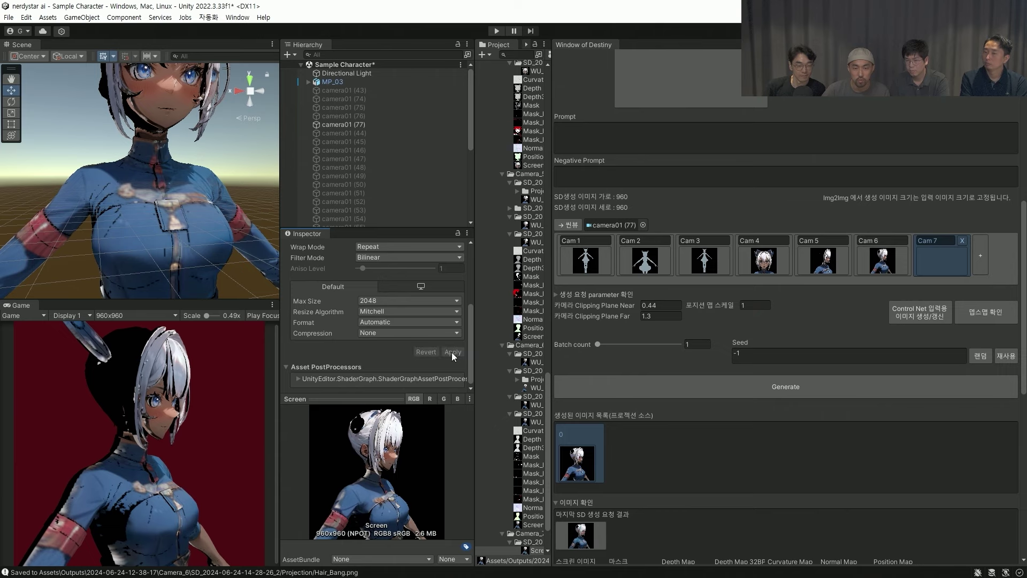
- Select Body, Body_Neck, Hair and Hair_Bang in the scene and assign them as the Cam 7 projection targets
scroll(670, 428, "down", 5)
left_click_drag(147, 106, 90, 117, "alt")
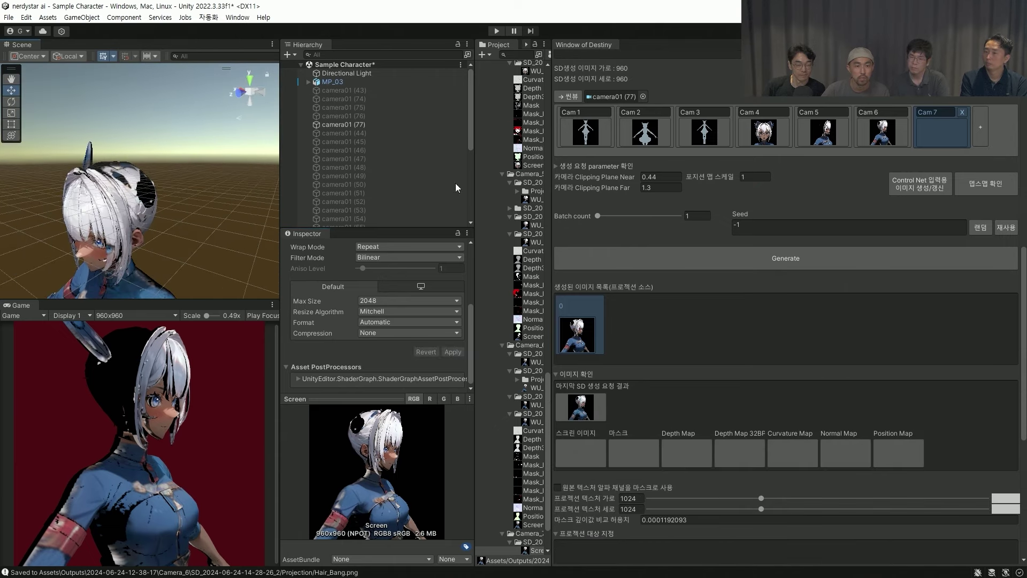
left_click(142, 216)
left_click(98, 219, "shift")
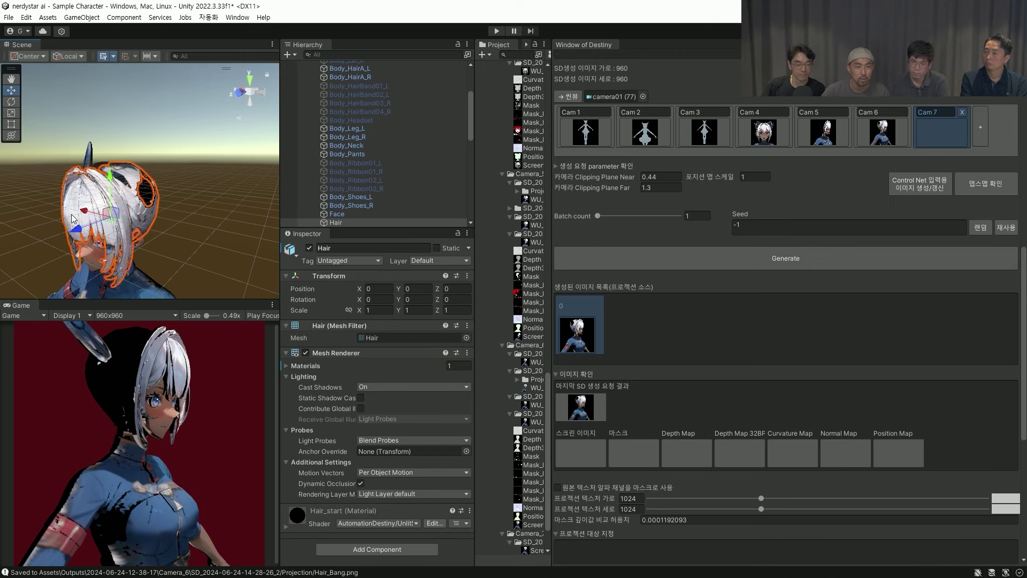
left_click_drag(98, 219, 129, 232, "alt")
left_click(130, 228, "shift")
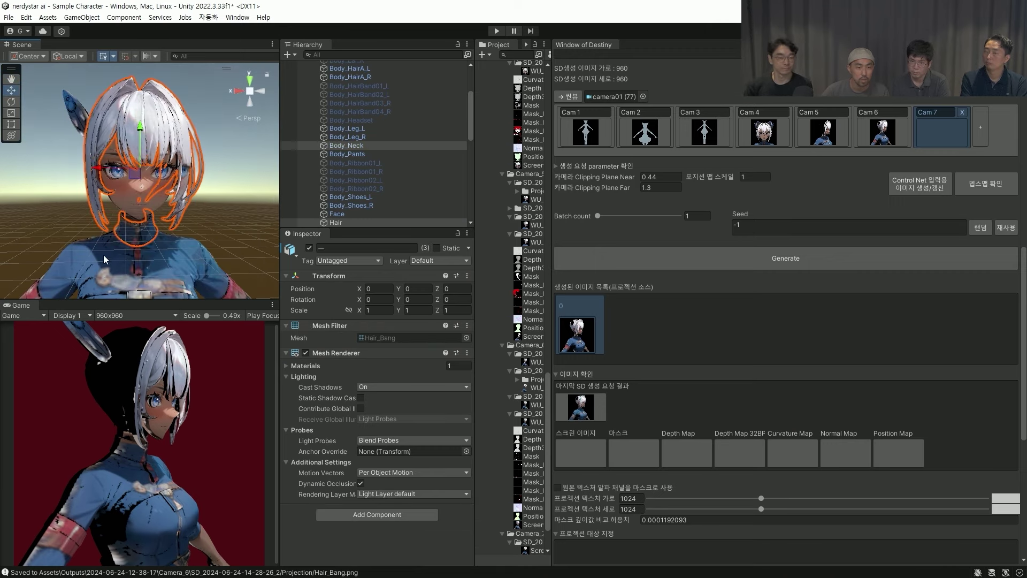
left_click(134, 264, "shift")
scroll(134, 241, "down", 3)
scroll(711, 289, "down", 10)
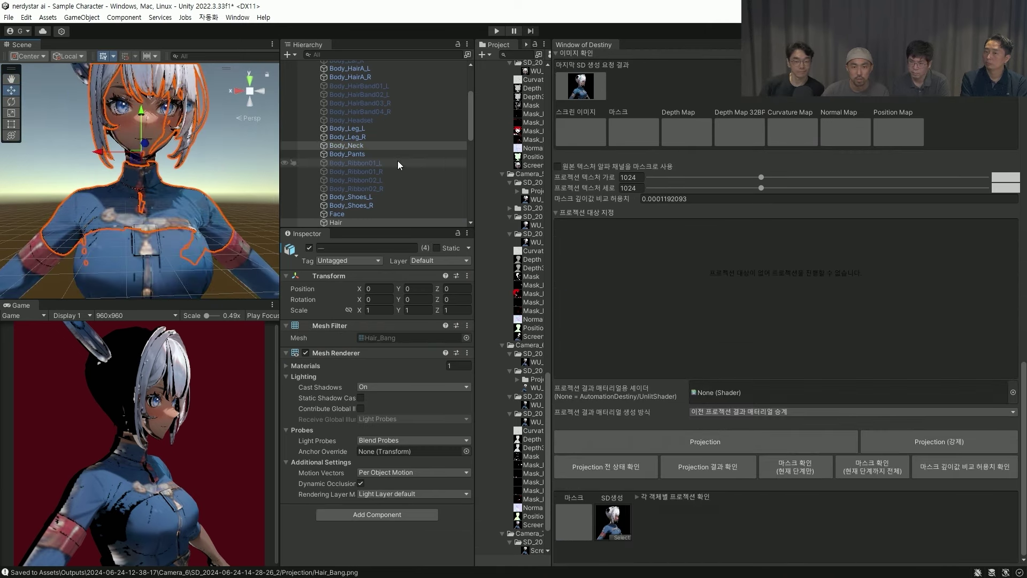
left_click_drag(374, 145, 614, 280)
- Run the forced projection for Cam 7 with the Screen image, show its result and inspect the character's upper body
left_click(936, 447)
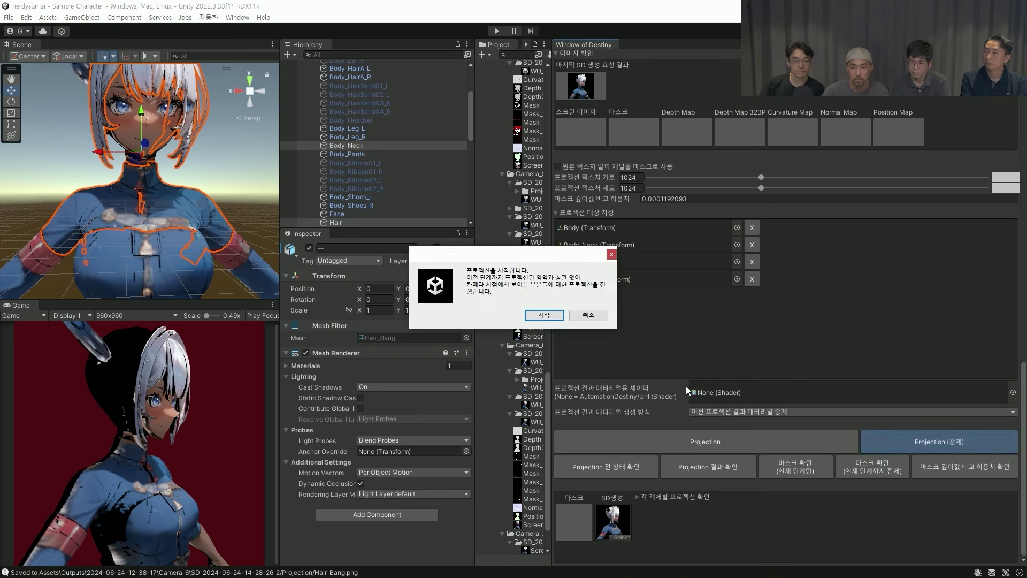
left_click(552, 319)
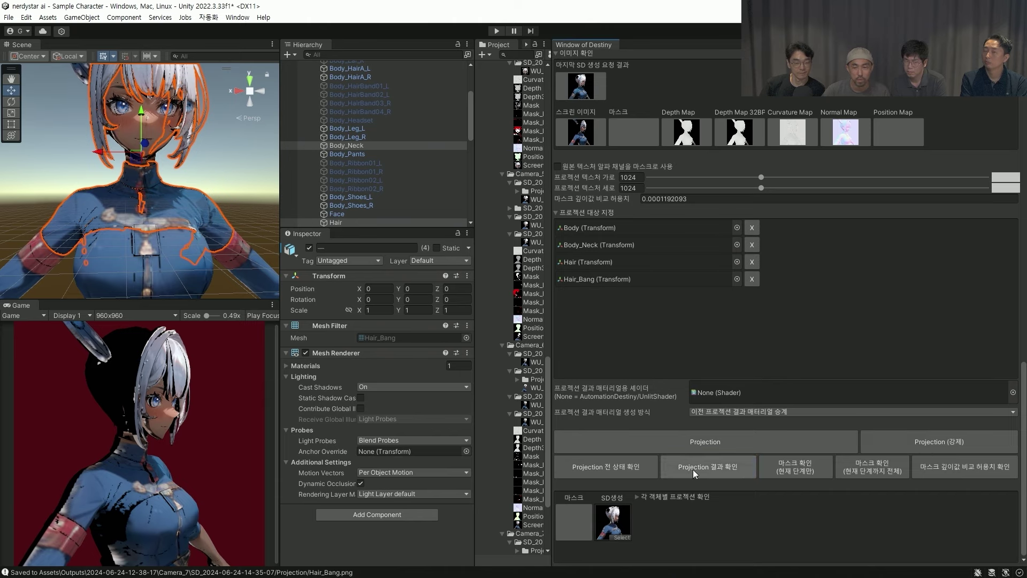
left_click_drag(219, 202, 186, 252, "alt")
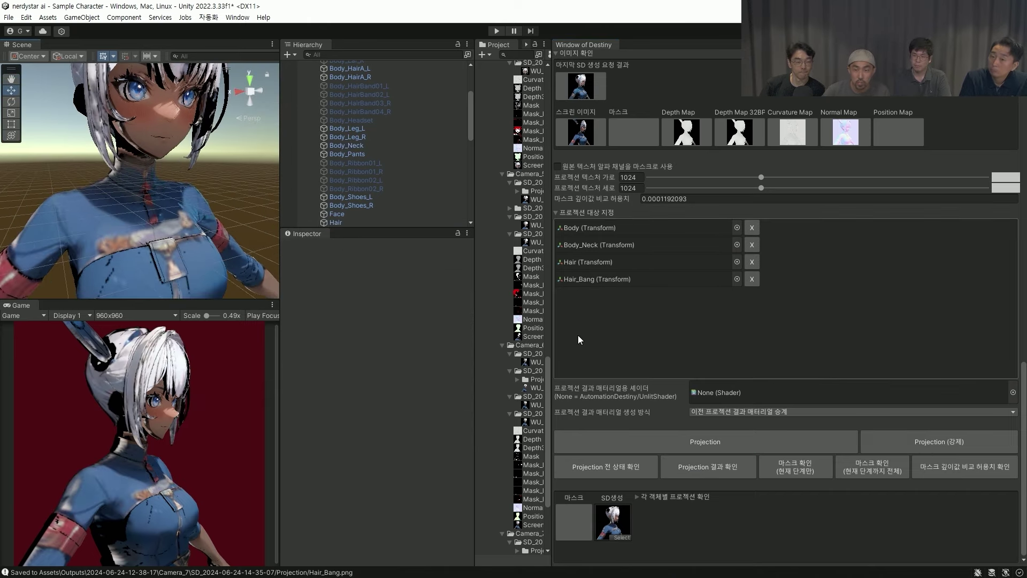
scroll(621, 142, "up", 3)
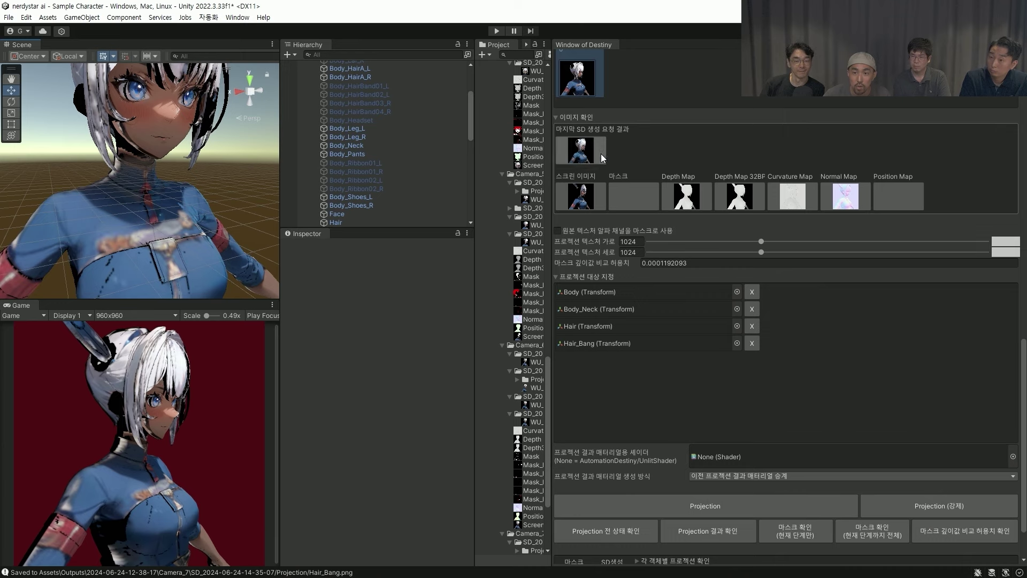
scroll(601, 153, "up", 2)
scroll(840, 228, "up", 10)
scroll(841, 233, "up", 3)
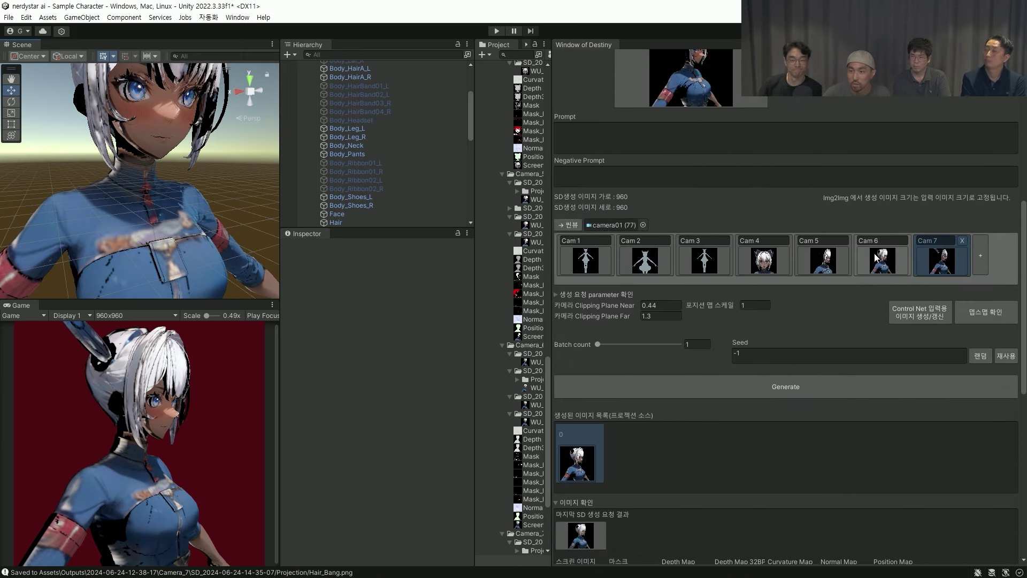
left_click(882, 261)
left_click(651, 471)
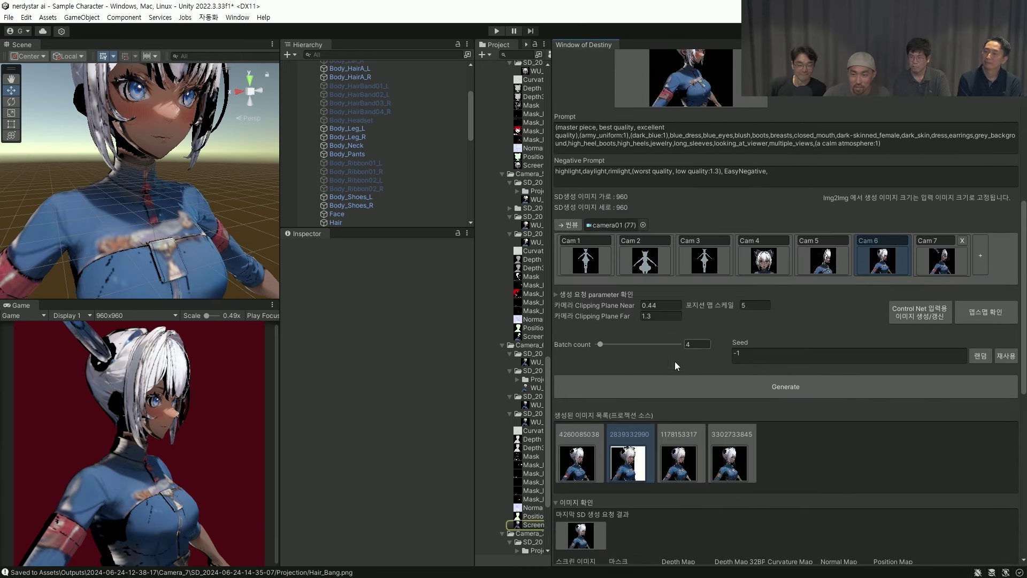
left_click(536, 388)
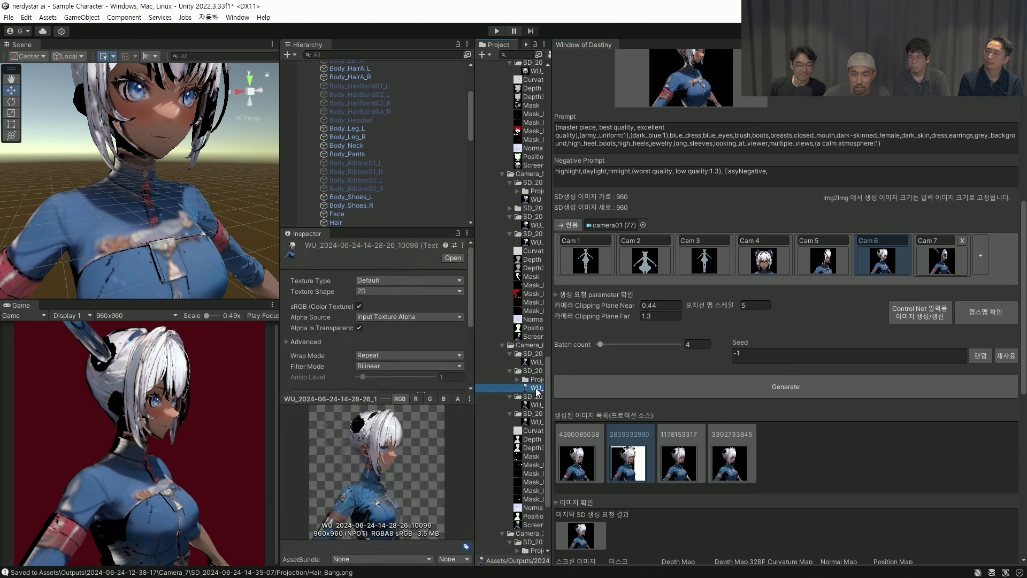
left_click(944, 261)
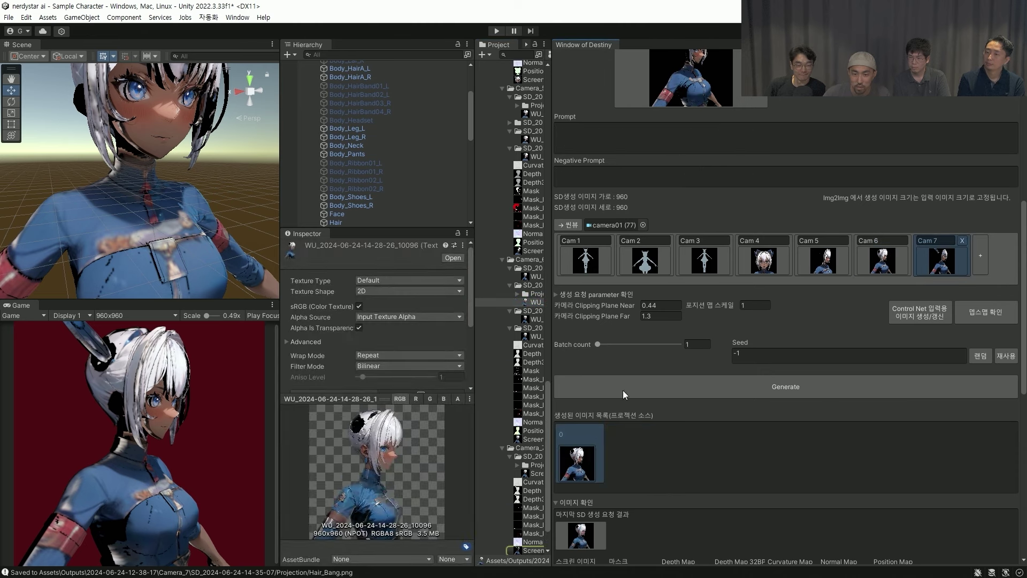
left_click(882, 260)
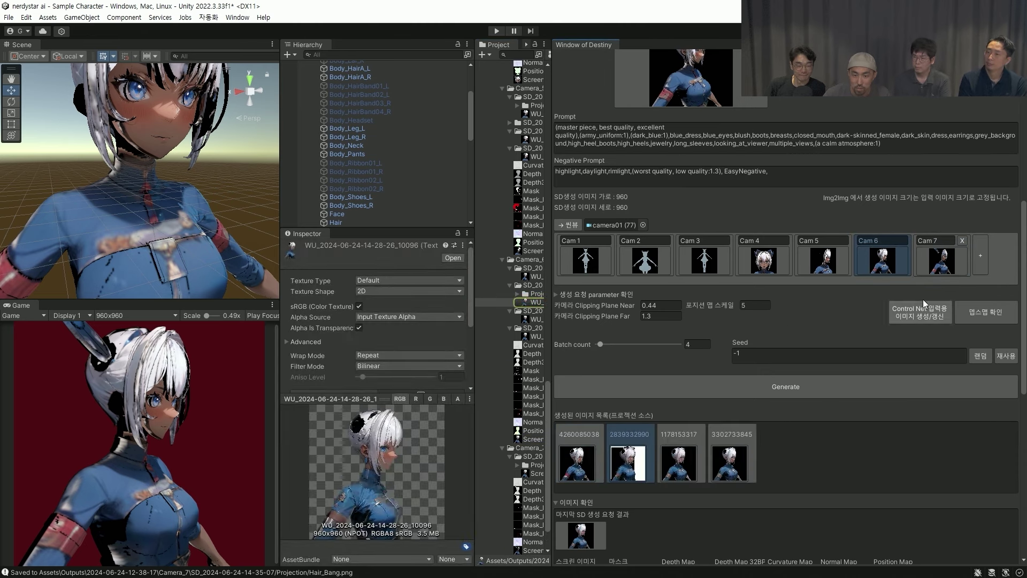
left_click(935, 268)
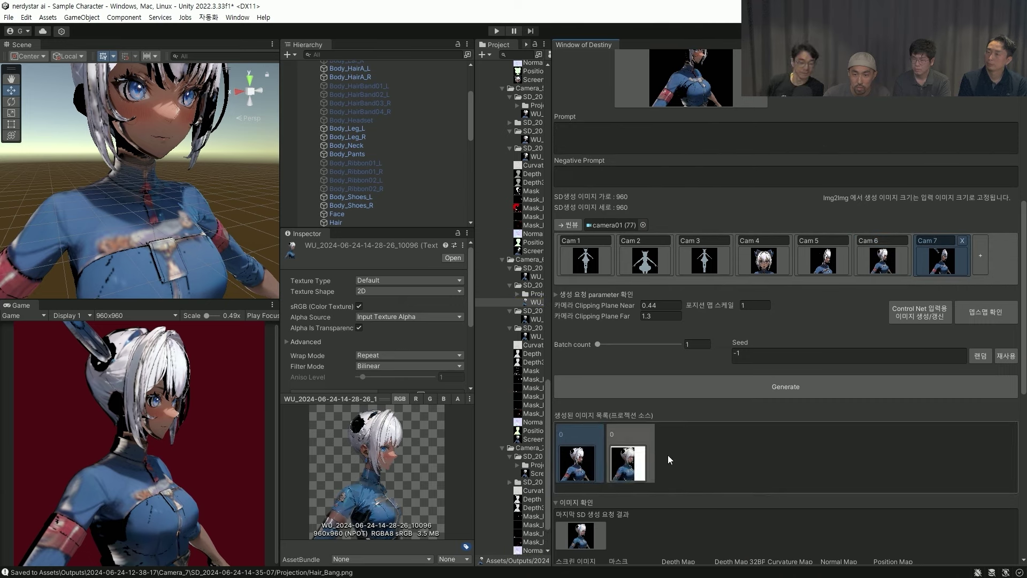
- Choose the copied masked image as Cam 7's source and enable Alpha Is Transparency on its texture
left_click(531, 489)
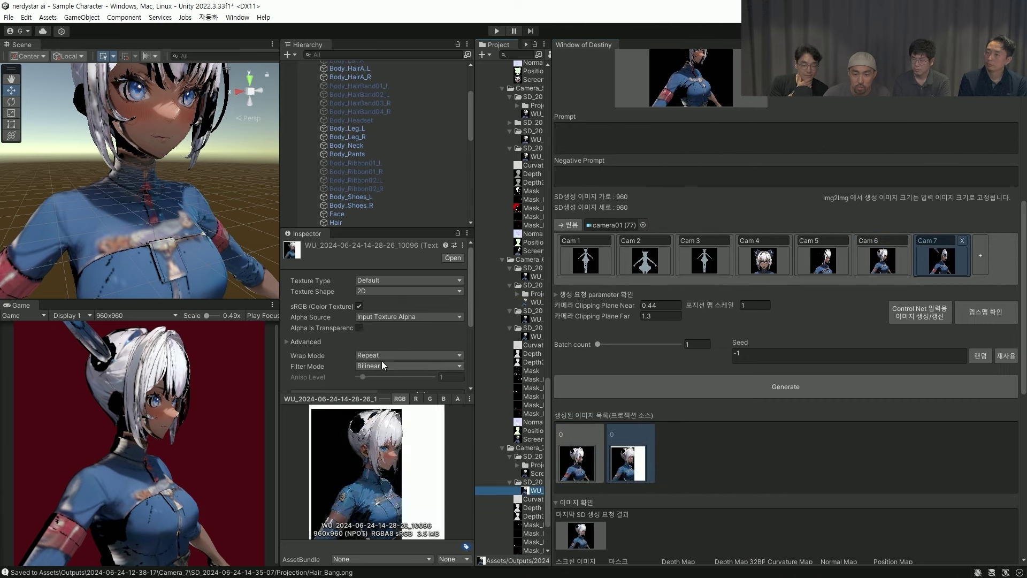
left_click(357, 328)
left_click(359, 328)
scroll(383, 322, "down", 3)
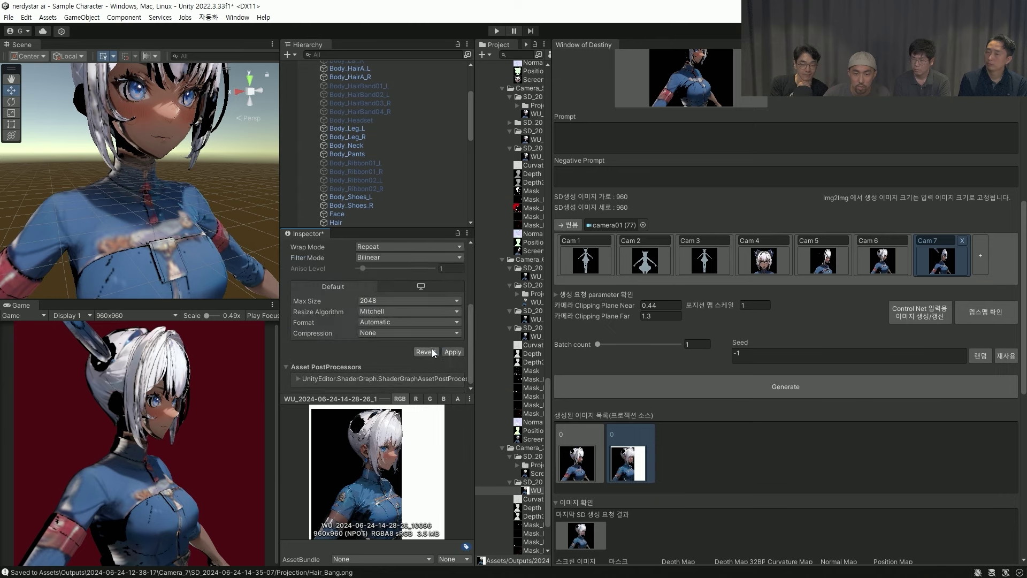
- Rerun the forced projection for Cam 7 with the masked image and show the projection result
scroll(658, 412, "down", 10)
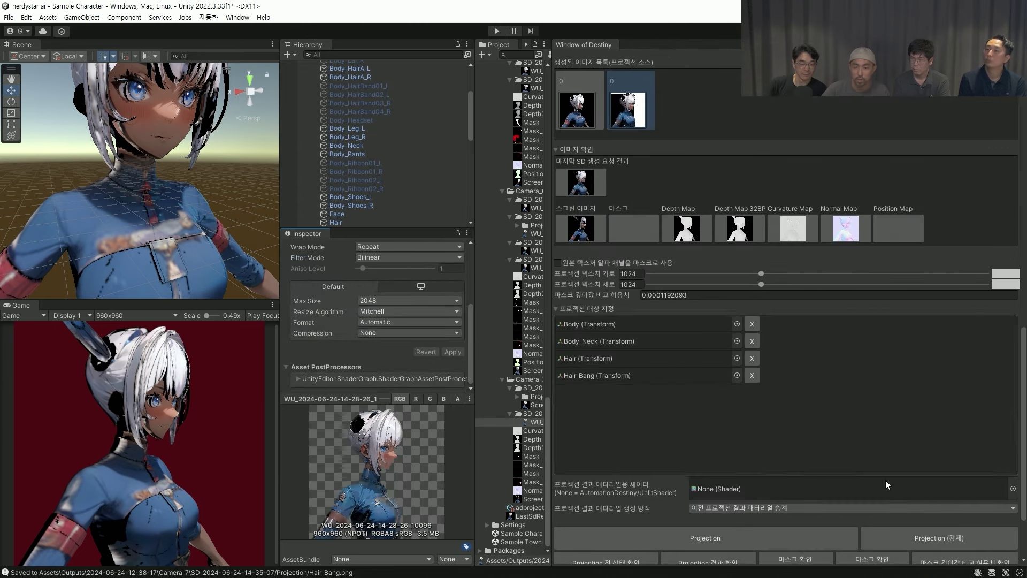
left_click(952, 537)
left_click(551, 319)
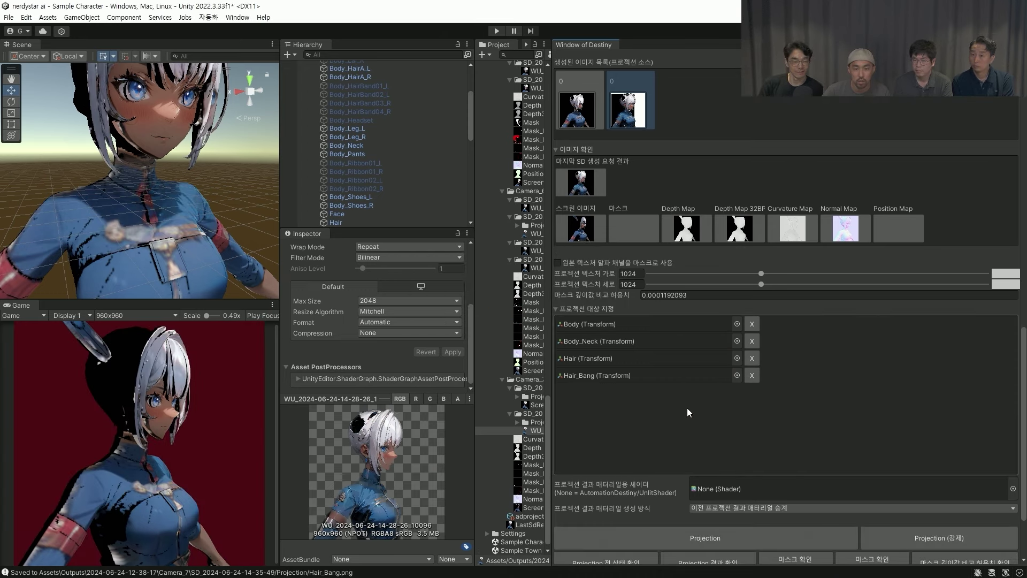
left_click(717, 562)
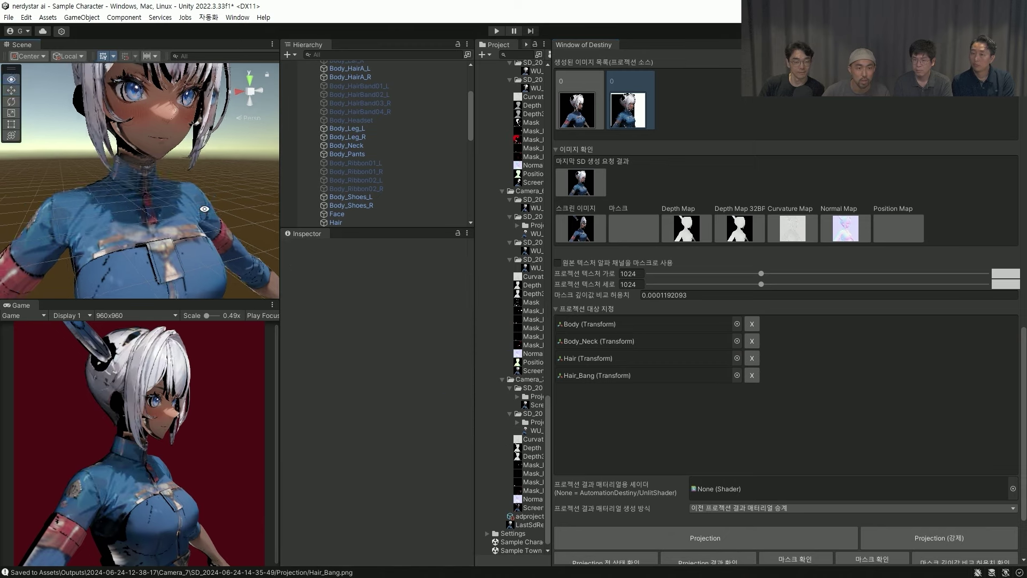
- Inspect the projected textures on the mirrored character's face, hair and upper body from the front and side
left_click_drag(137, 240, 198, 188, "alt")
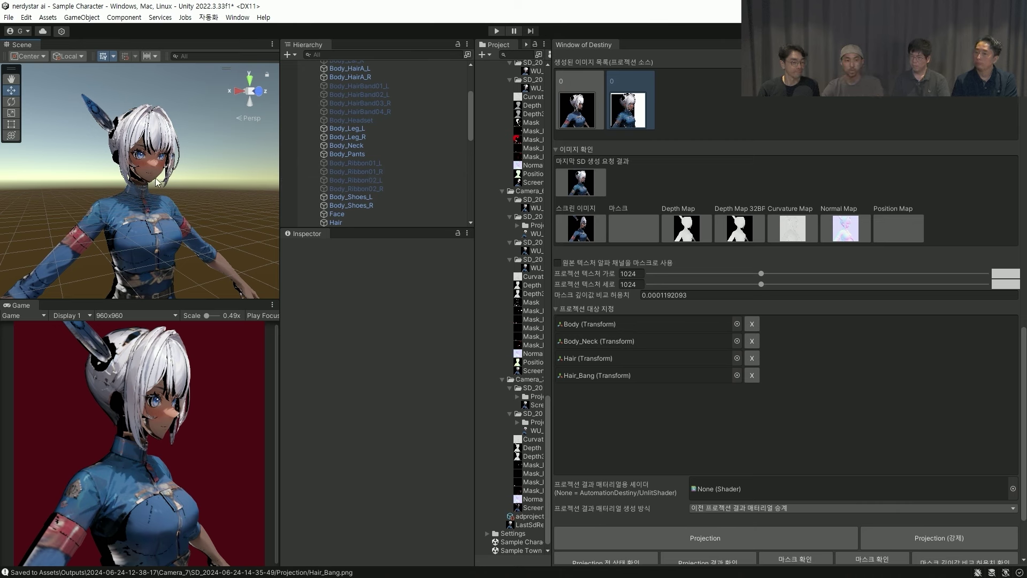
left_click_drag(200, 155, 91, 143, "alt")
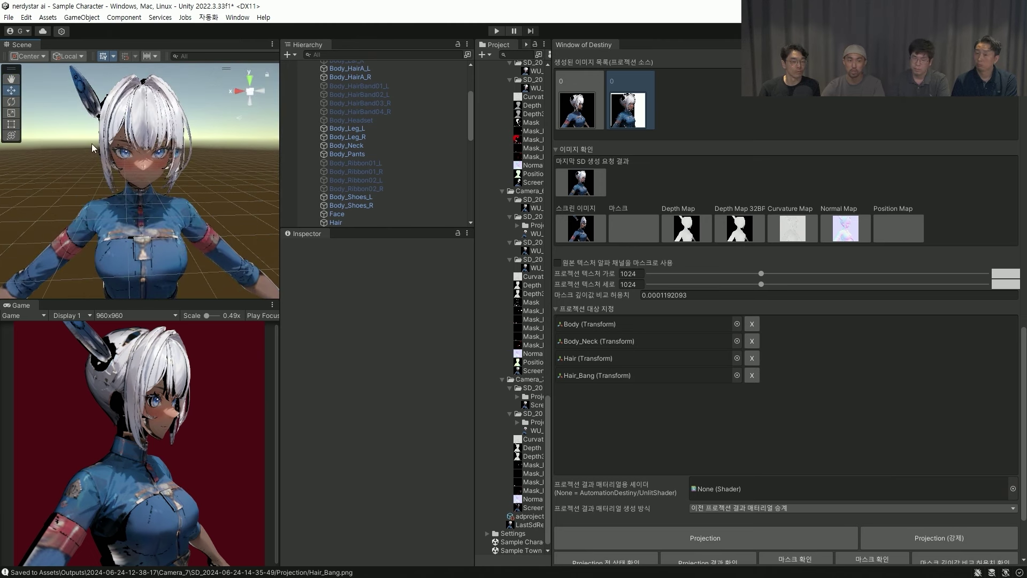
left_click_drag(158, 195, 154, 214, "alt")
scroll(201, 177, "down", 3)
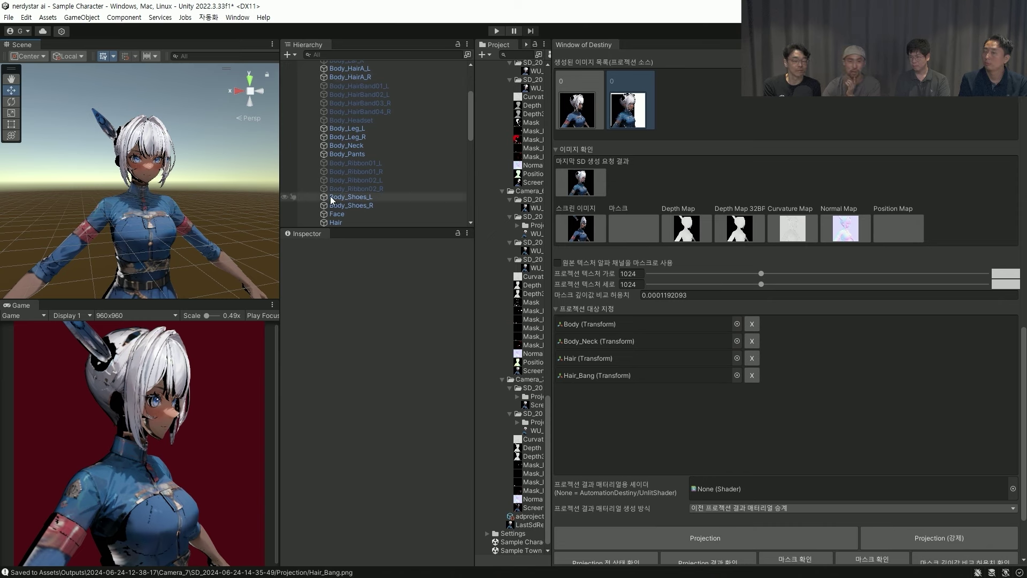
scroll(384, 201, "up", 2)
scroll(384, 201, "up", 3)
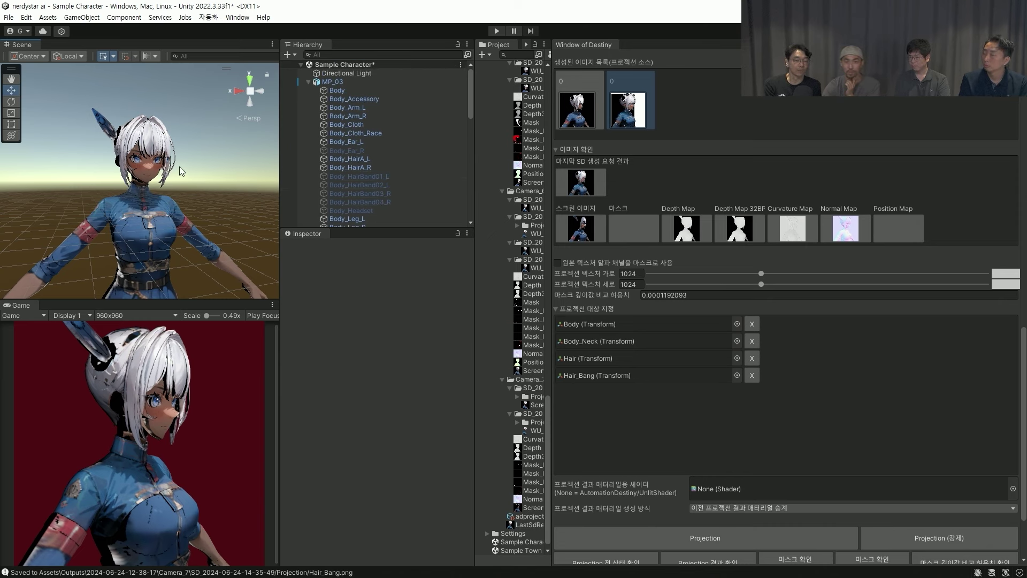
left_click_drag(212, 152, 189, 166, "alt")
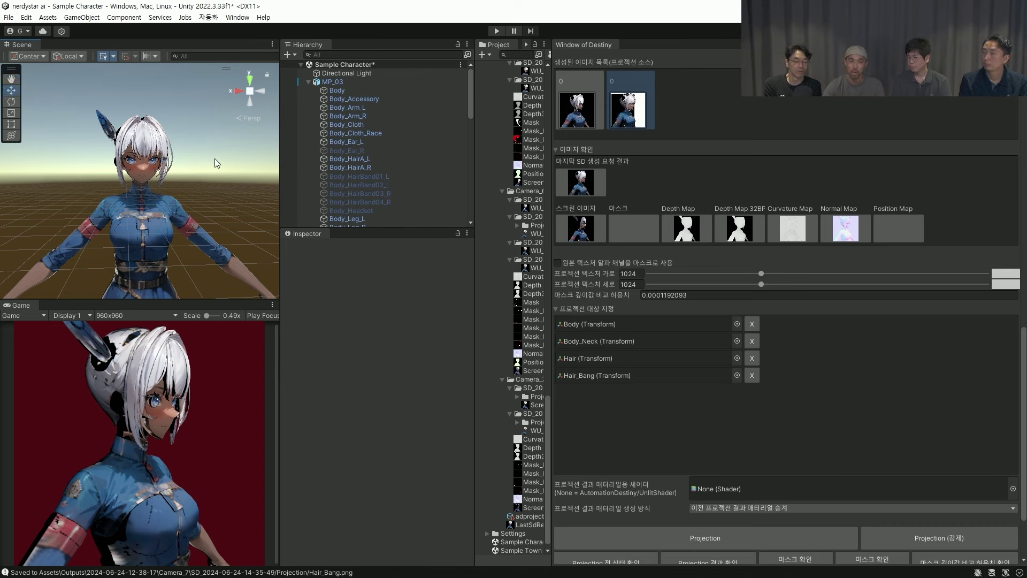
left_click_drag(214, 158, 254, 187, "alt")
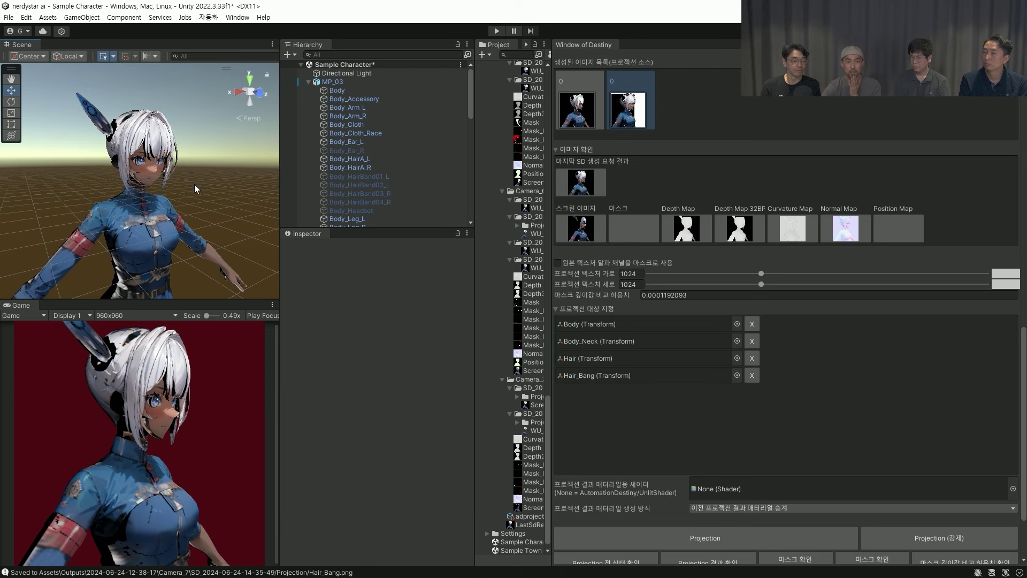
left_click_drag(194, 184, 198, 190, "alt")
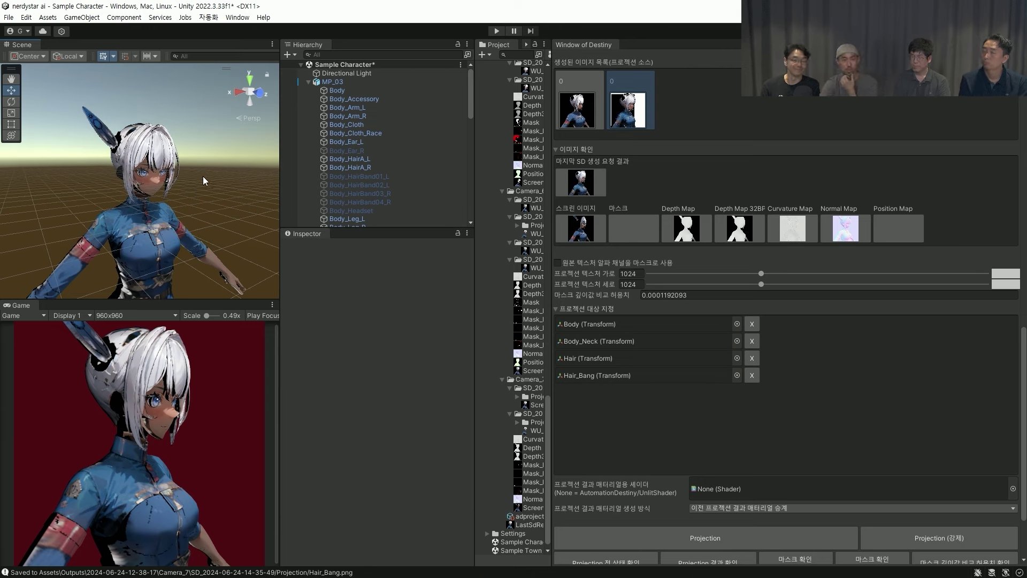
left_click_drag(203, 175, 181, 184, "alt")
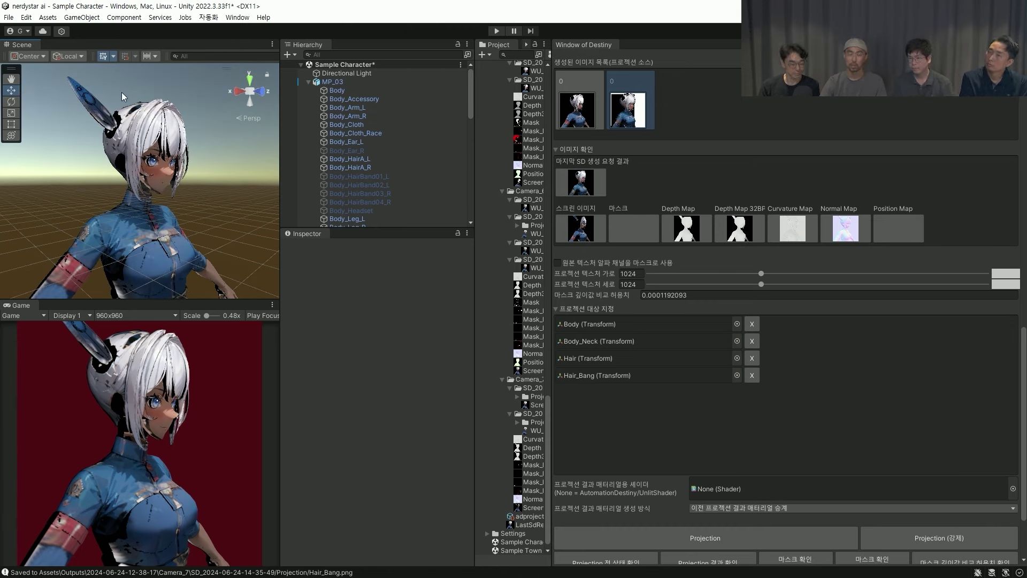
middle_click_drag(232, 171, 211, 204)
left_click_drag(210, 203, 239, 155, "alt")
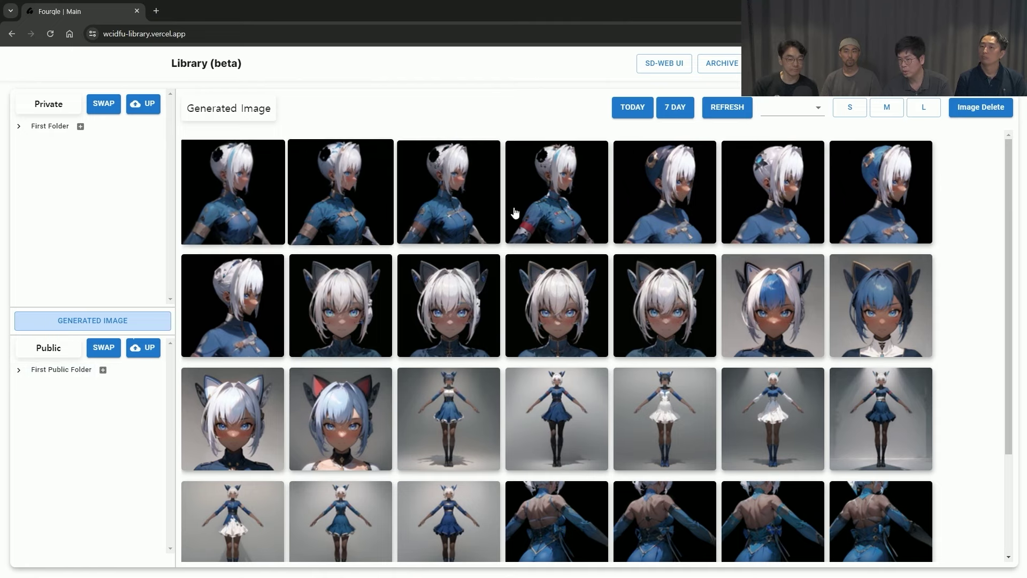
- Switch to the Library (beta) web app and look through the Generated Image gallery
scroll(631, 307, "down", 2)
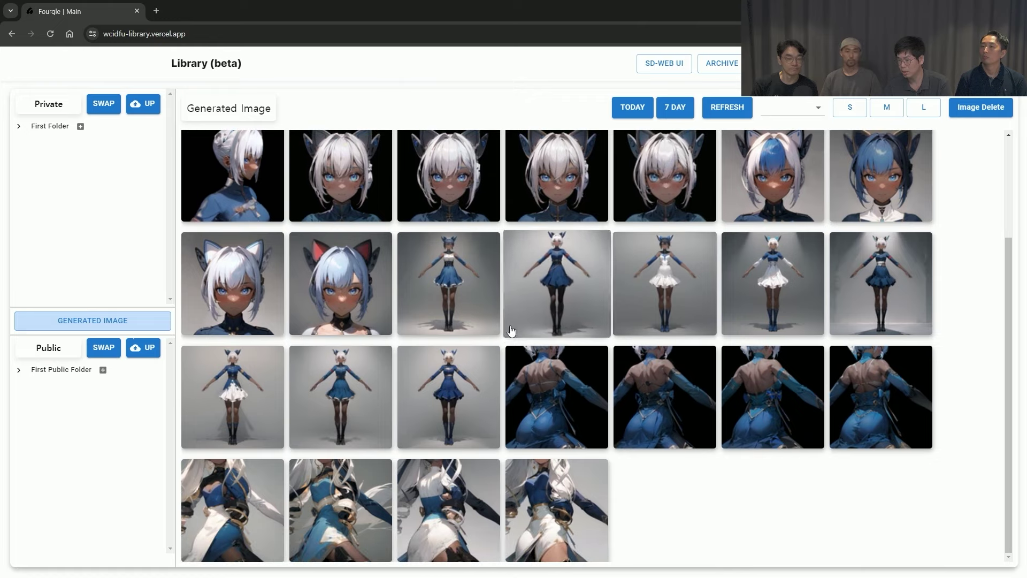
scroll(509, 337, "up", 2)
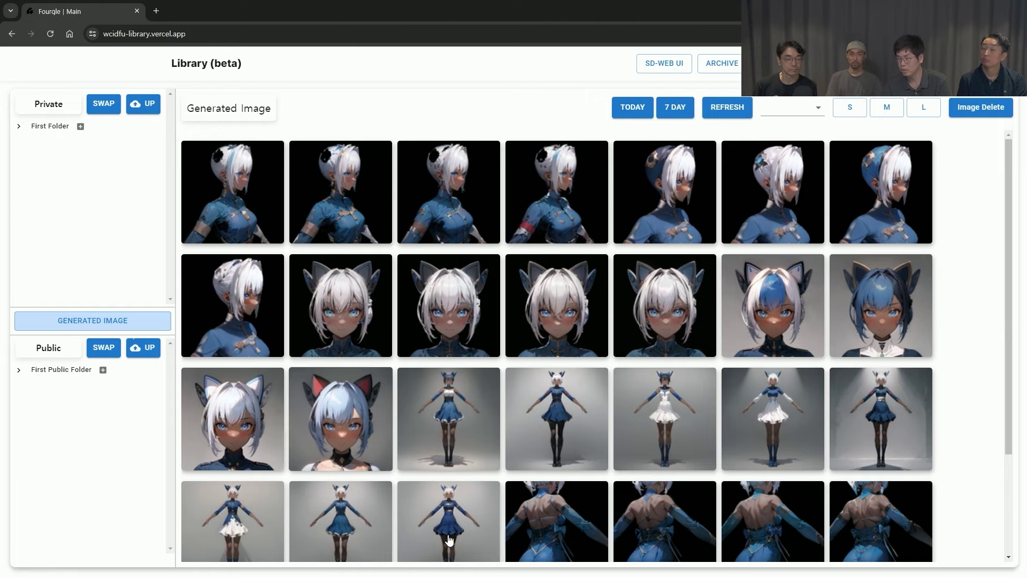
scroll(572, 393, "down", 3)
scroll(571, 394, "up", 3)
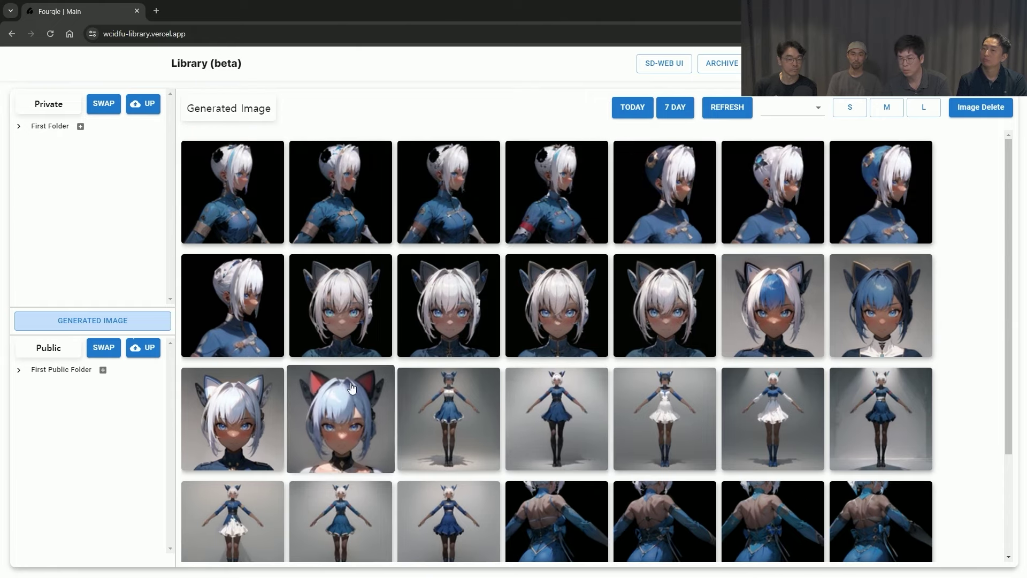
- Expand the First Public Folder and look through the AGROUNDS illustration subfolder's character images
left_click(44, 374)
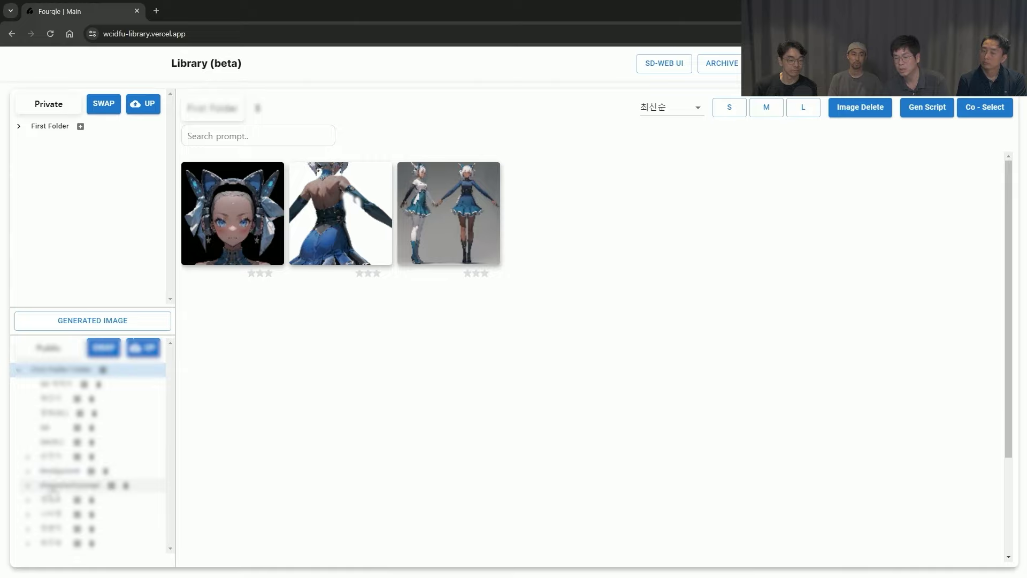
left_click(72, 430)
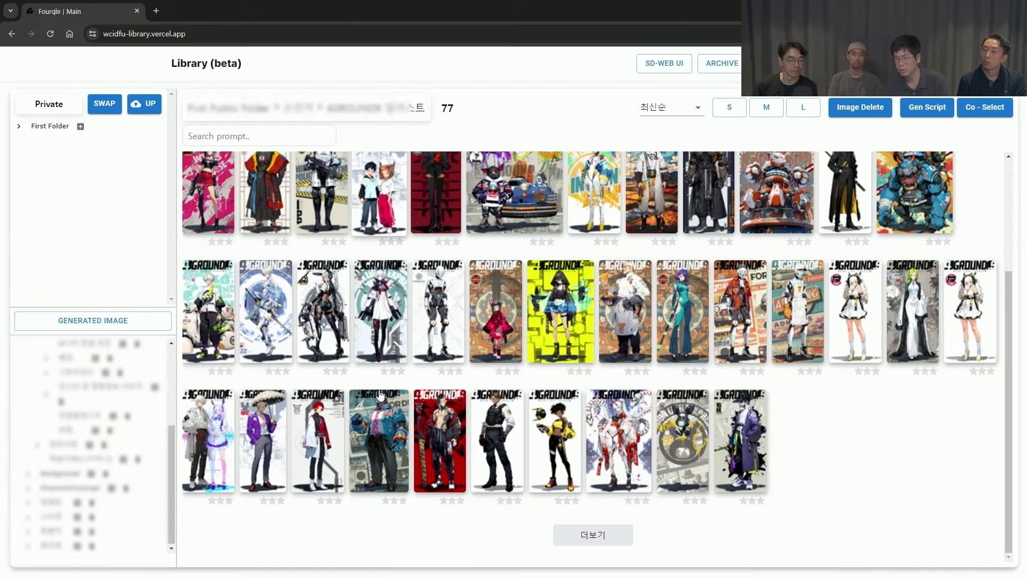
scroll(67, 434, "up", 3)
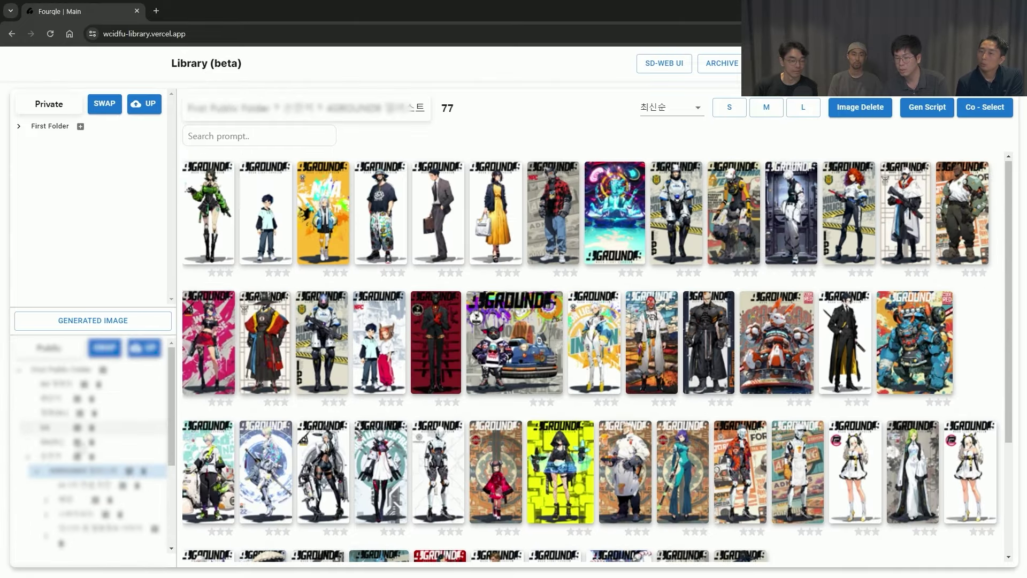
scroll(62, 441, "down", 5)
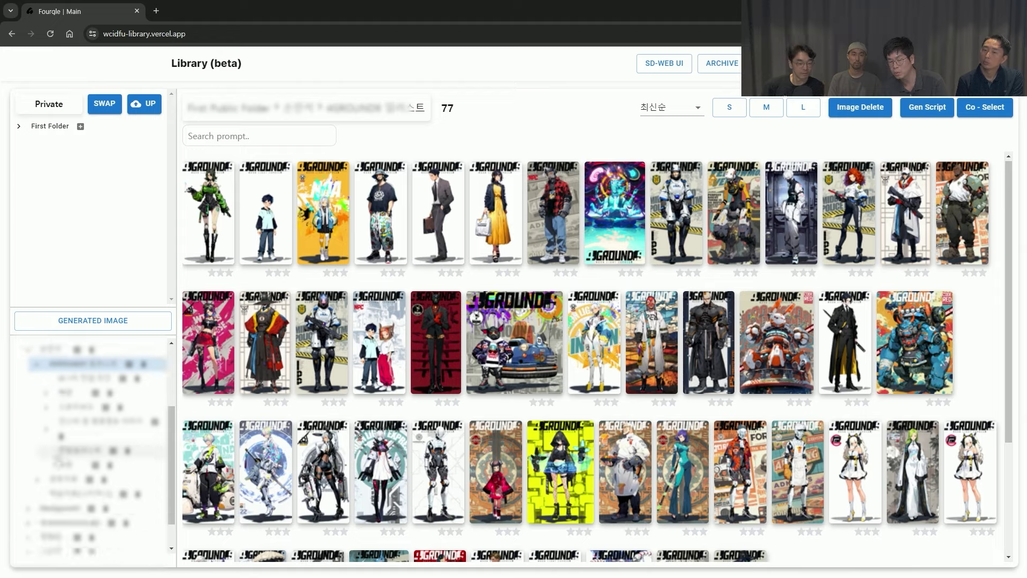
- Open the boy subfolder inside the nametag folder of the public library and look through its first batch of images
left_click(56, 501)
left_click(64, 516)
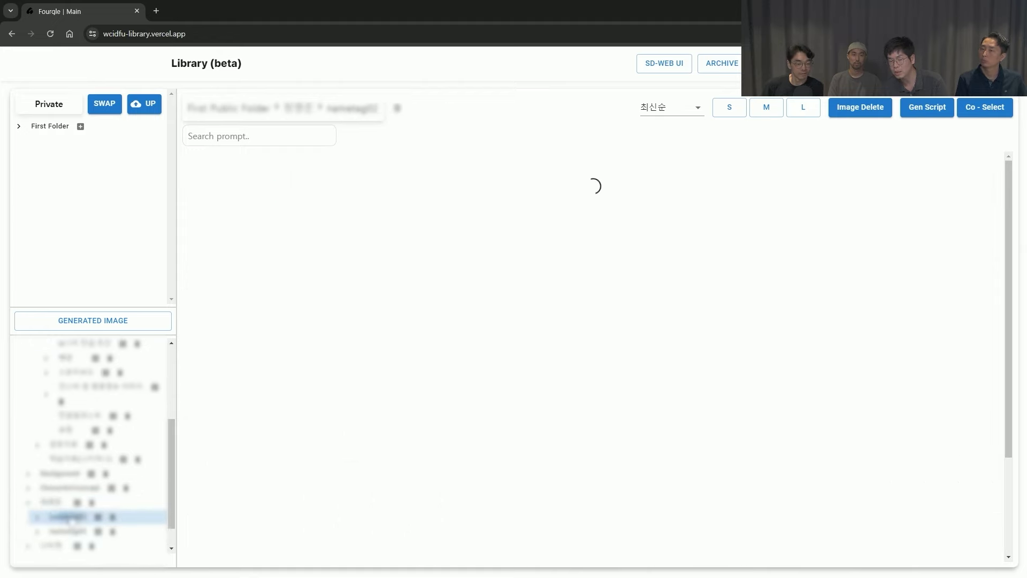
scroll(64, 482, "down", 1)
left_click(64, 477)
scroll(284, 413, "down", 10)
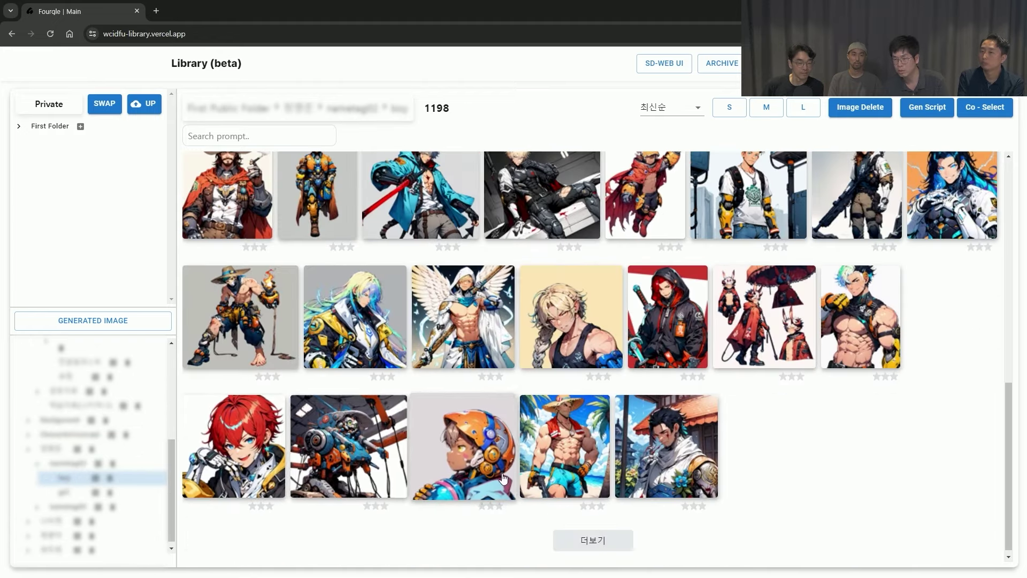
- Load two more batches of images in the boy subfolder and browse down through them
left_click(575, 539)
scroll(573, 538, "down", 10)
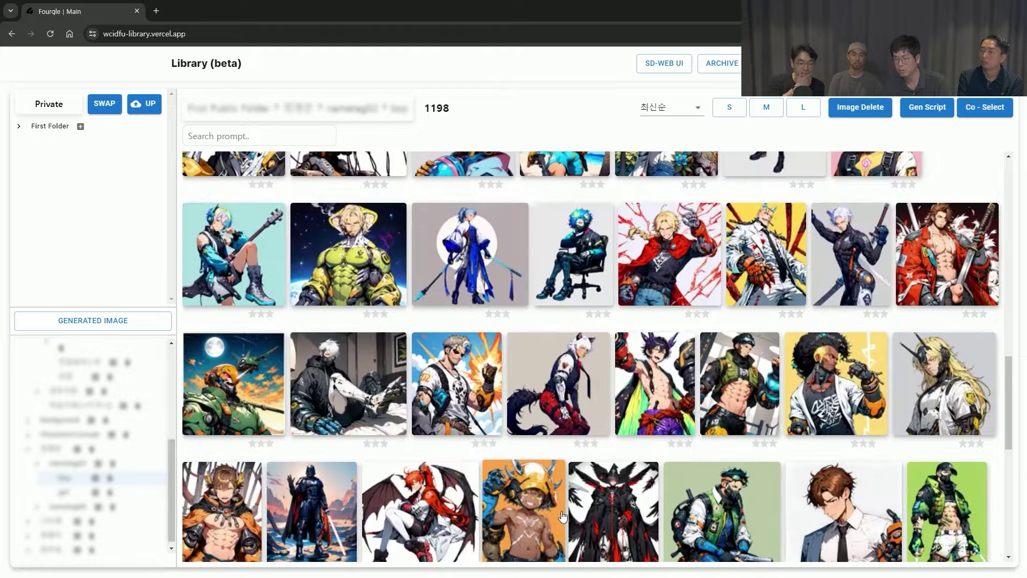
left_click(571, 536)
scroll(569, 527, "down", 10)
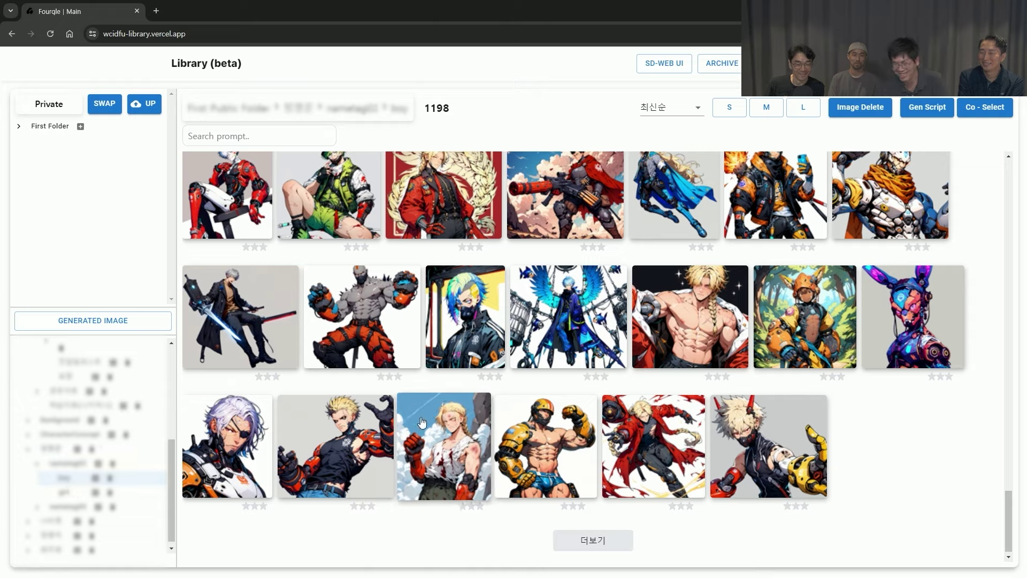
- Collapse the nametag folder, review the loaded images back to the first row, and switch to the service structure slide
left_click(41, 464)
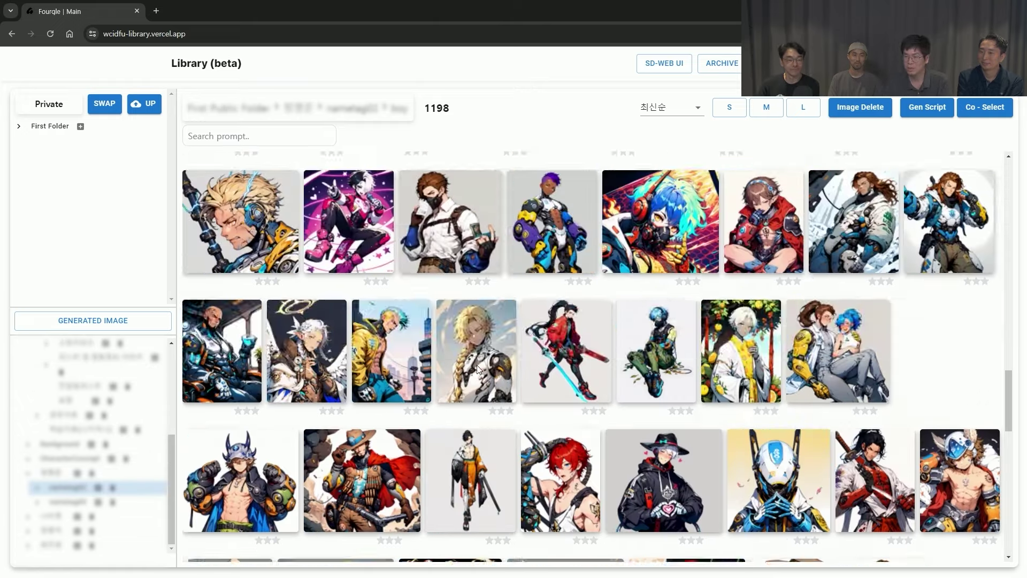
scroll(478, 369, "up", 10)
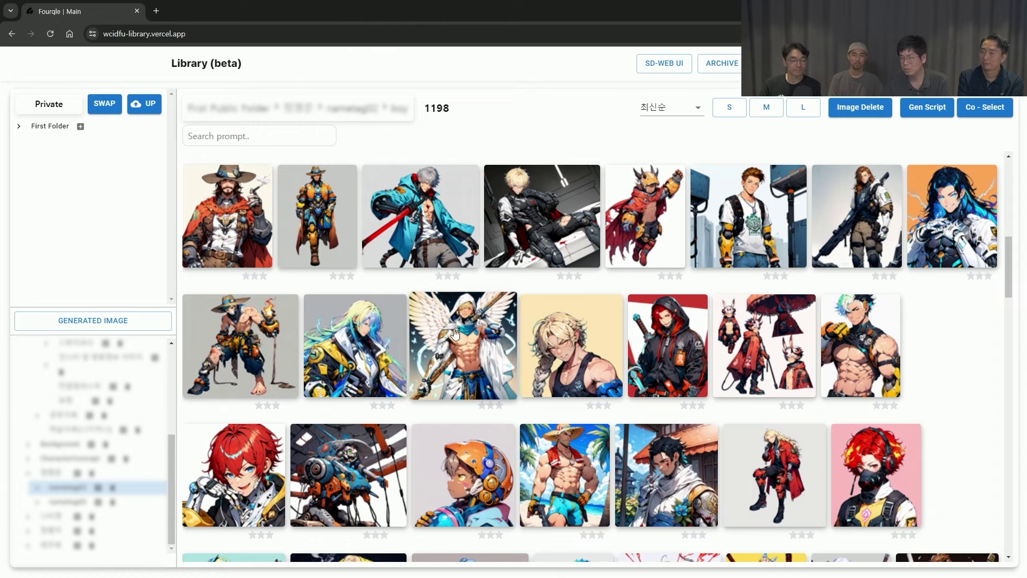
scroll(455, 334, "up", 3)
scroll(398, 245, "up", 6)
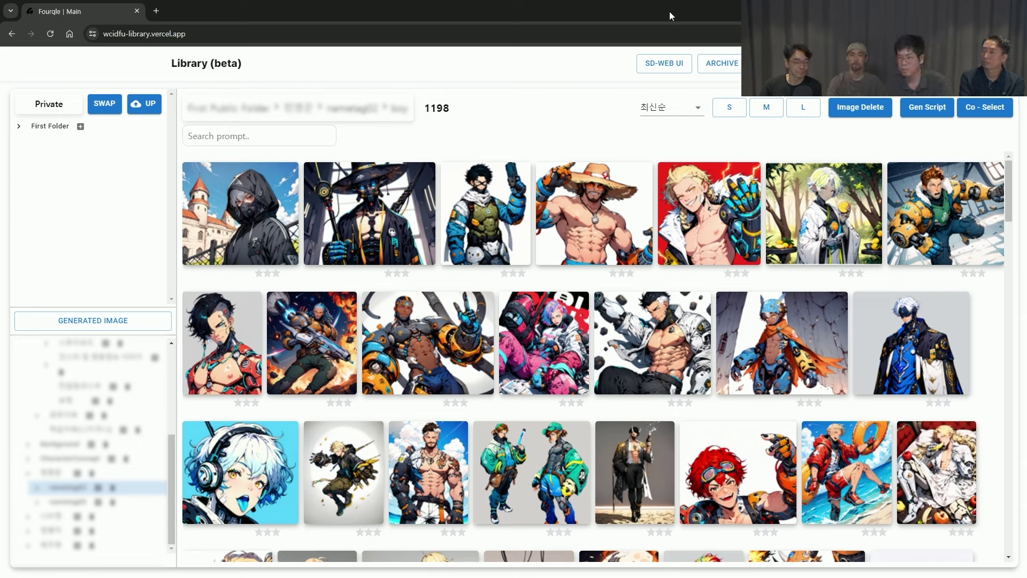
key("alt+Tab")
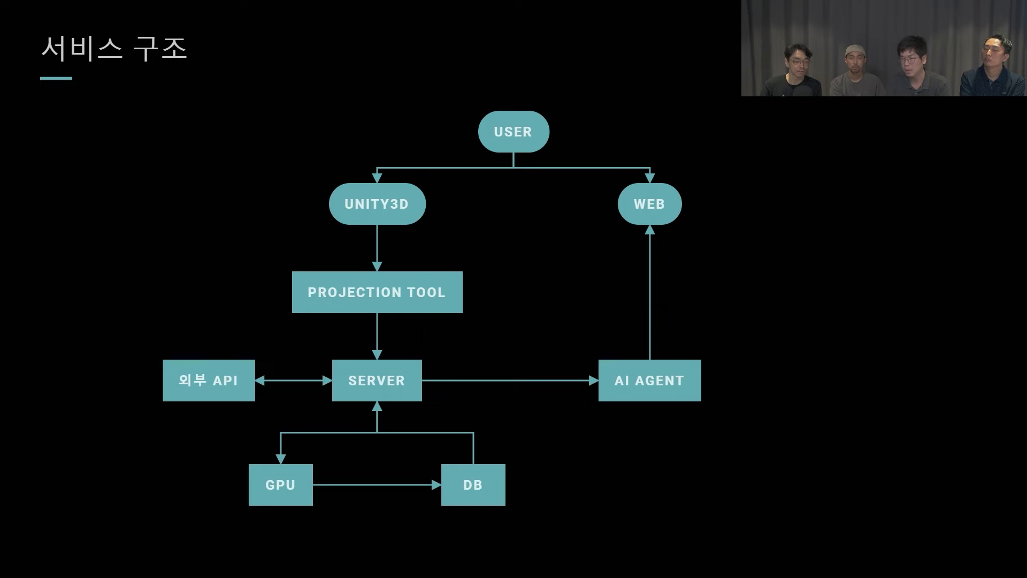